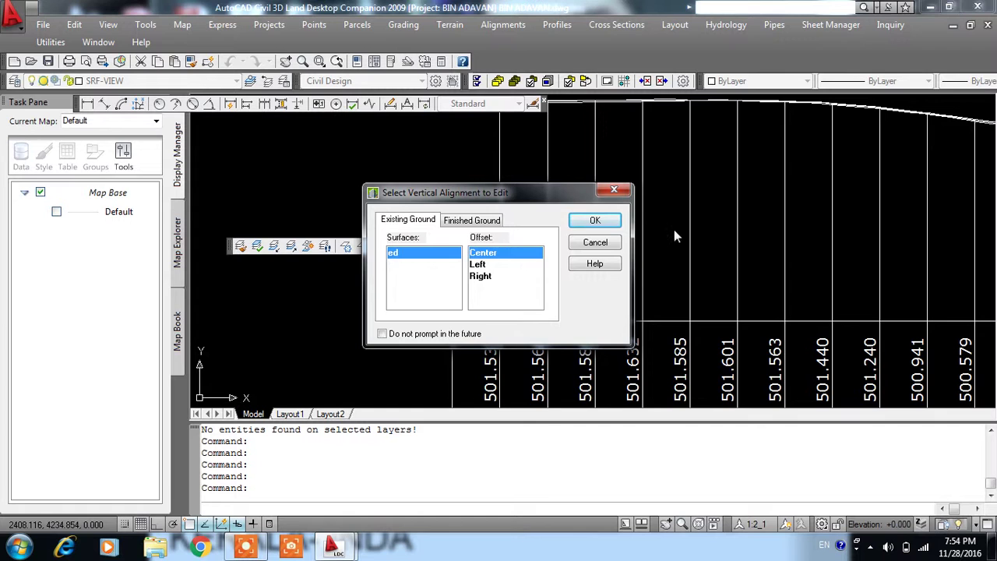
Open ROAD1's Existing Ground Center vertical alignment, check its PVI table, and close the editor.
left_click(615, 191)
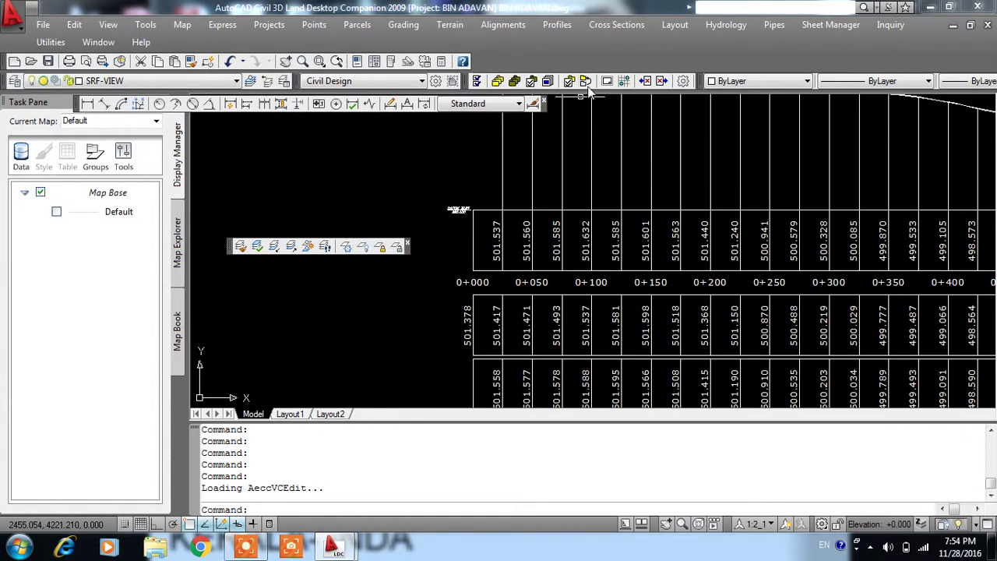
left_click(608, 28)
left_click(556, 26)
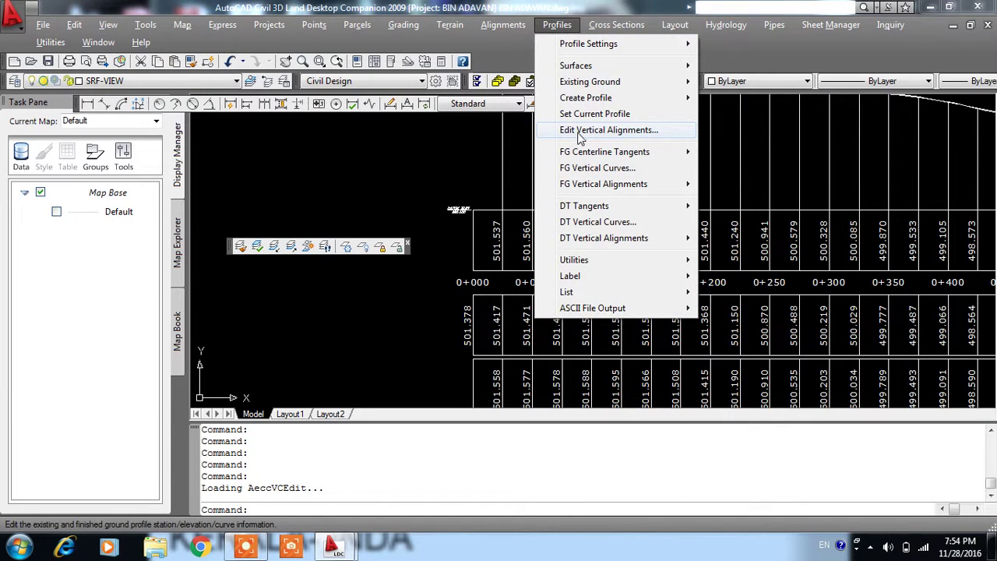
left_click(581, 132)
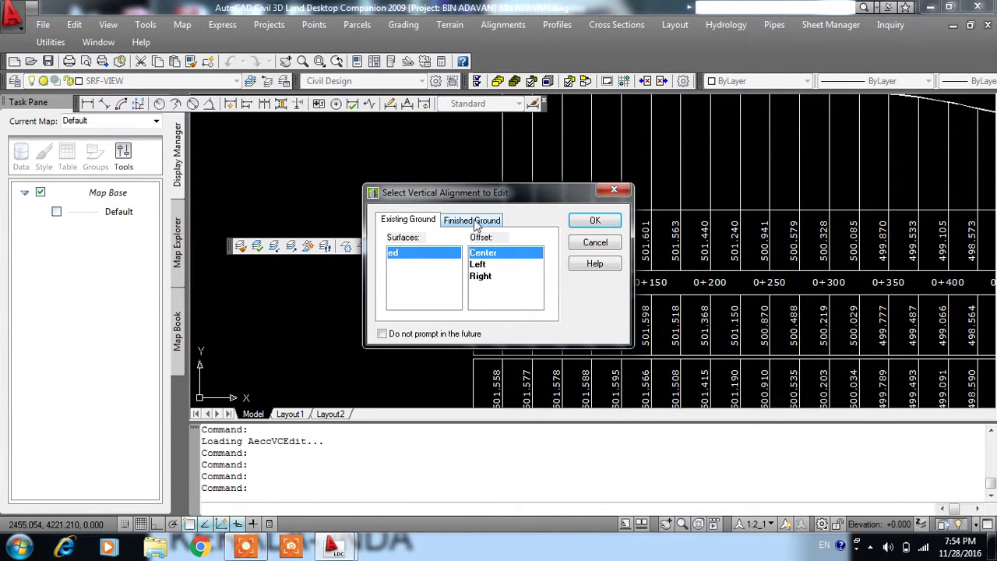
left_click(476, 222)
left_click(399, 222)
left_click(589, 221)
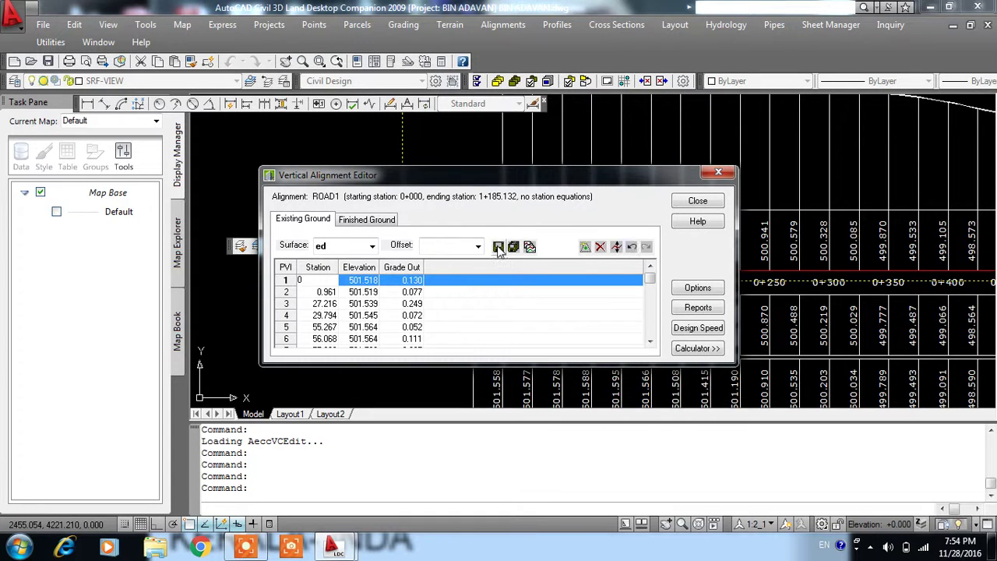
left_click(690, 202)
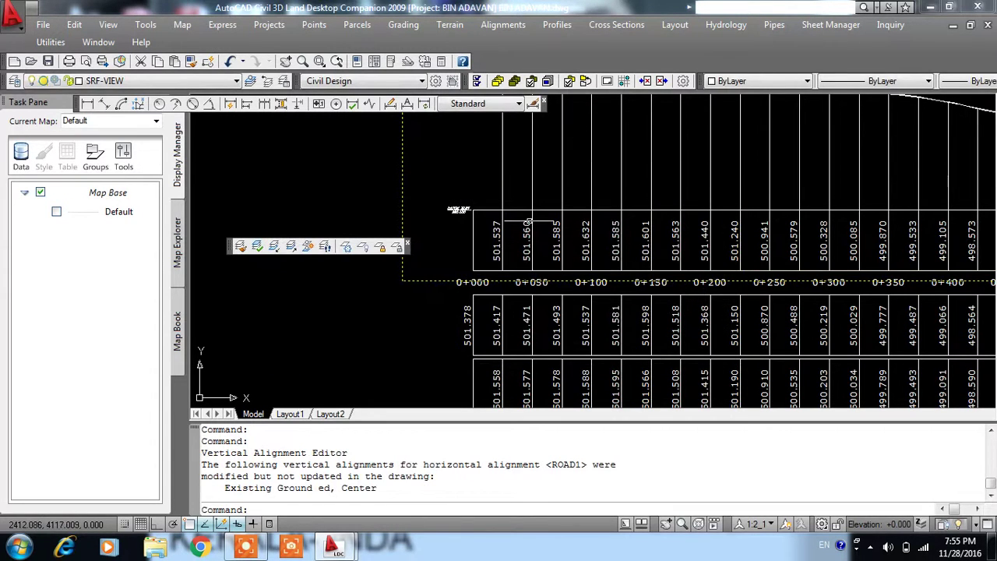
left_click(557, 24)
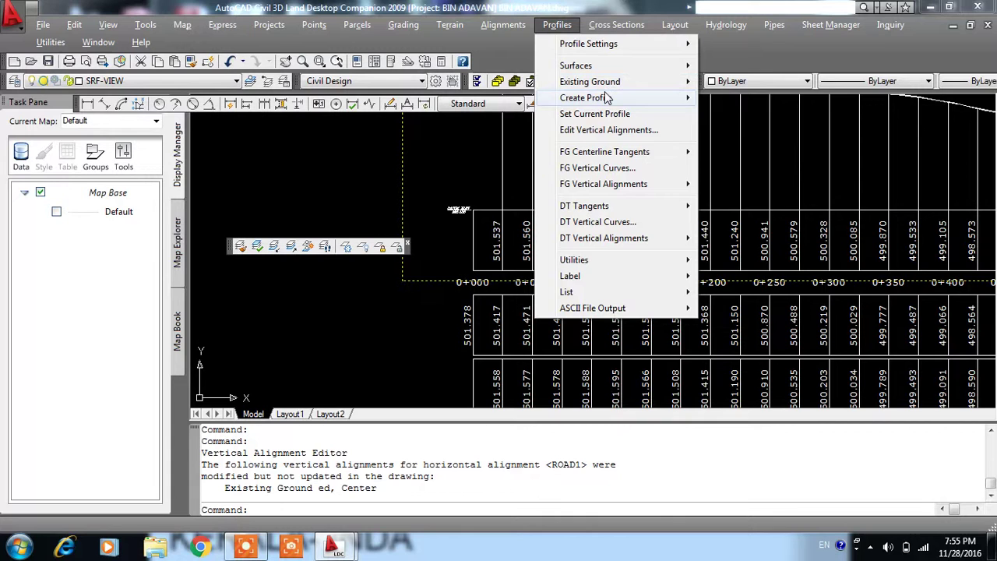
Generate ROAD1's full profile with default settings, replacing the existing profile layers.
mouse_move(583, 98)
left_click(737, 99)
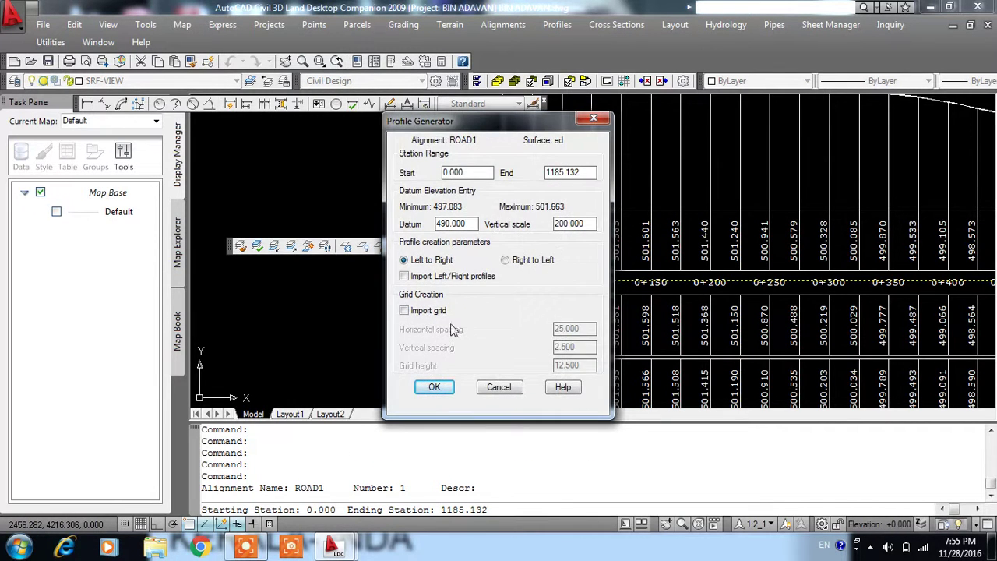
left_click(434, 387)
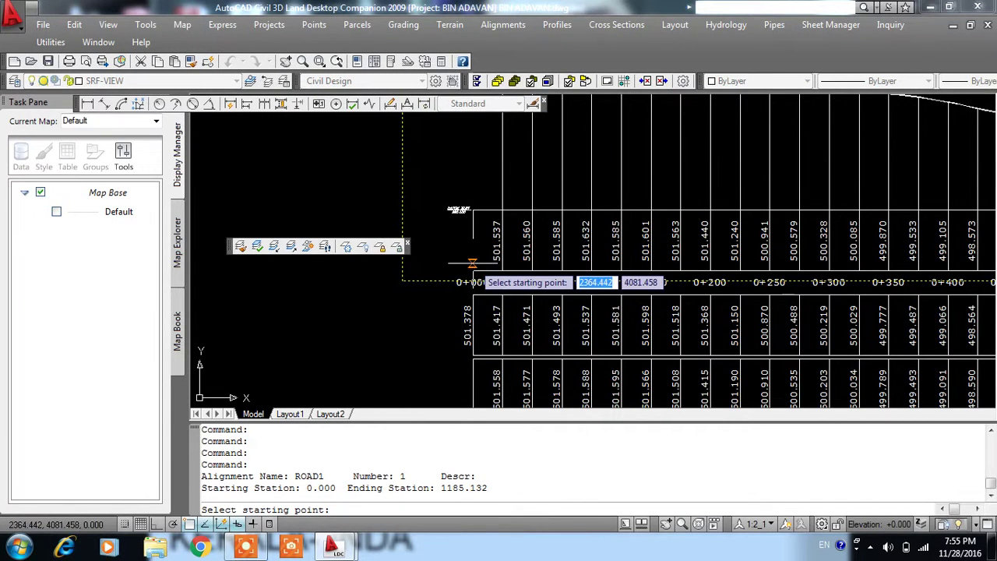
left_click(475, 275)
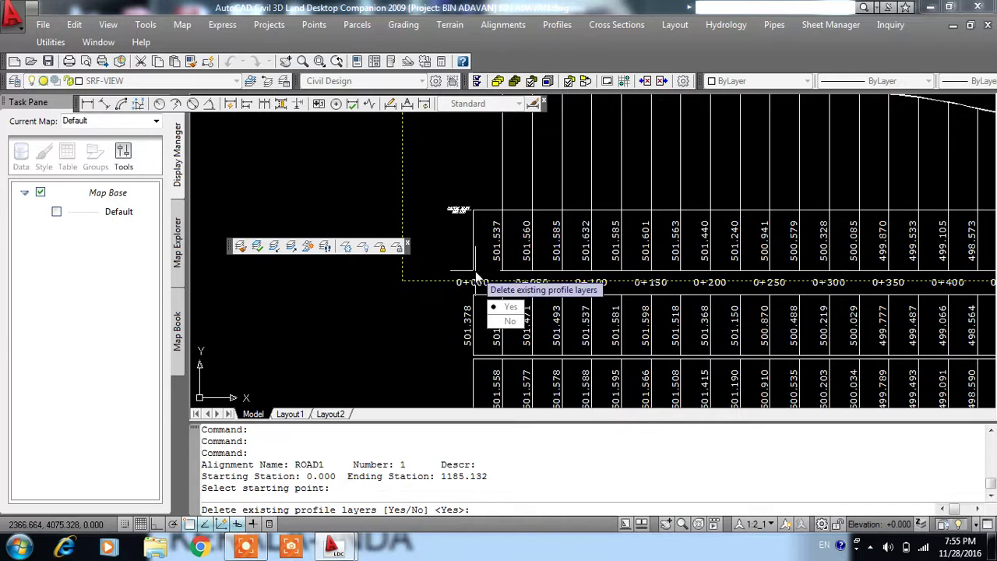
left_click(499, 307)
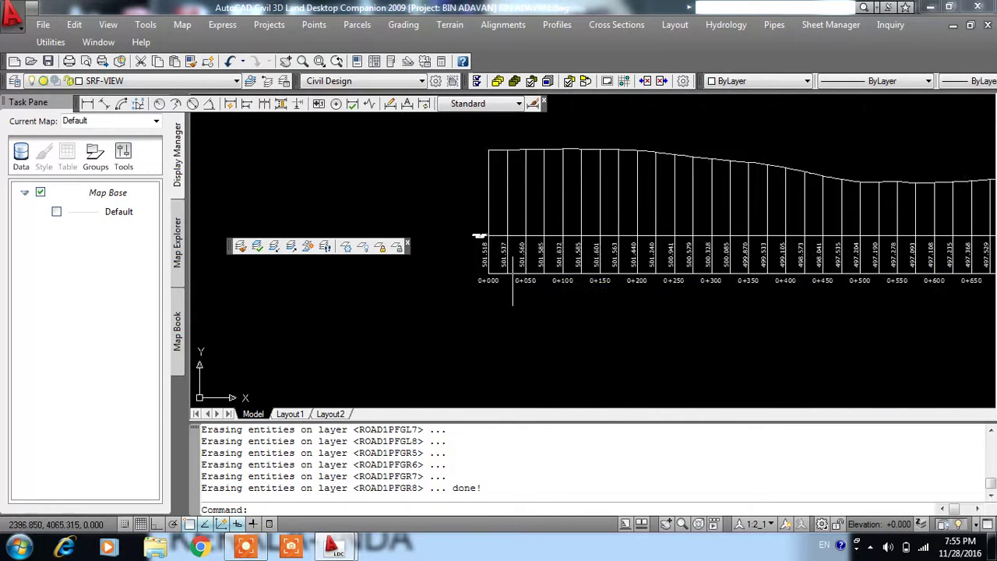
scroll(513, 282, "down", 2)
Regenerate the full profile from station 0.000 to 1185.132 with its start at datum 490.
left_click(557, 24)
mouse_move(586, 98)
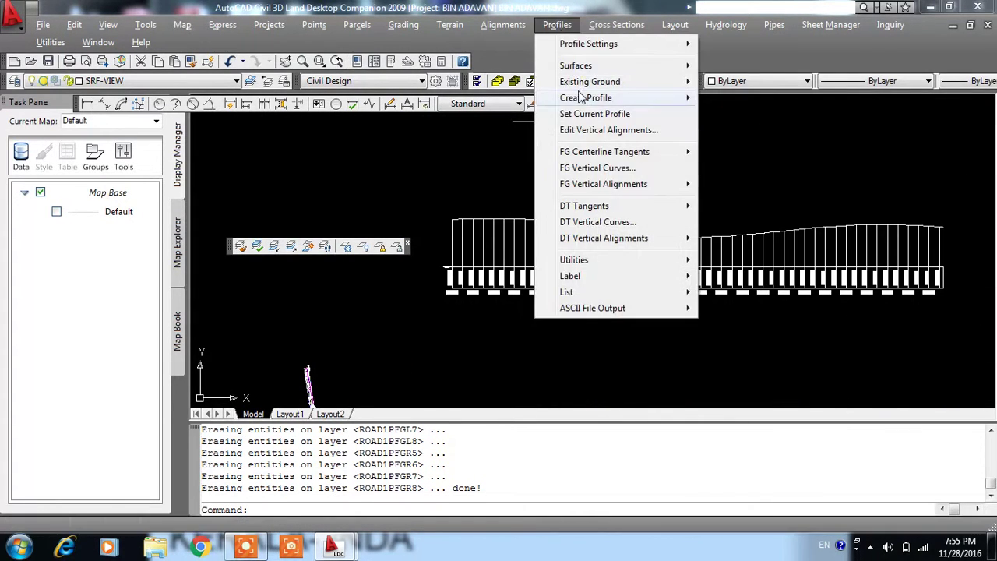
left_click(744, 98)
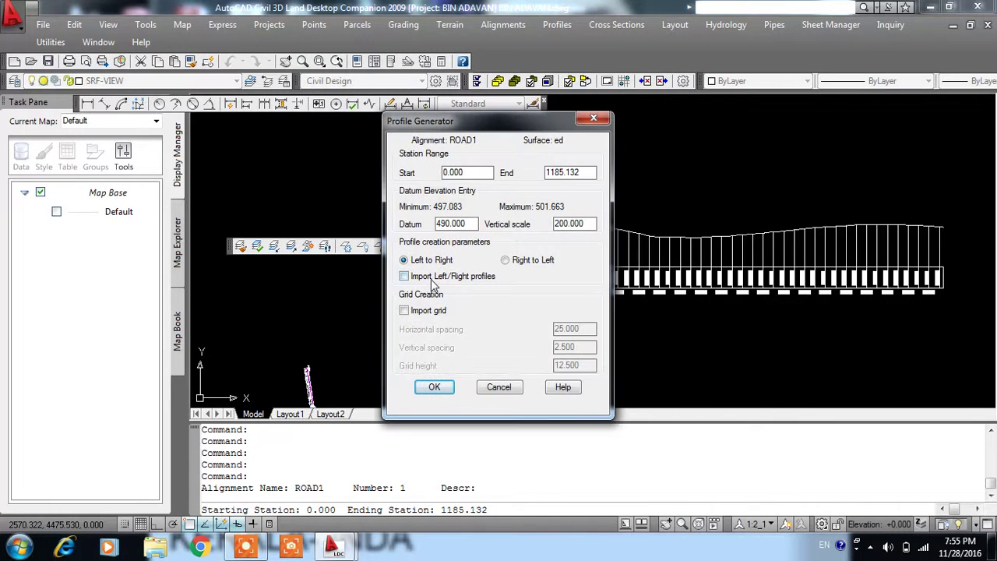
left_click(453, 390)
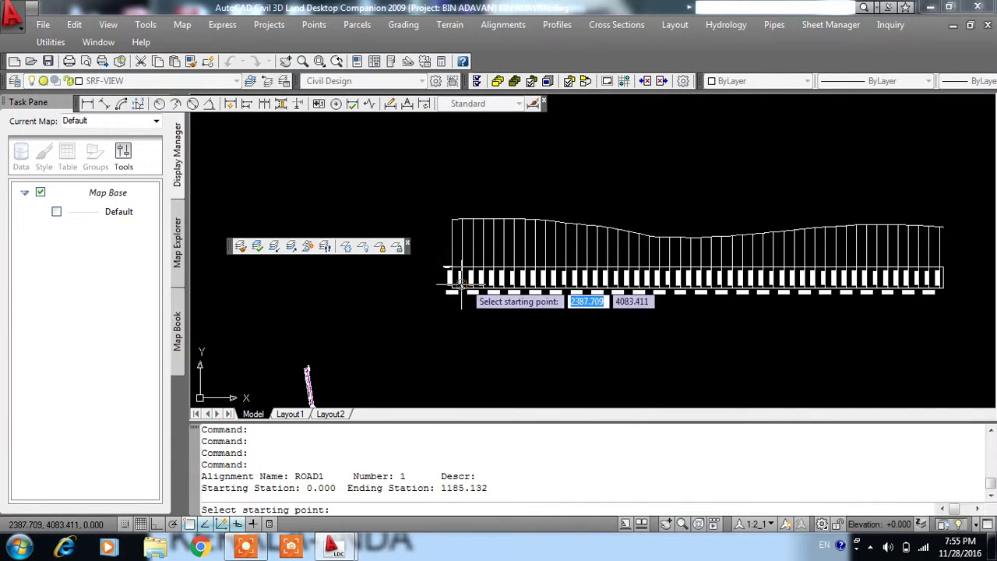
scroll(467, 257, "up", 3)
scroll(444, 243, "up", 1)
scroll(444, 243, "up", 3)
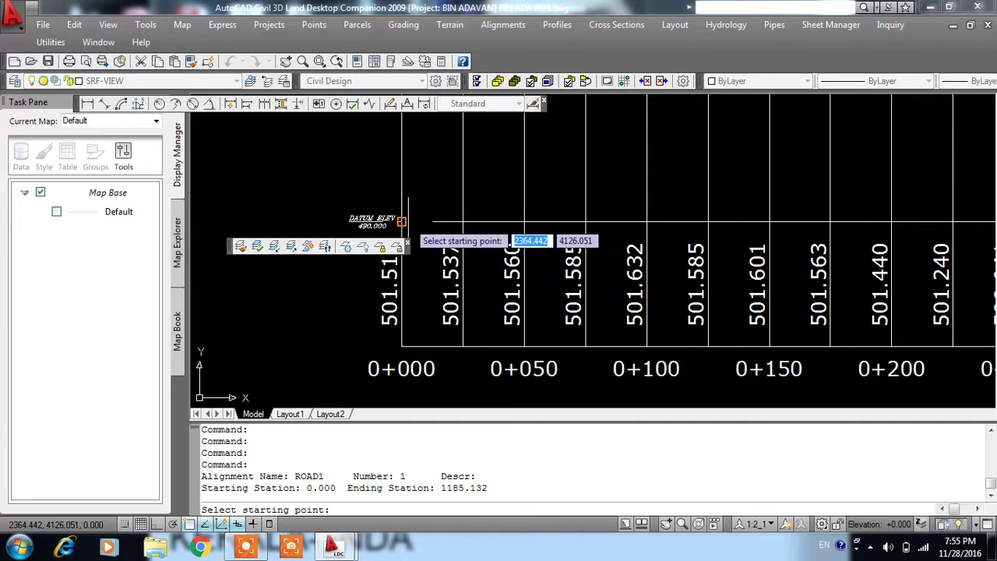
left_click(404, 227)
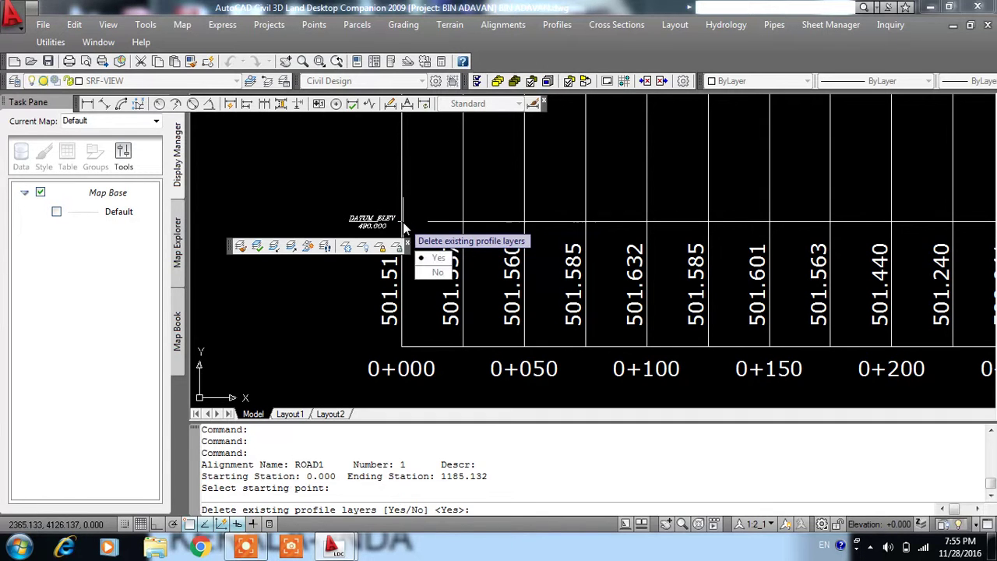
left_click(430, 258)
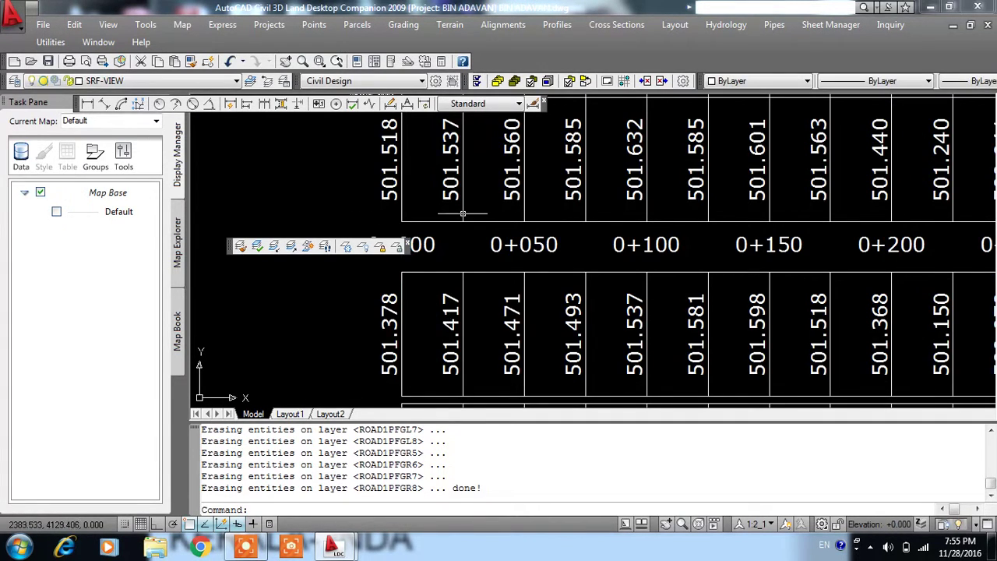
scroll(462, 212, "down", 2)
scroll(463, 213, "down", 2)
scroll(541, 186, "down", 1)
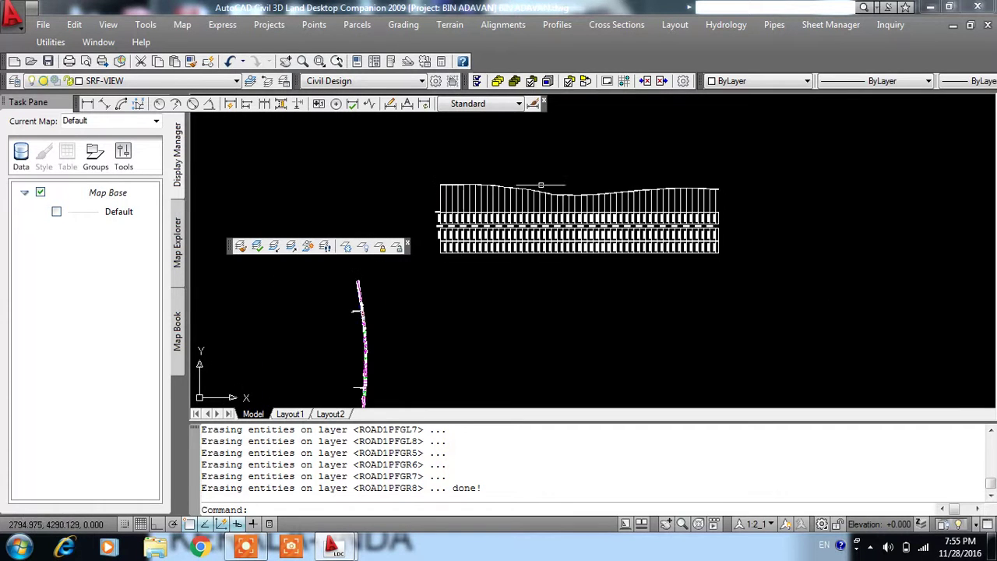
scroll(747, 176, "up", 3)
scroll(747, 175, "down", 2)
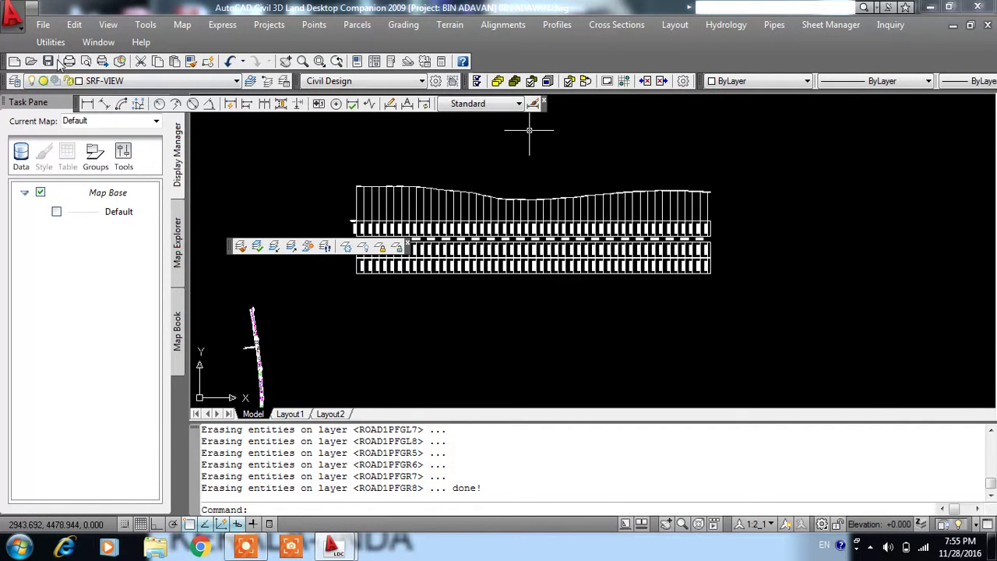
Save the drawing and window-select the ground profile line.
left_click(48, 61)
scroll(429, 153, "up", 2)
scroll(610, 248, "up", 3)
scroll(610, 248, "up", 3)
scroll(613, 206, "up", 2)
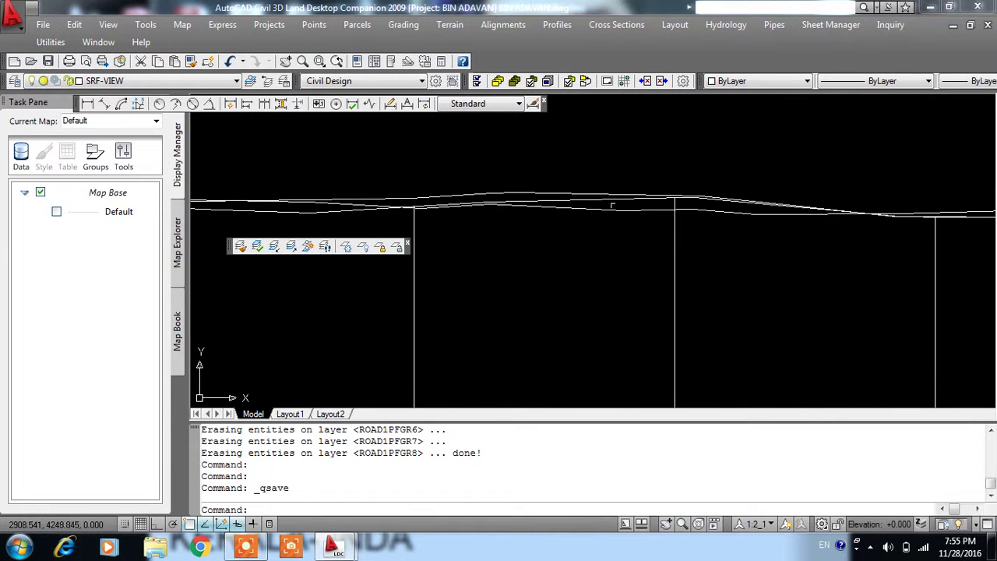
left_click(603, 207)
left_click(323, 142)
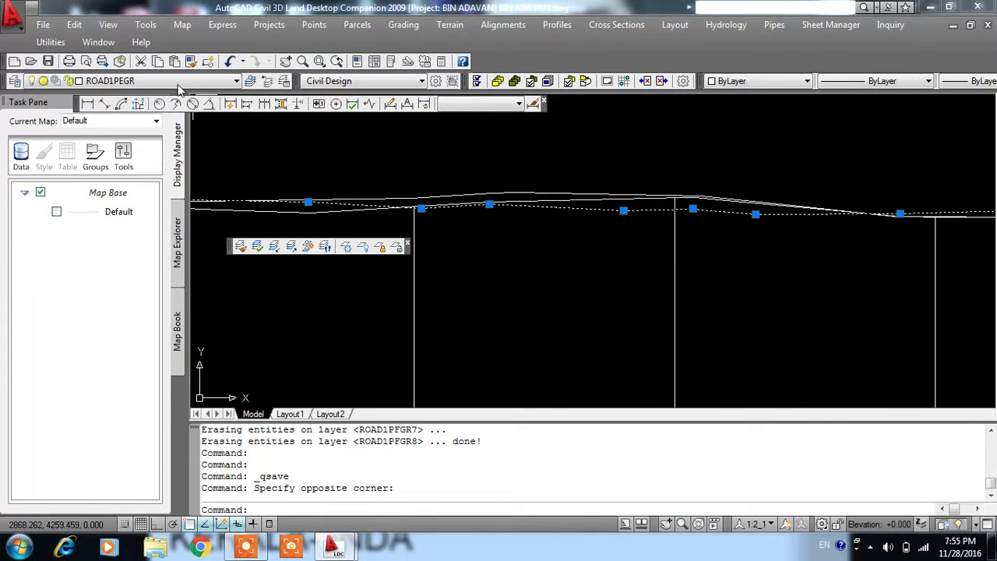
Turn off layers ROAD1PEGR and ROAD1PEGL, accepting each current-layer warning.
left_click(178, 83)
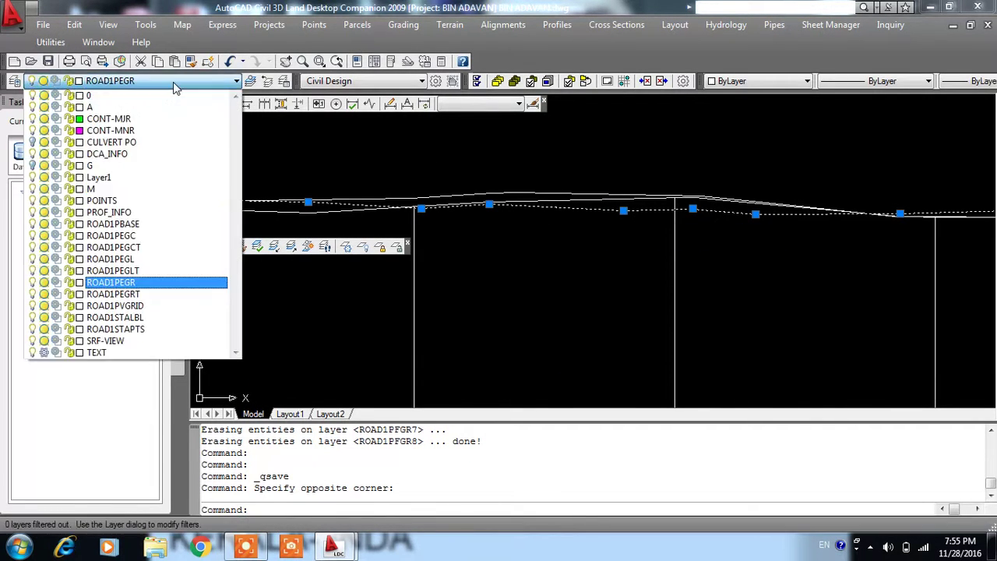
left_click(33, 282)
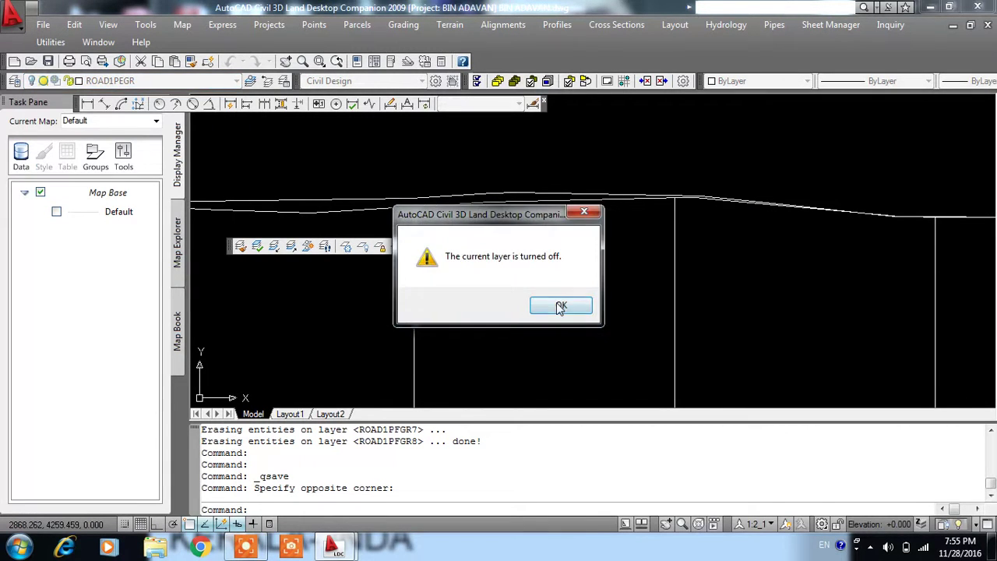
left_click(561, 307)
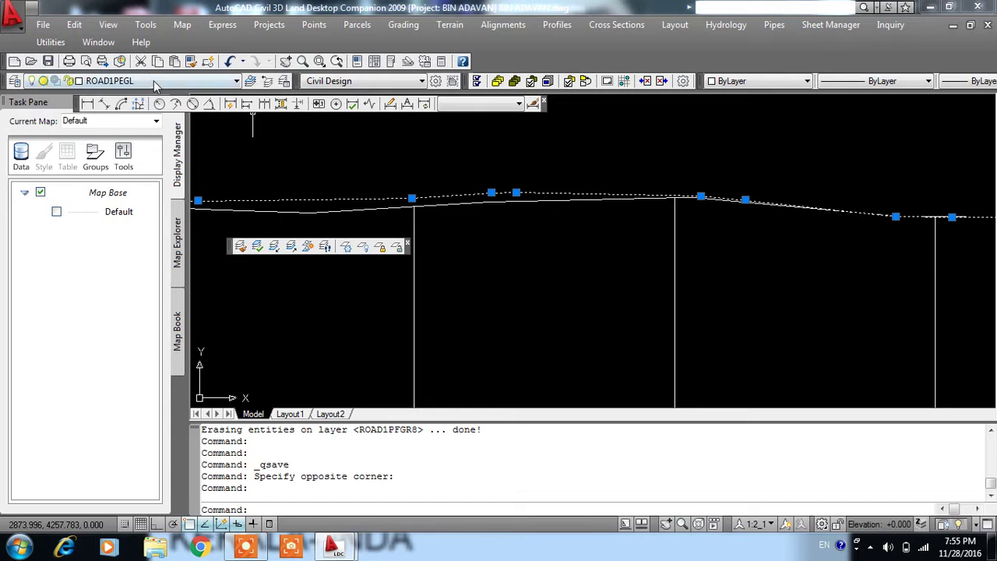
left_click(153, 80)
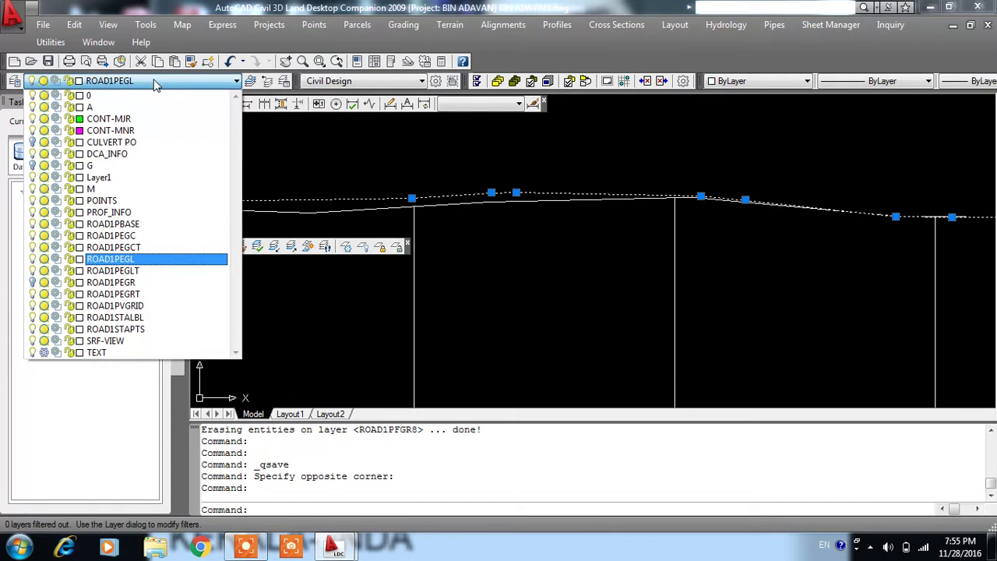
left_click(33, 282)
left_click(560, 306)
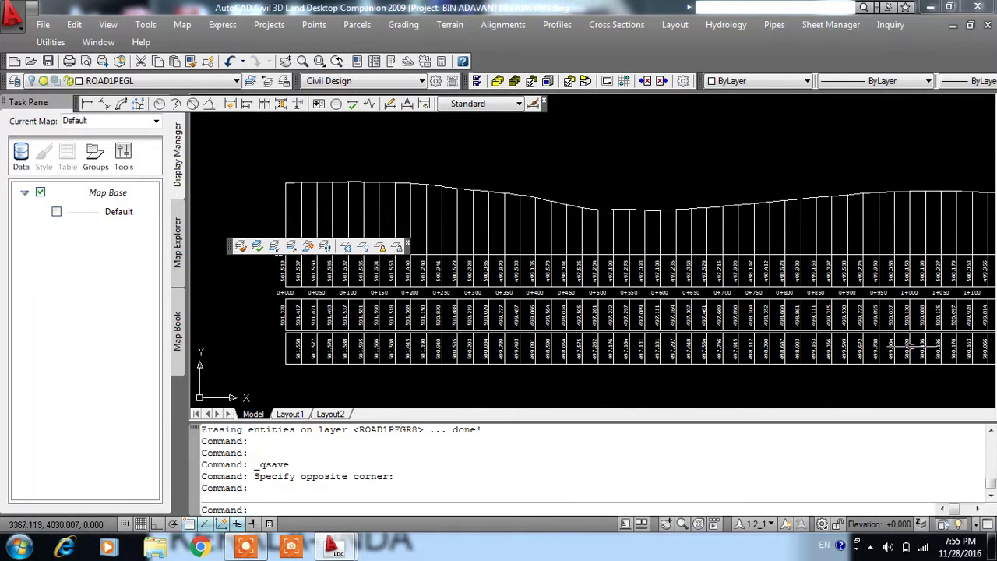
Inspect the regenerated ROAD1 profile, then show the FG Centerline Tangents submenu.
scroll(725, 344, "down", 2)
scroll(833, 277, "up", 4)
scroll(733, 162, "up", 2)
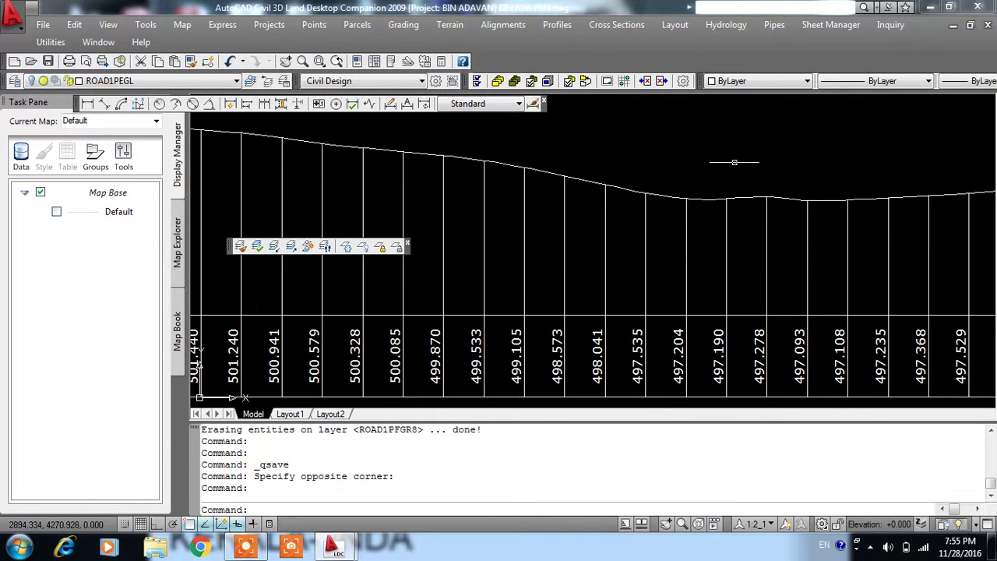
scroll(699, 275, "down", 1)
scroll(592, 249, "down", 4)
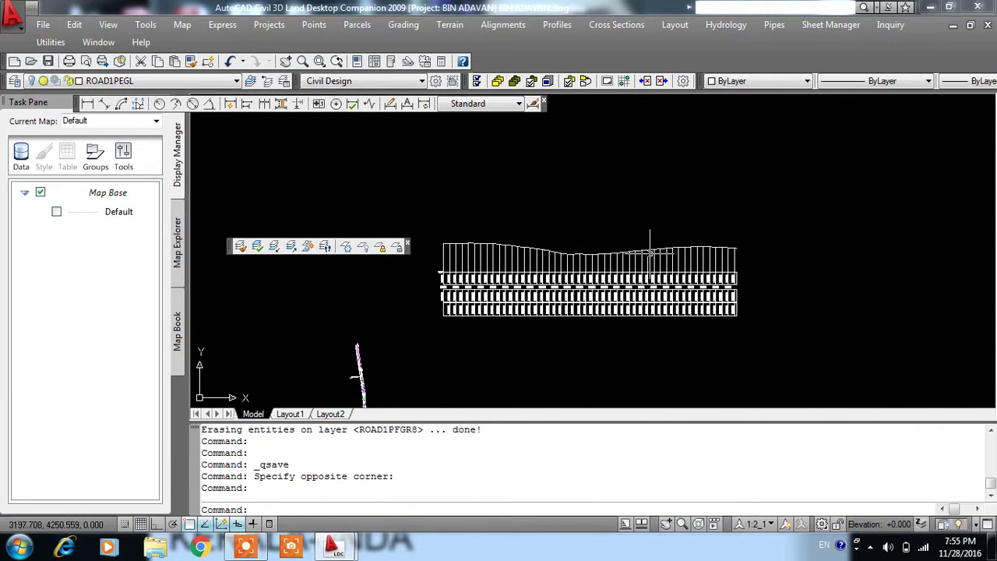
scroll(674, 254, "up", 4)
scroll(740, 250, "down", 3)
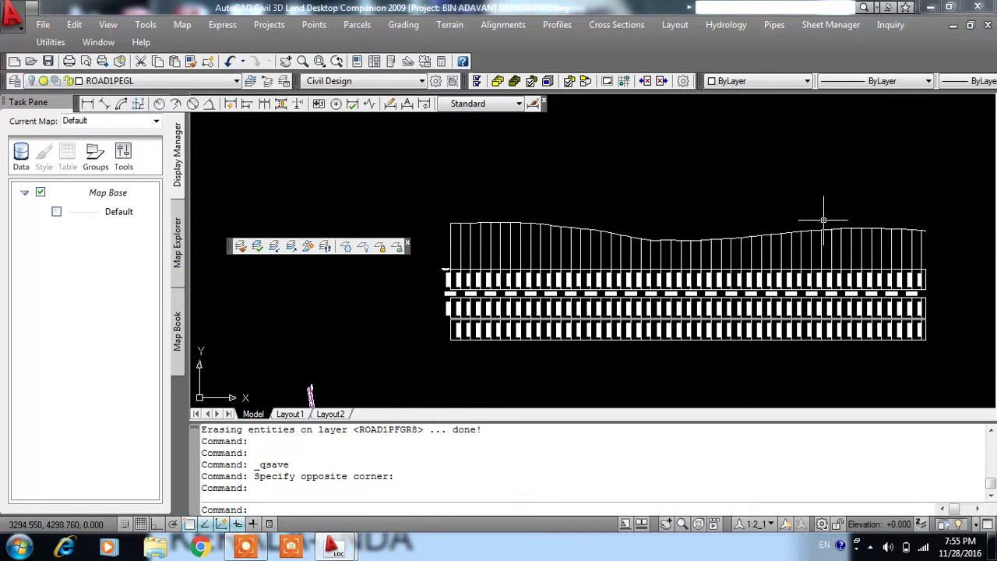
scroll(823, 220, "up", 2)
scroll(779, 268, "down", 1)
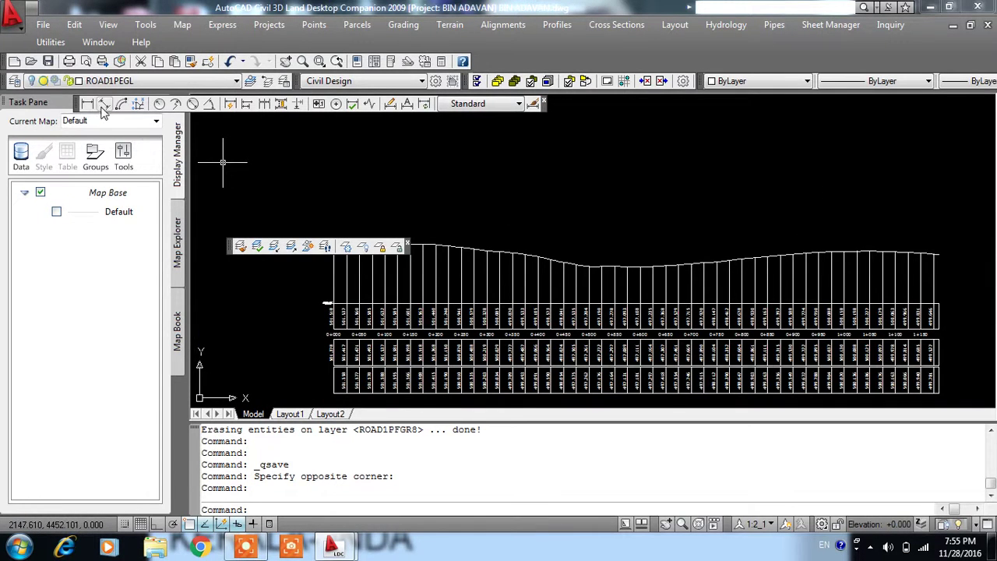
scroll(596, 263, "down", 1)
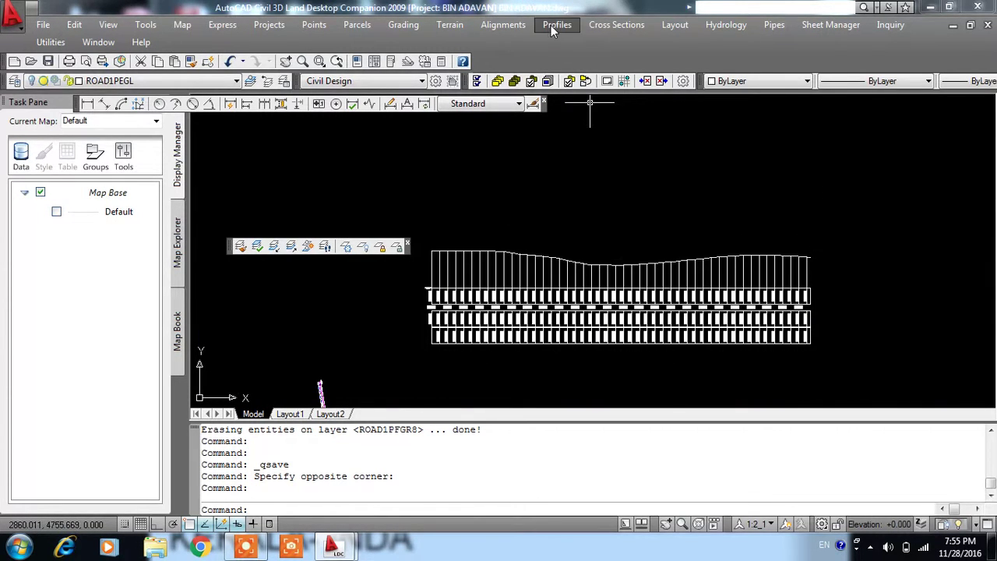
left_click(630, 200)
left_click(630, 200)
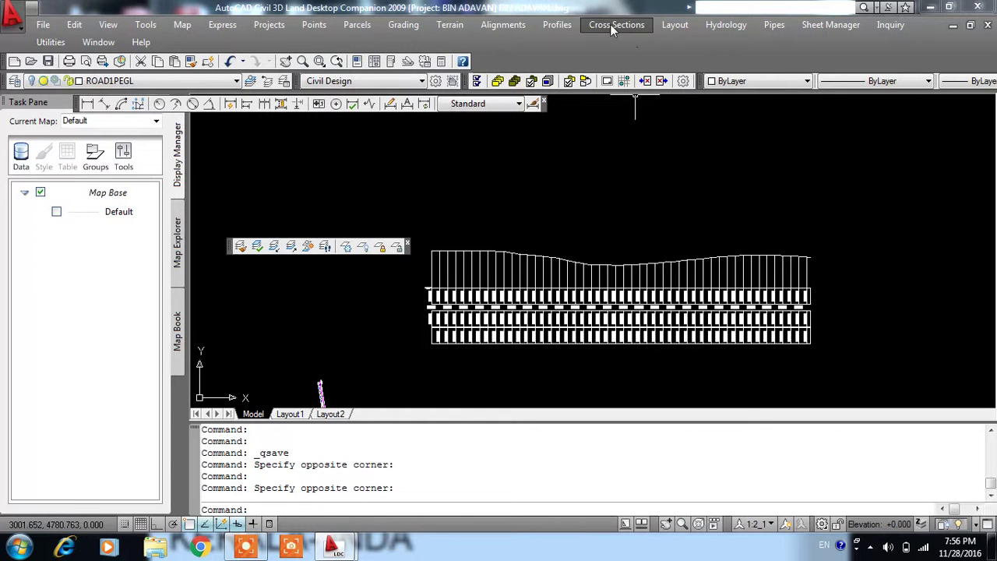
left_click(558, 25)
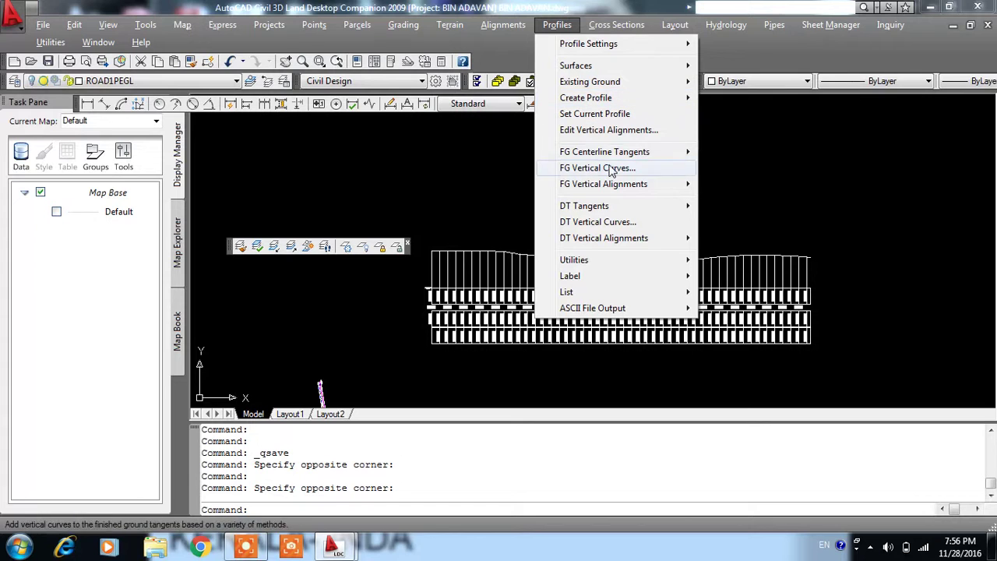
mouse_move(604, 152)
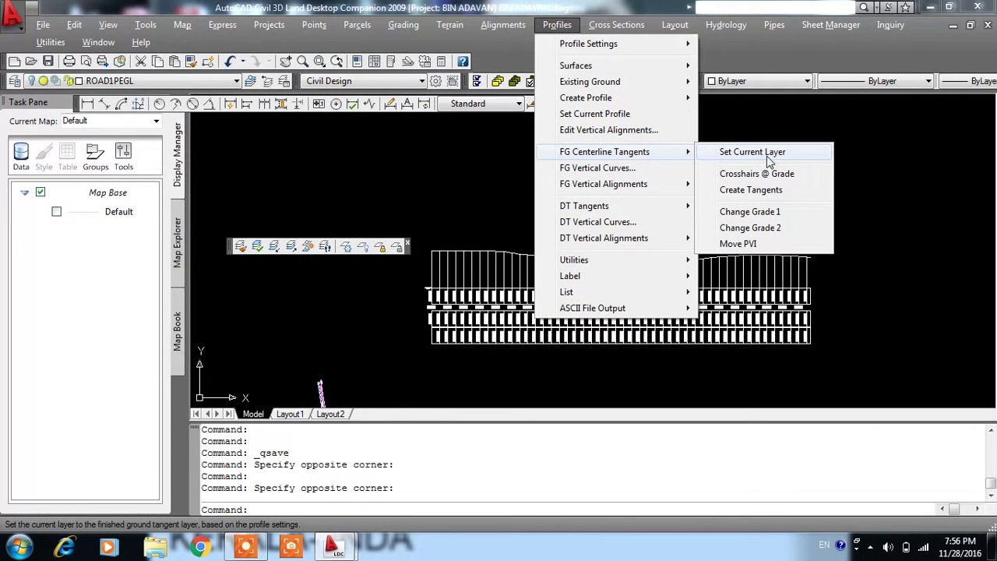
Make ROAD1PFGC the current layer and start the tangent line at its first point.
left_click(770, 153)
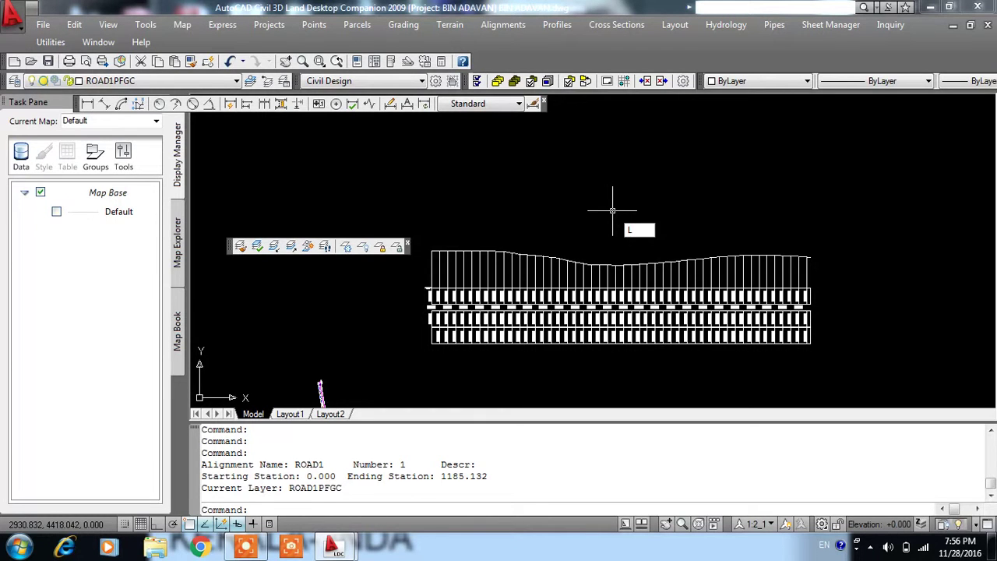
key("Return")
scroll(468, 269, "up", 2)
scroll(508, 265, "up", 4)
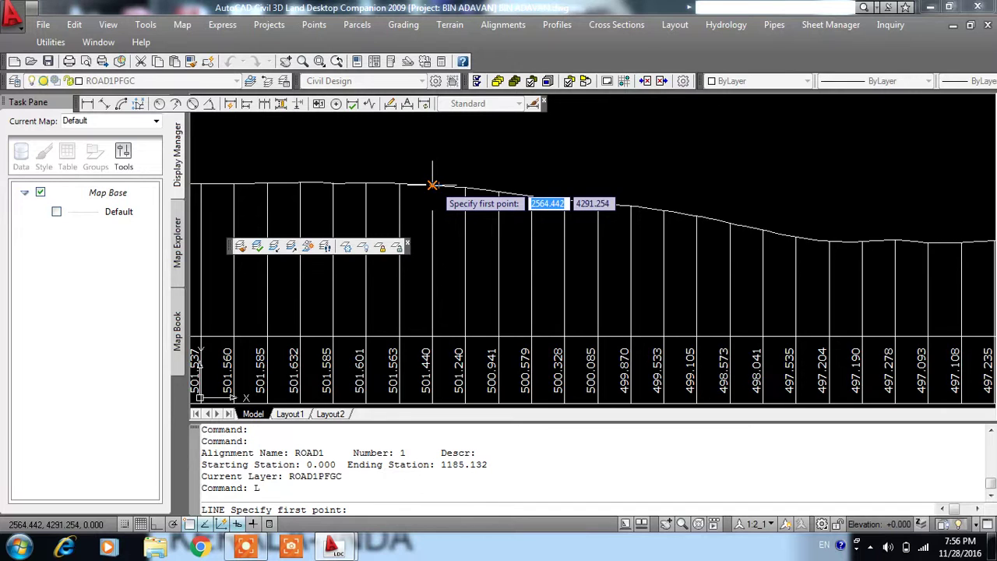
scroll(433, 185, "up", 5)
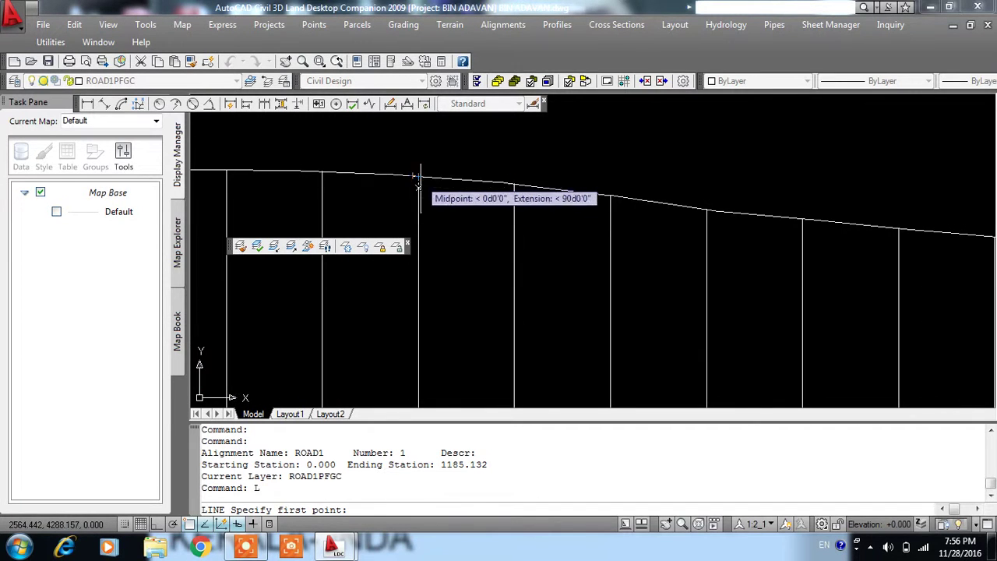
left_click(414, 116)
Pick the tangent line's end point across the profile and finish the line.
scroll(357, 246, "down", 3)
scroll(483, 269, "down", 2)
scroll(662, 280, "up", 2)
scroll(662, 269, "up", 2)
scroll(662, 234, "up", 1)
scroll(678, 226, "up", 1)
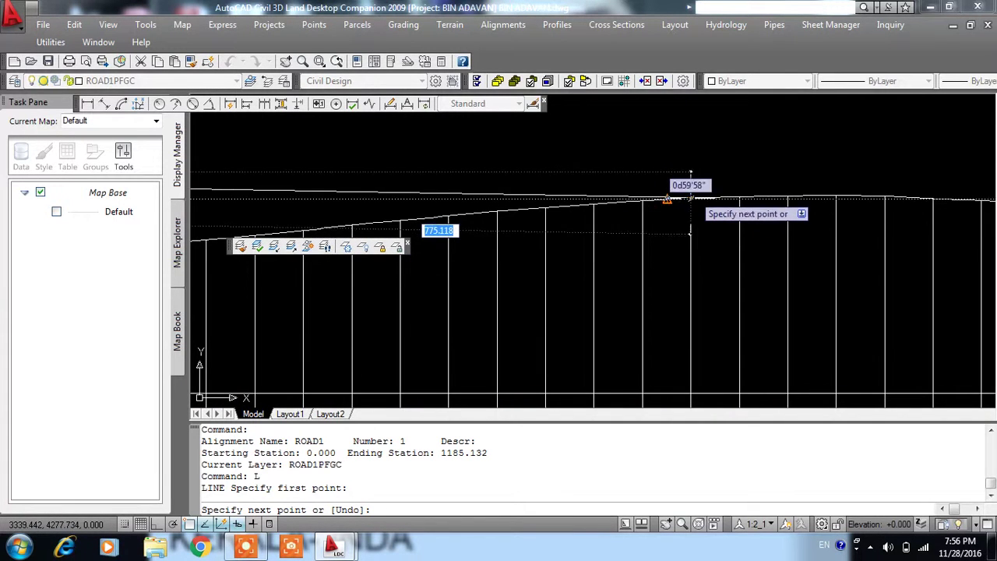
scroll(690, 195, "up", 2)
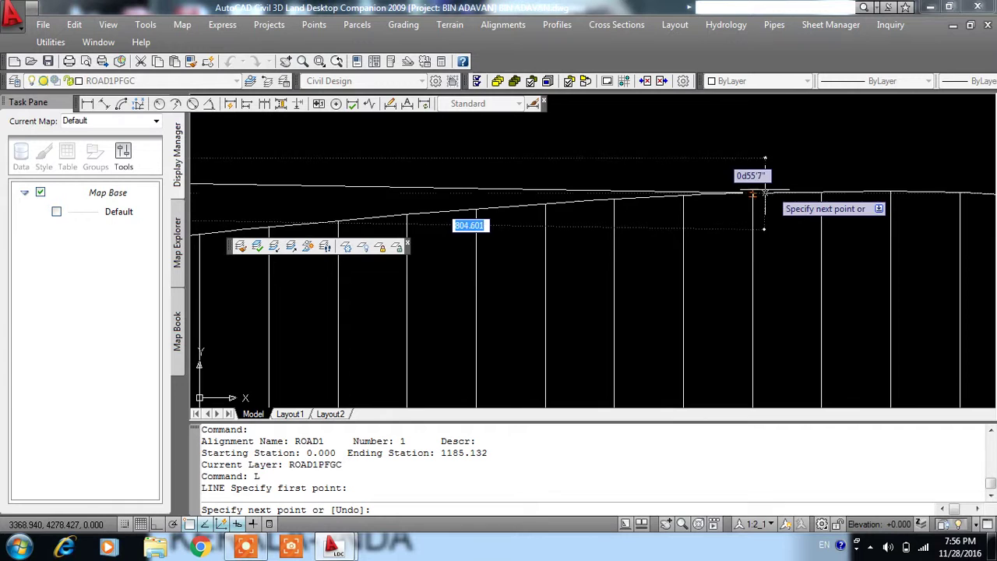
scroll(797, 194, "up", 1)
scroll(841, 200, "up", 6)
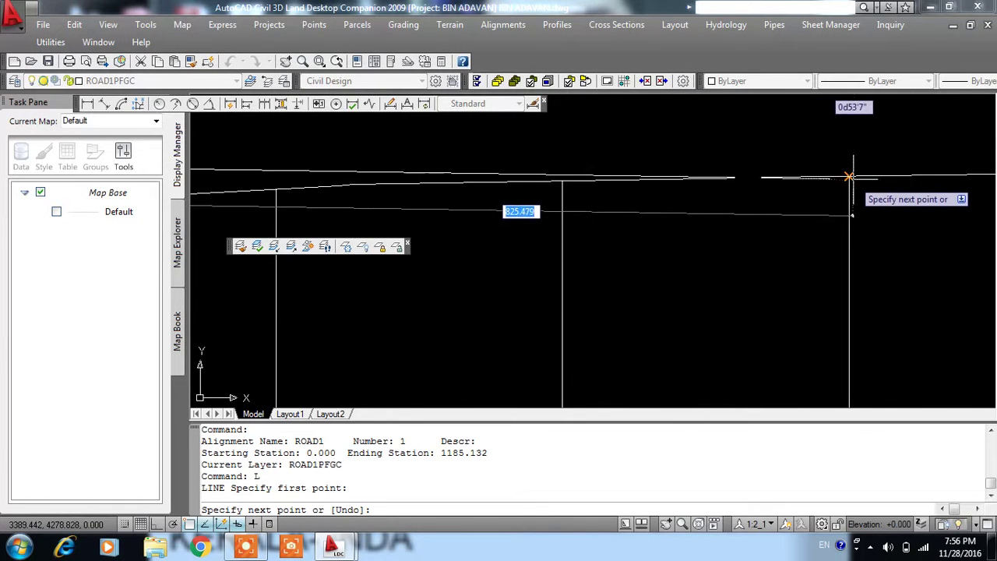
scroll(849, 177, "up", 2)
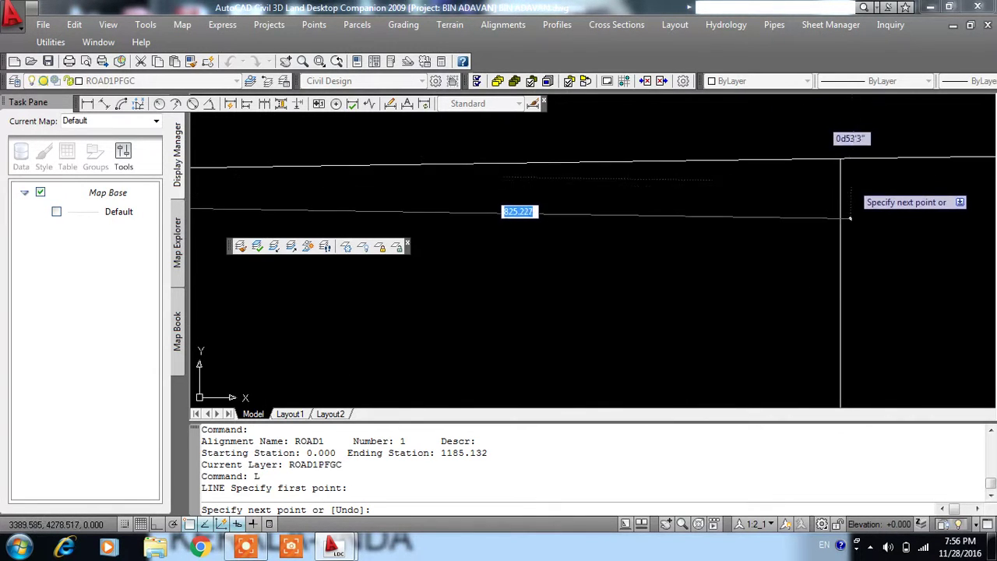
left_click(840, 158)
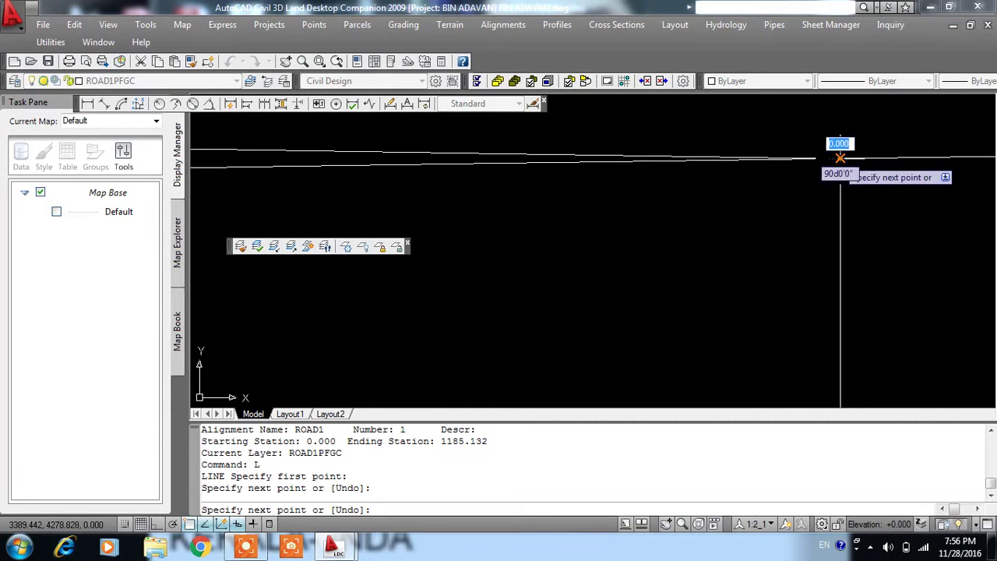
scroll(826, 179, "down", 2)
scroll(813, 210, "down", 1)
scroll(764, 202, "down", 1)
right_click(712, 189)
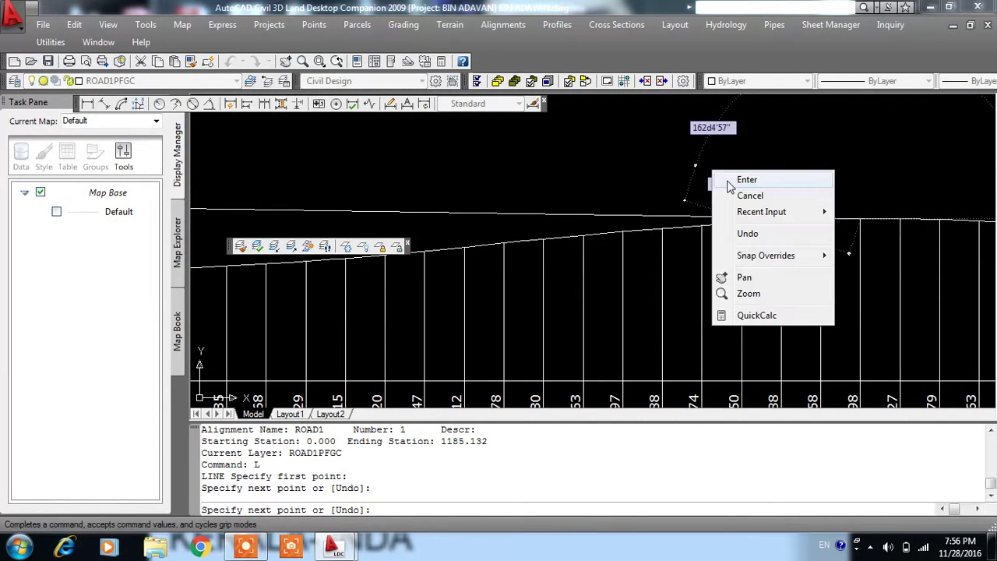
left_click(745, 178)
scroll(912, 196, "down", 1)
scroll(818, 202, "down", 2)
scroll(718, 207, "up", 2)
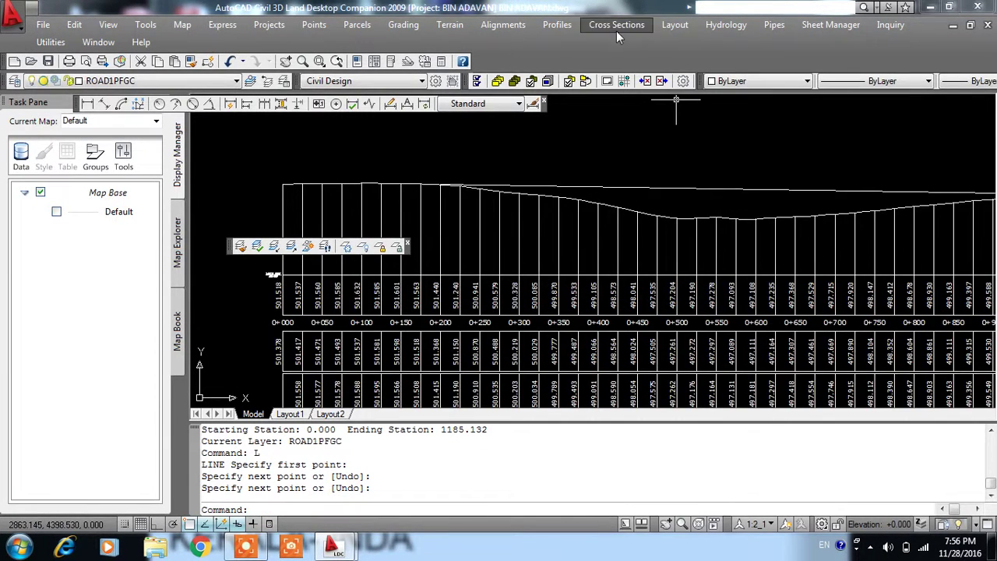
Make Red the current drawing colour.
left_click(557, 24)
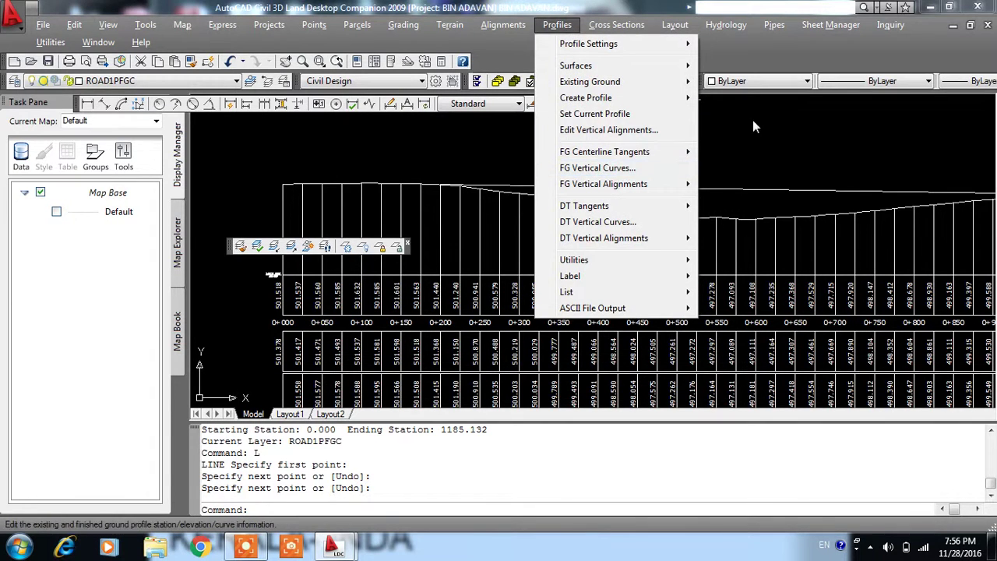
left_click(775, 120)
left_click(750, 85)
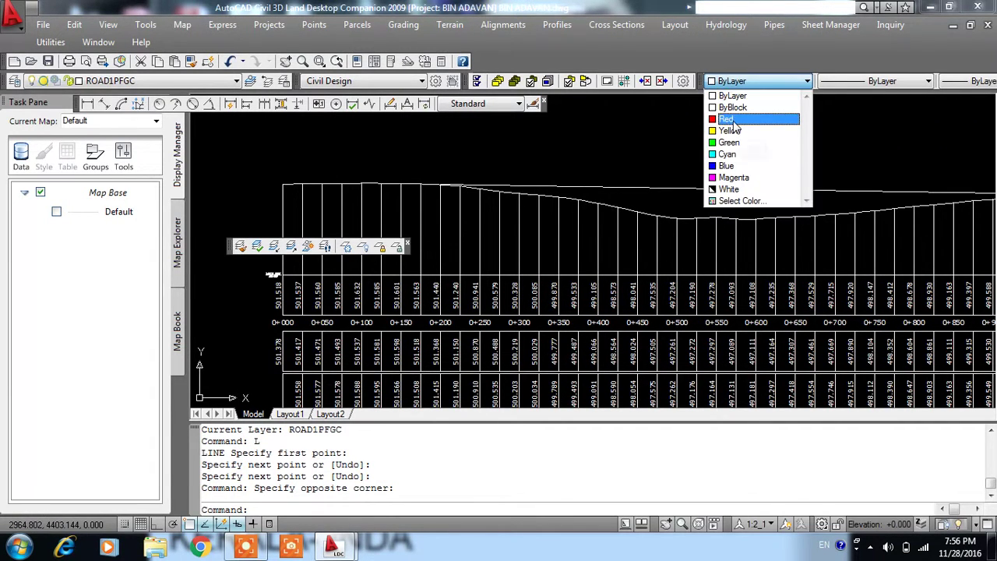
left_click(740, 119)
Define the FG centerline from the red tangent line, finding 2 PVIs.
left_click(557, 25)
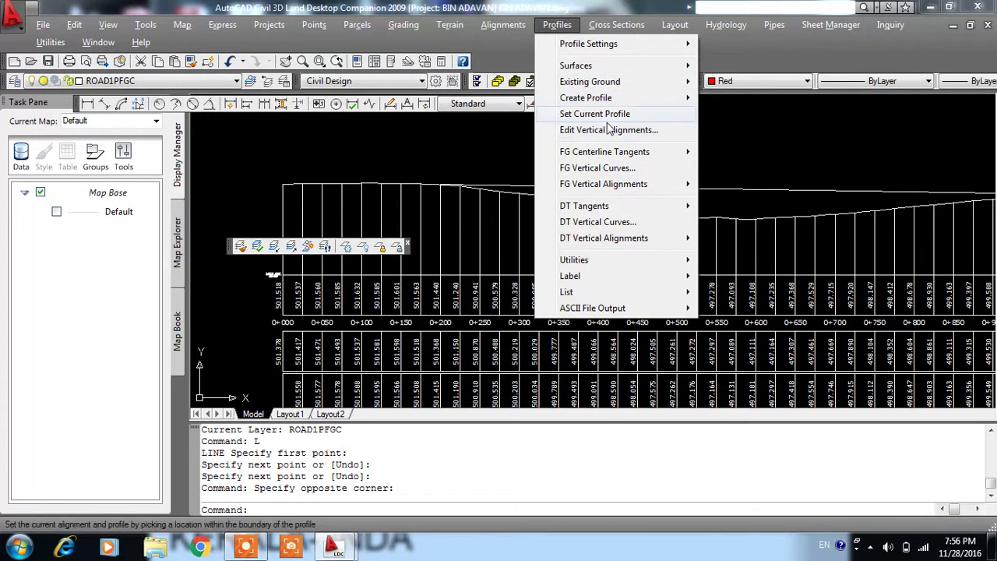
mouse_move(604, 152)
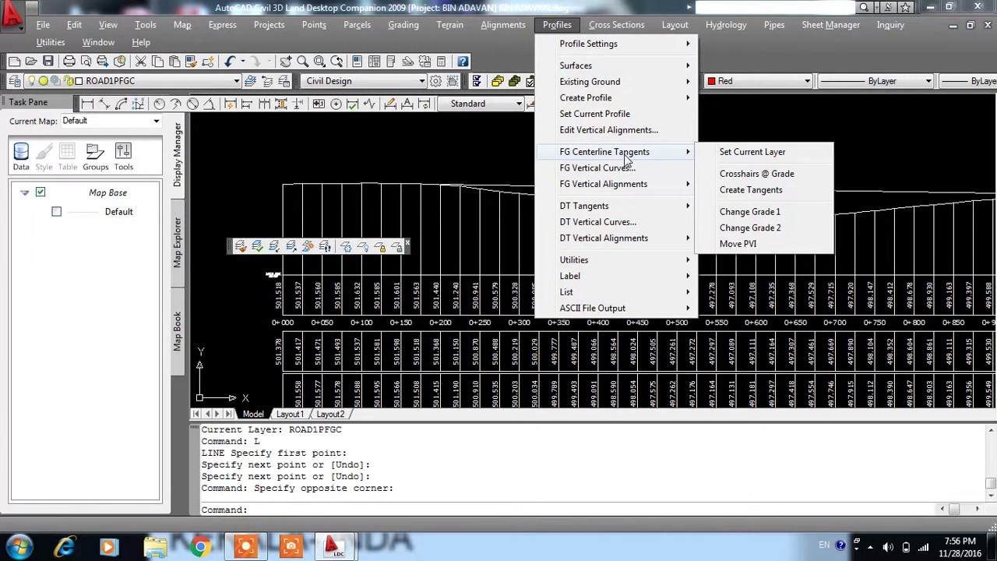
mouse_move(603, 184)
left_click(783, 190)
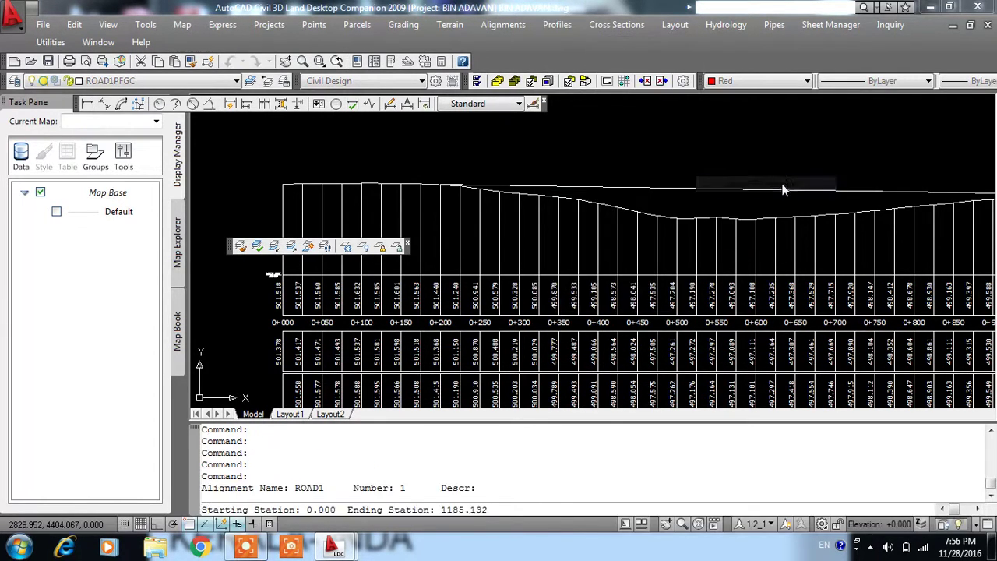
left_click(440, 185)
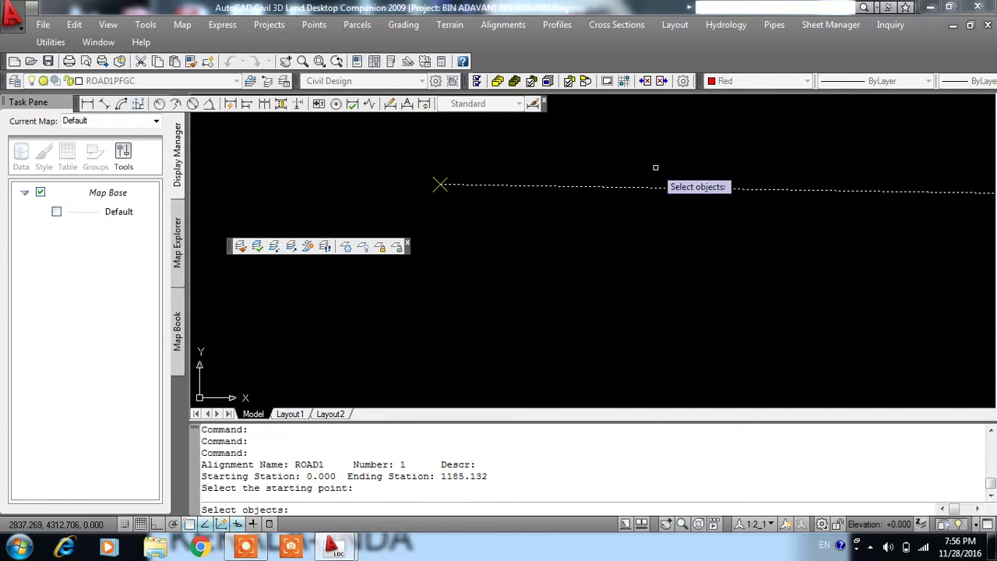
key("Return")
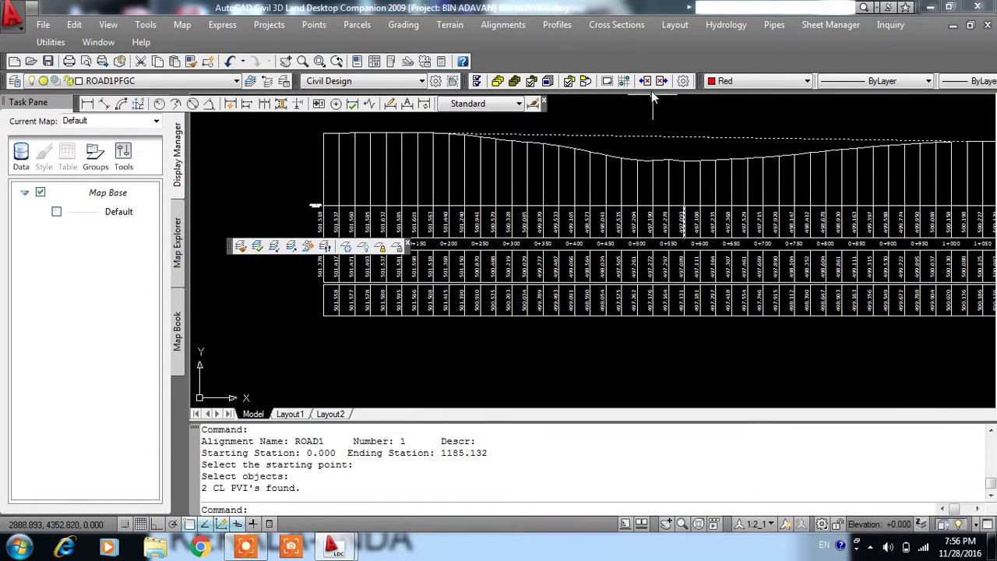
left_click(584, 30)
Import the FG vertical alignment, labelling tangents and deleting the old ROAD1PFGC profile layer.
left_click(566, 29)
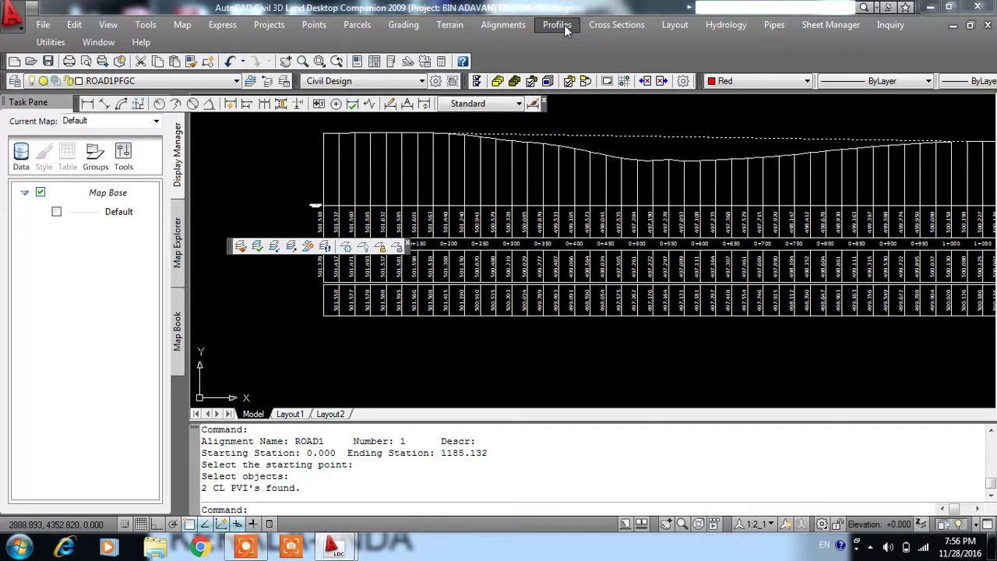
left_click(559, 26)
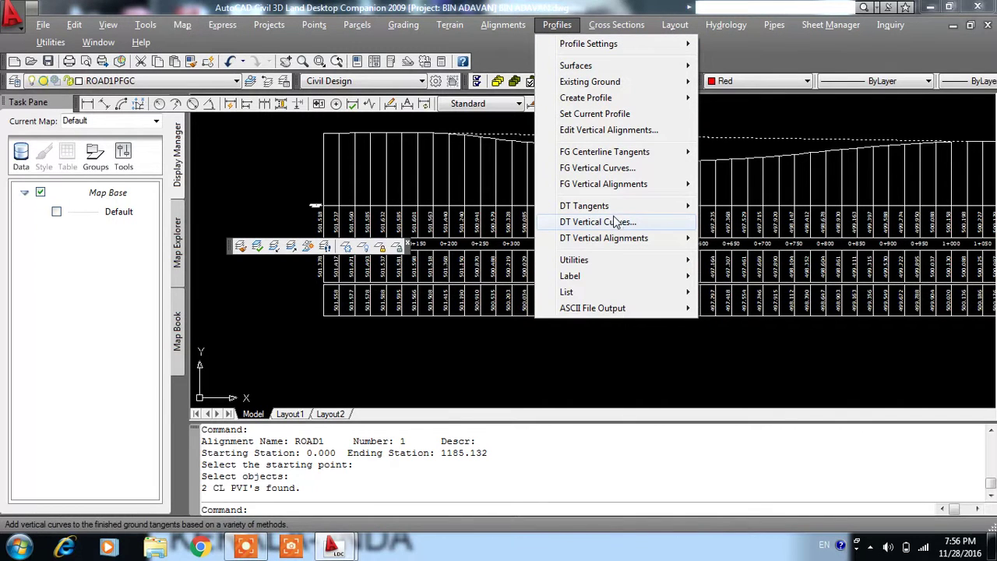
mouse_move(603, 184)
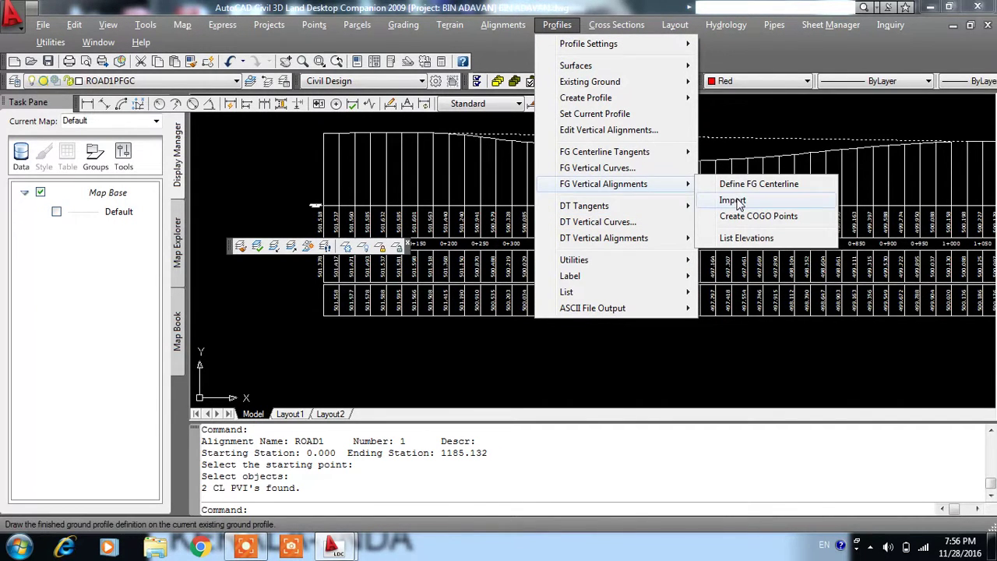
left_click(738, 204)
left_click(768, 232)
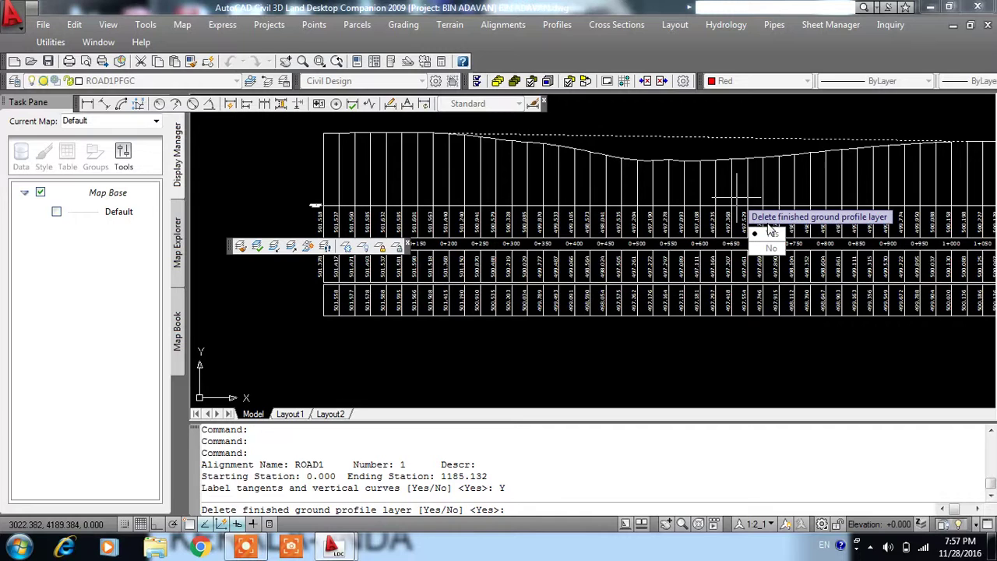
left_click(772, 234)
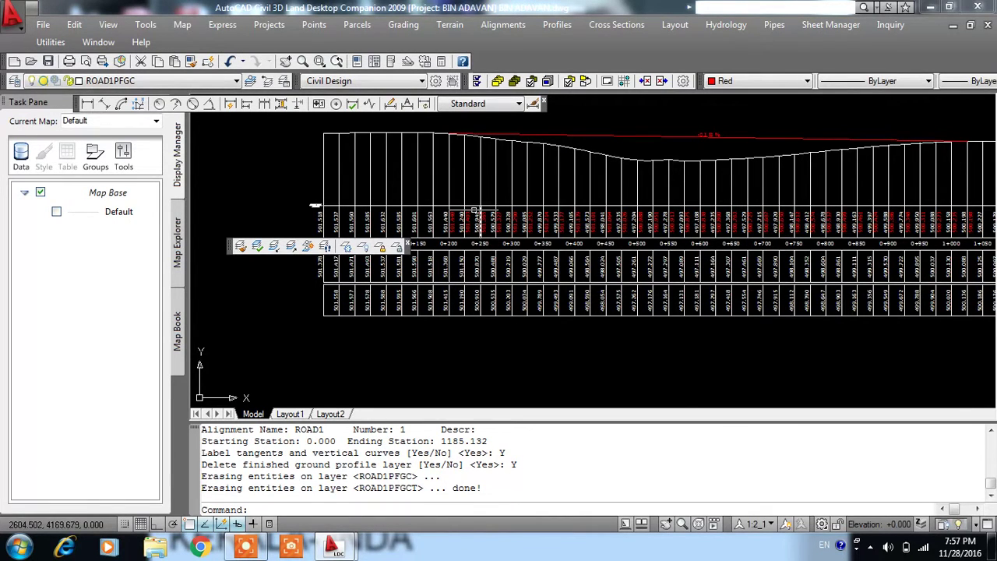
Pan to the right part of the profile and save the drawing.
scroll(475, 212, "up", 3)
scroll(460, 265, "down", 4)
middle_click_drag(866, 221, 683, 228)
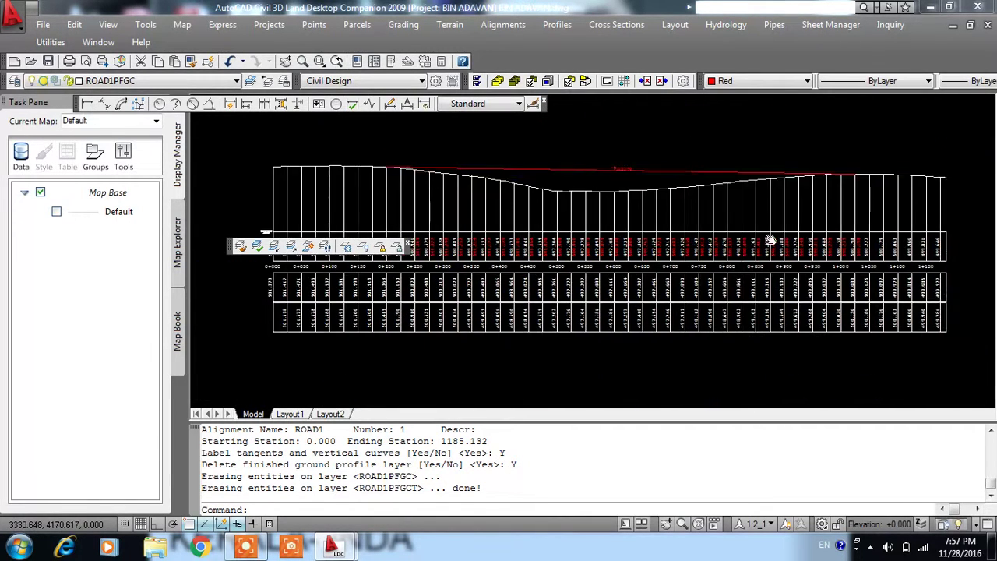
scroll(470, 191, "up", 3)
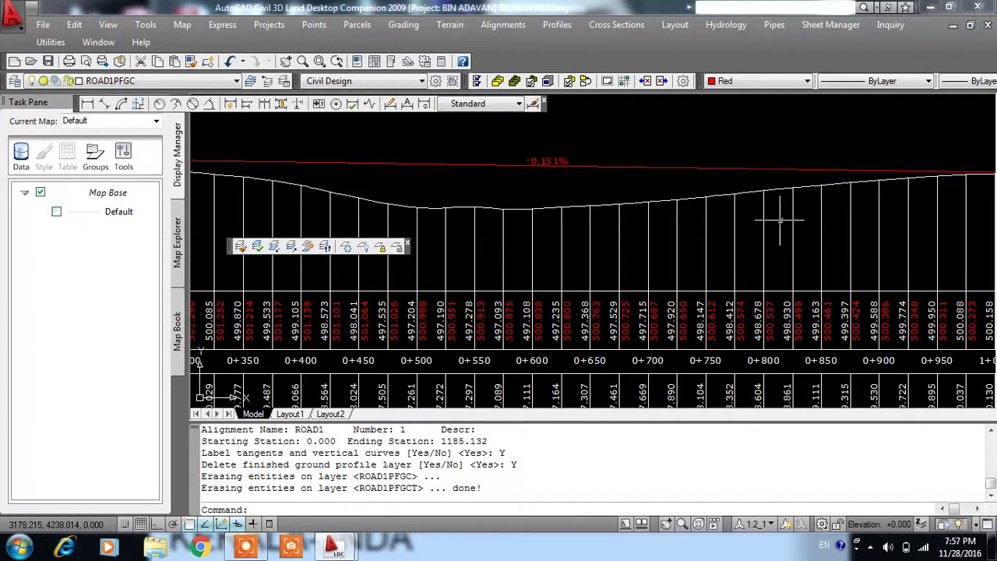
scroll(457, 176, "up", 4)
scroll(468, 176, "up", 1)
scroll(647, 200, "down", 8)
scroll(646, 201, "up", 3)
scroll(647, 200, "up", 2)
scroll(670, 242, "down", 5)
scroll(712, 289, "up", 2)
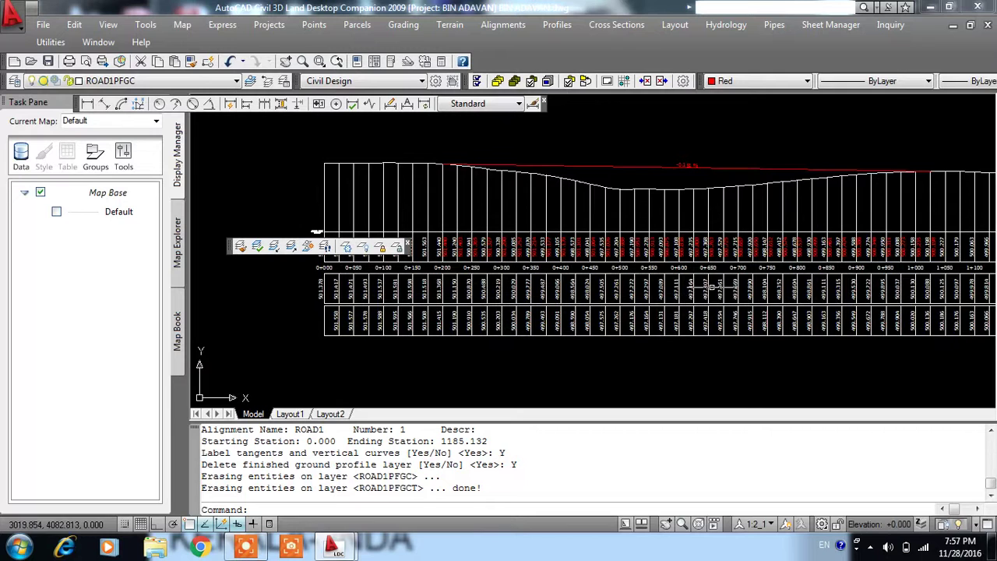
left_click(47, 61)
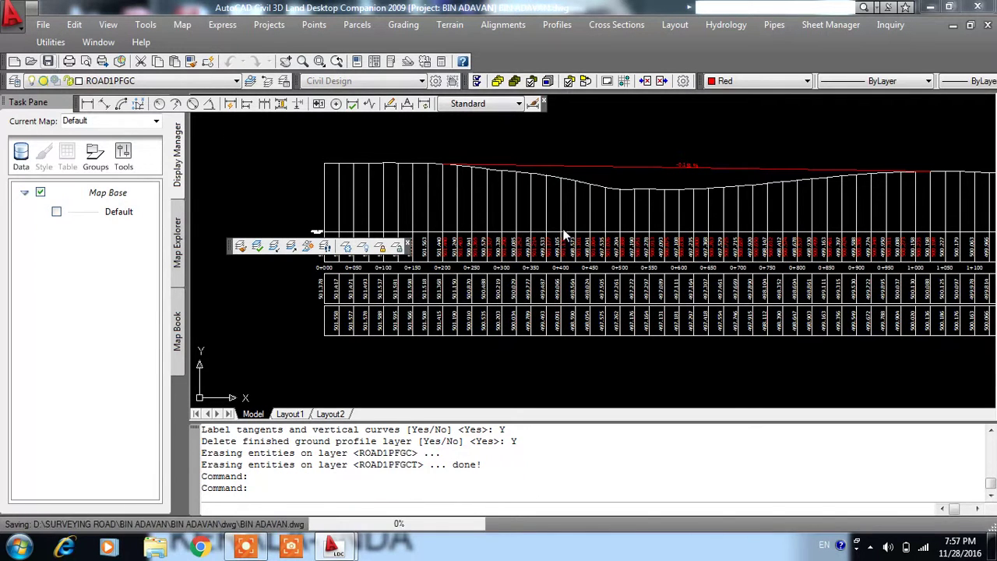
Select the ground profile line, then clear the selection and save again.
middle_click_drag(722, 216, 654, 251)
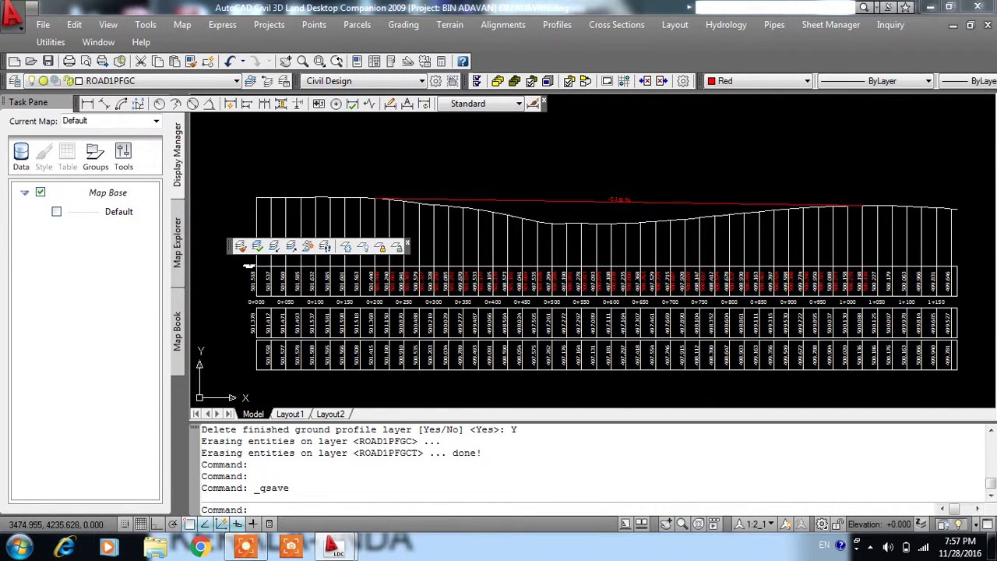
scroll(919, 223, "up", 2)
scroll(486, 333, "down", 3)
scroll(745, 265, "up", 4)
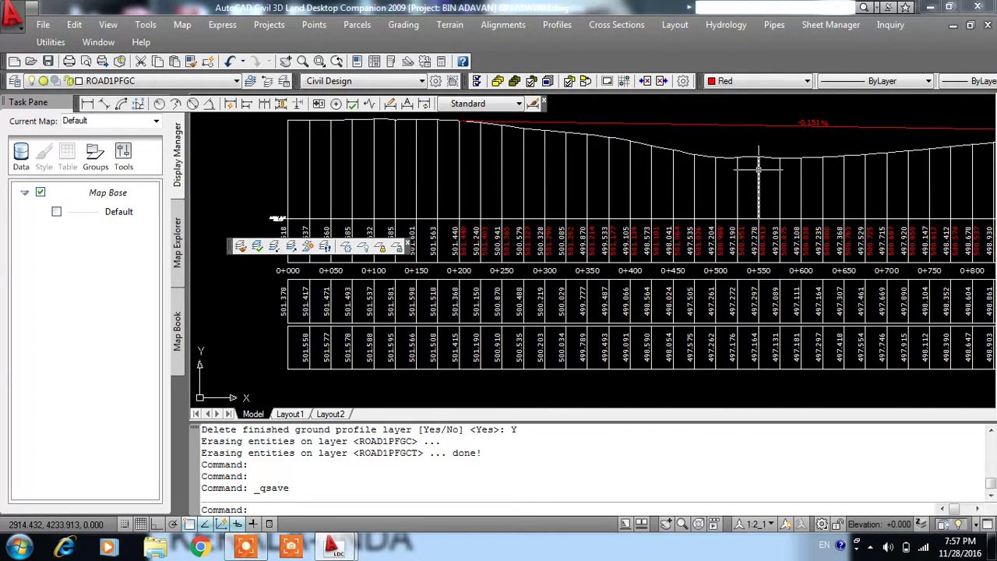
middle_click_drag(758, 168, 744, 248)
middle_click_drag(516, 208, 448, 192)
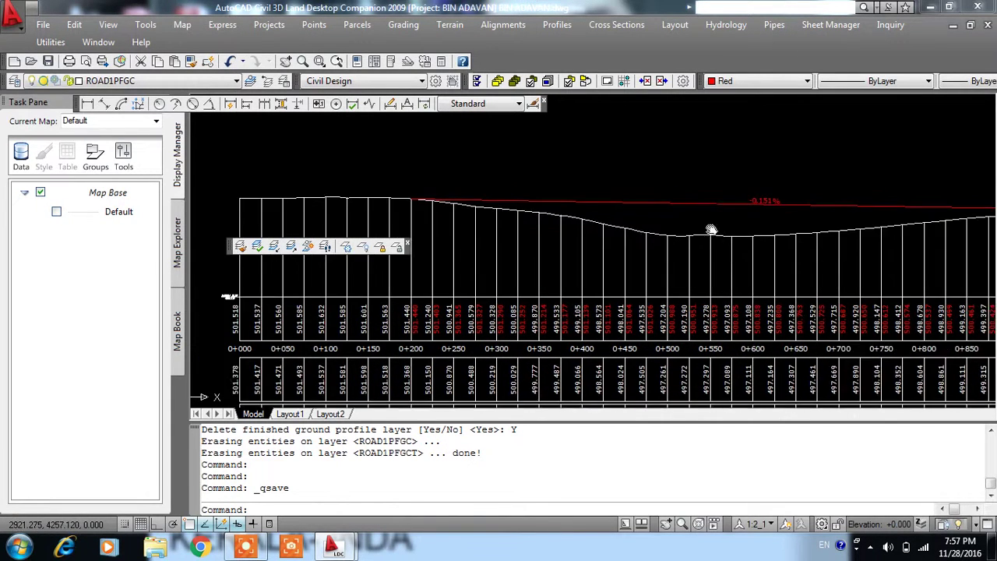
left_click(271, 181)
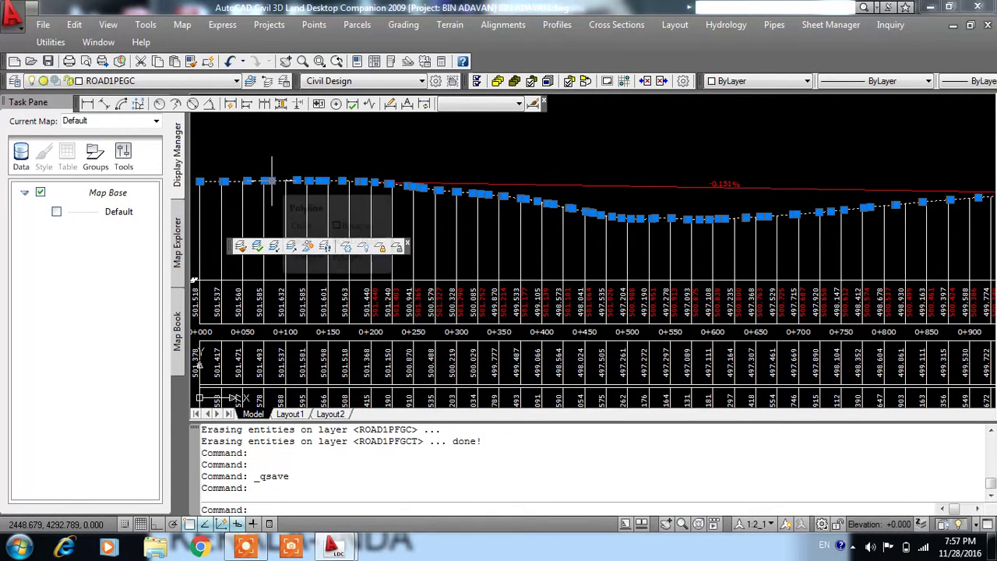
scroll(273, 179, "up", 2)
scroll(316, 187, "down", 5)
scroll(589, 212, "up", 4)
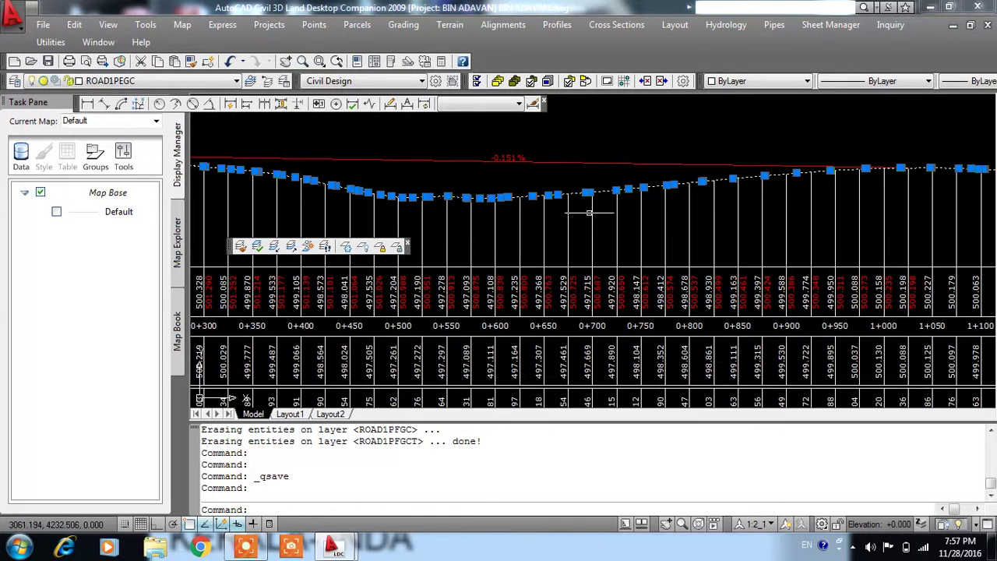
scroll(893, 180, "down", 2)
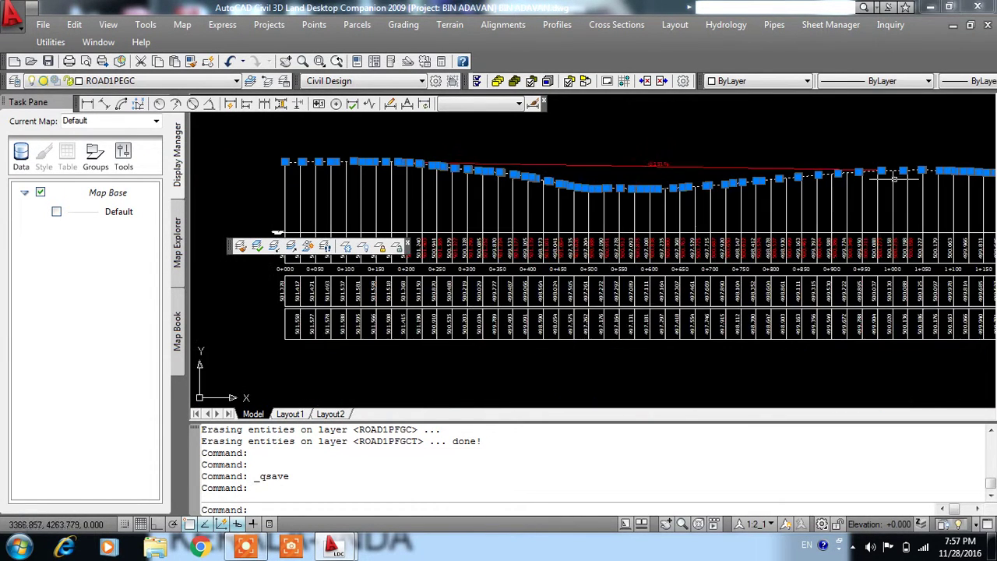
scroll(667, 189, "up", 3)
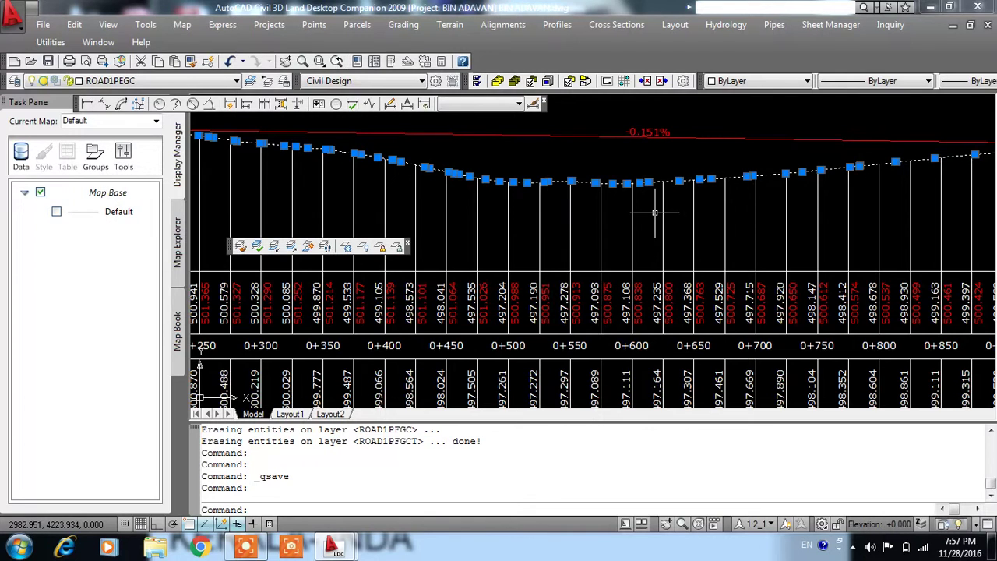
scroll(654, 212, "down", 3)
key("Escape")
key("ctrl+s")
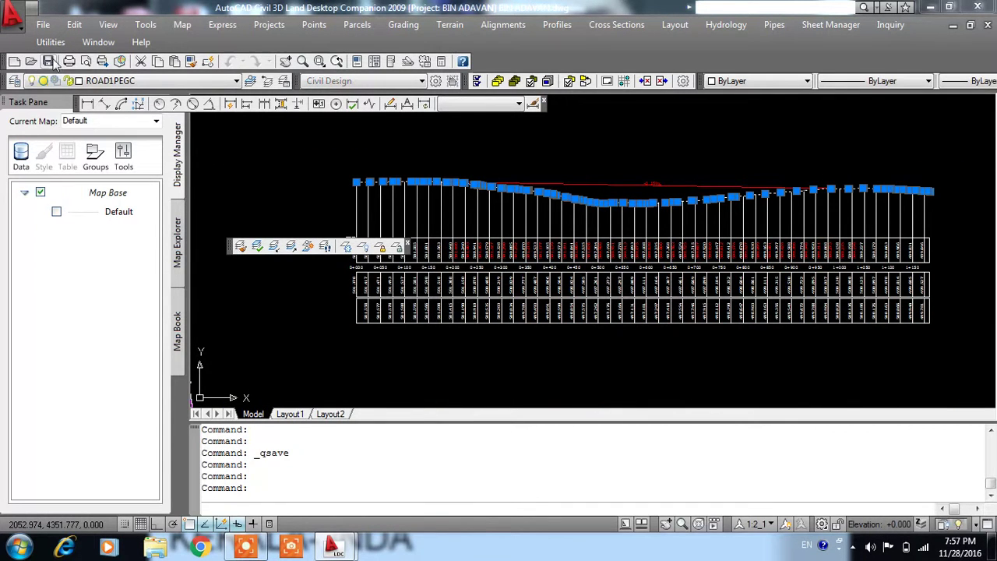
Zoom and pan to inspect the -0.151% red grade line over the ground line.
scroll(855, 205, "down", 3)
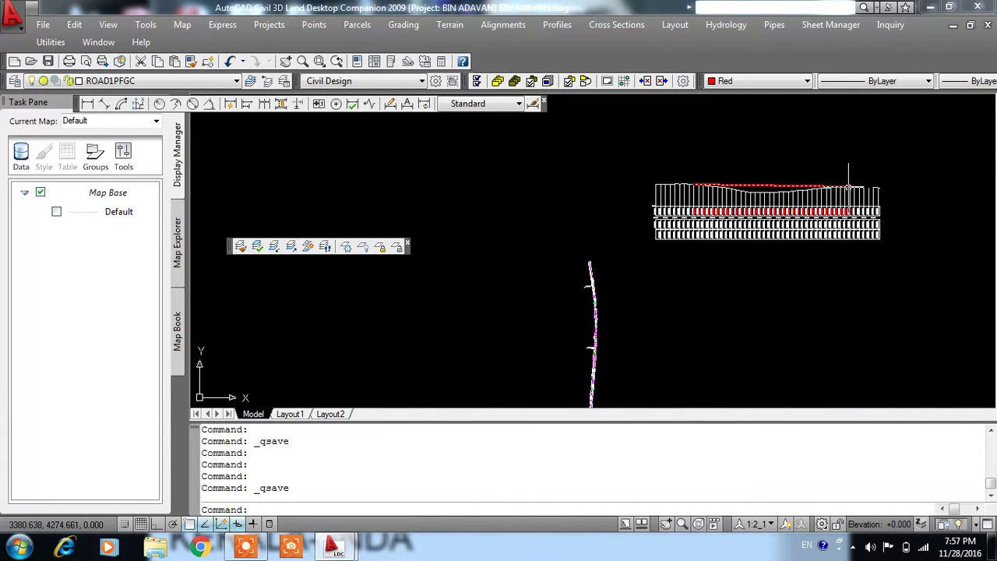
scroll(856, 205, "up", 4)
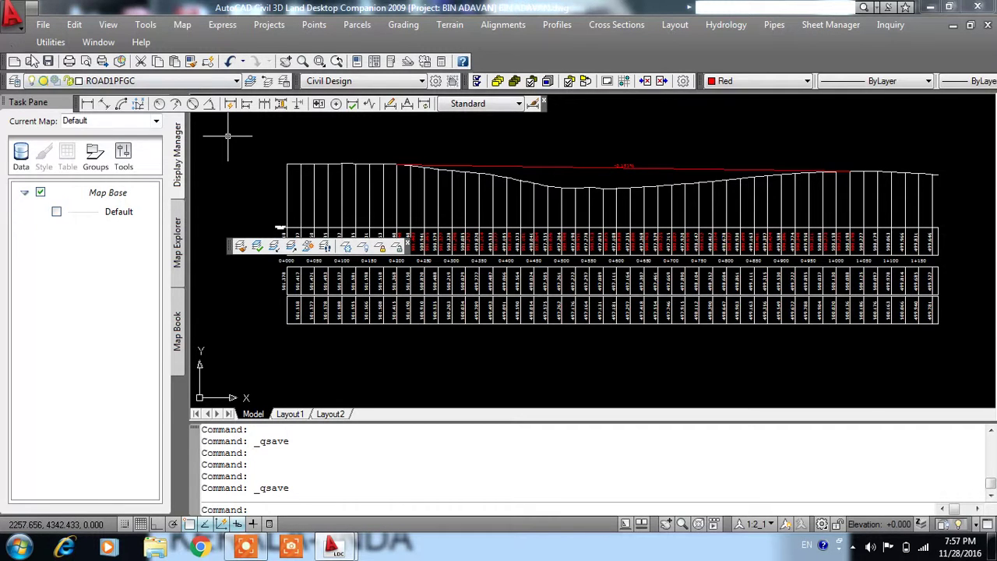
scroll(601, 183, "up", 2)
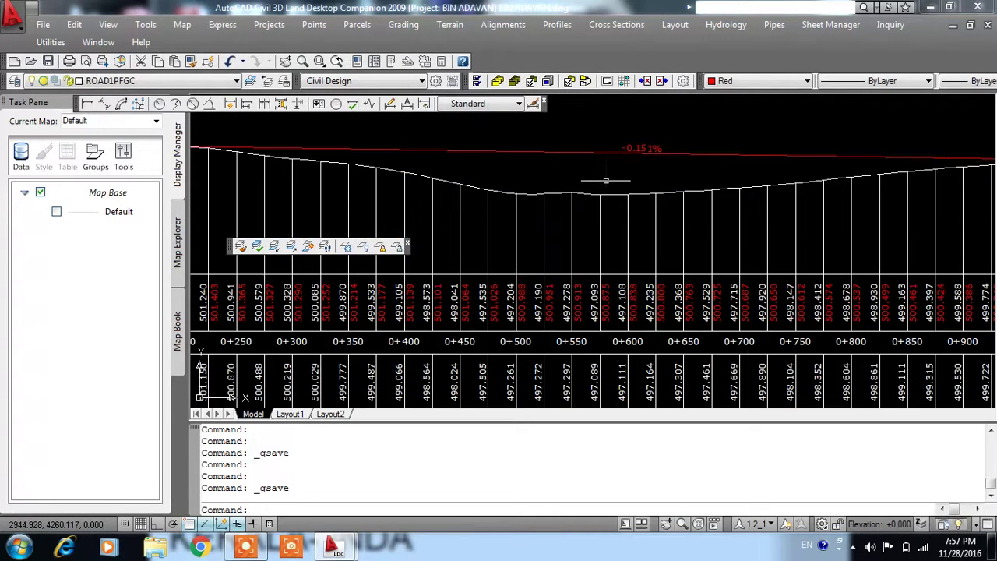
scroll(645, 200, "up", 2)
middle_click_drag(634, 196, 676, 301)
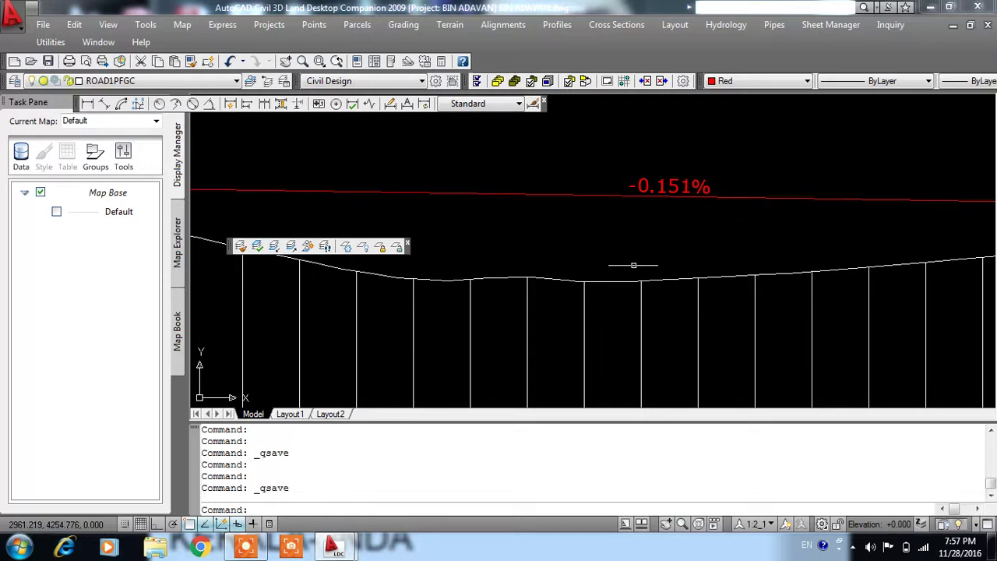
scroll(676, 259, "down", 2)
scroll(676, 258, "up", 2)
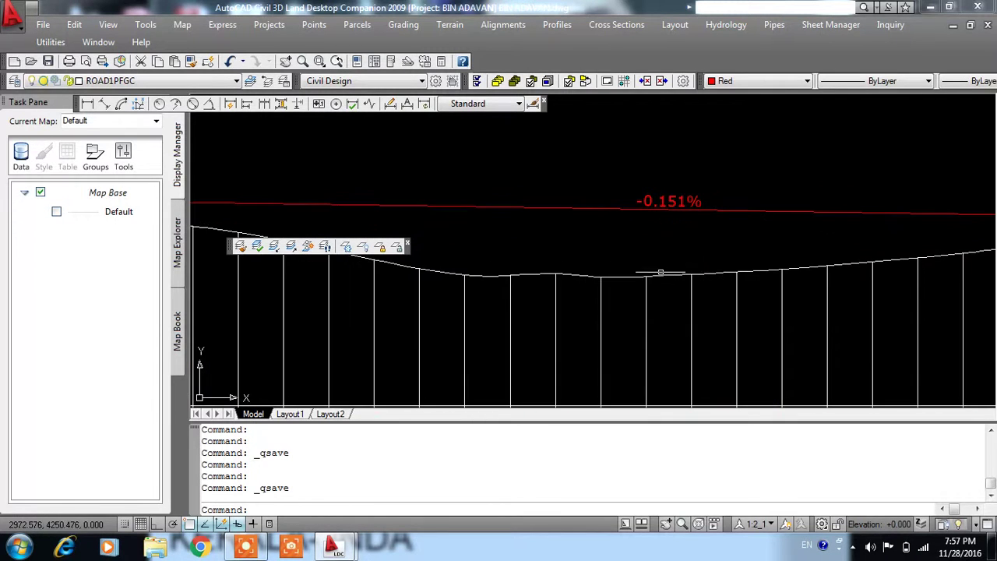
Dimension the vertical gap from ground line up to grade line: 37.8175m.
left_click(88, 105)
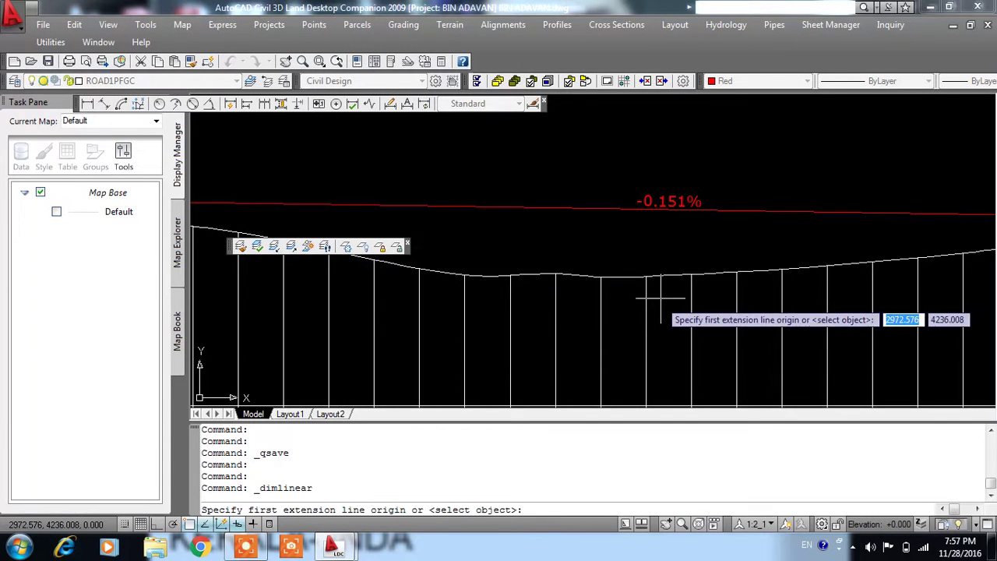
scroll(647, 277, "up", 2)
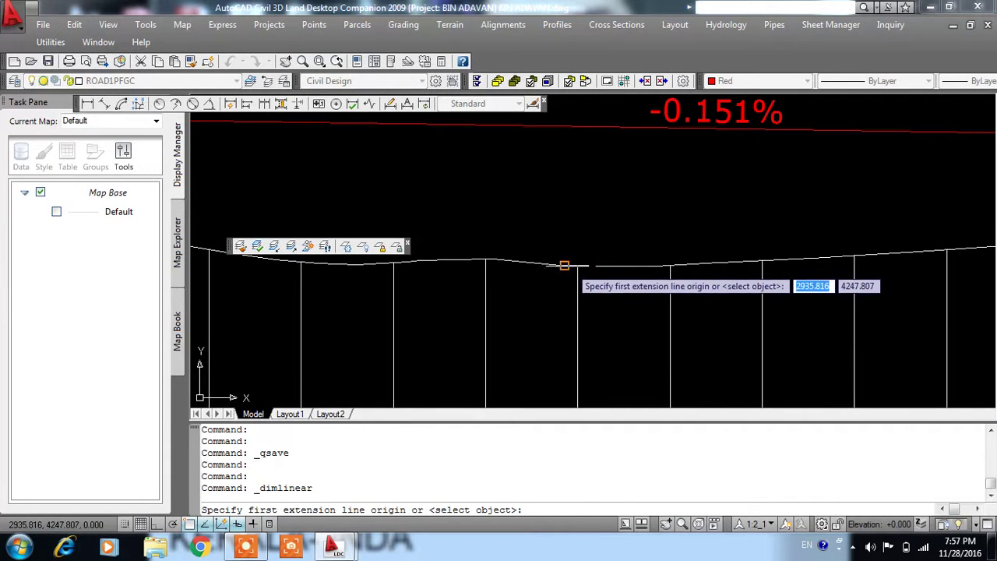
left_click(577, 265)
left_click(578, 127)
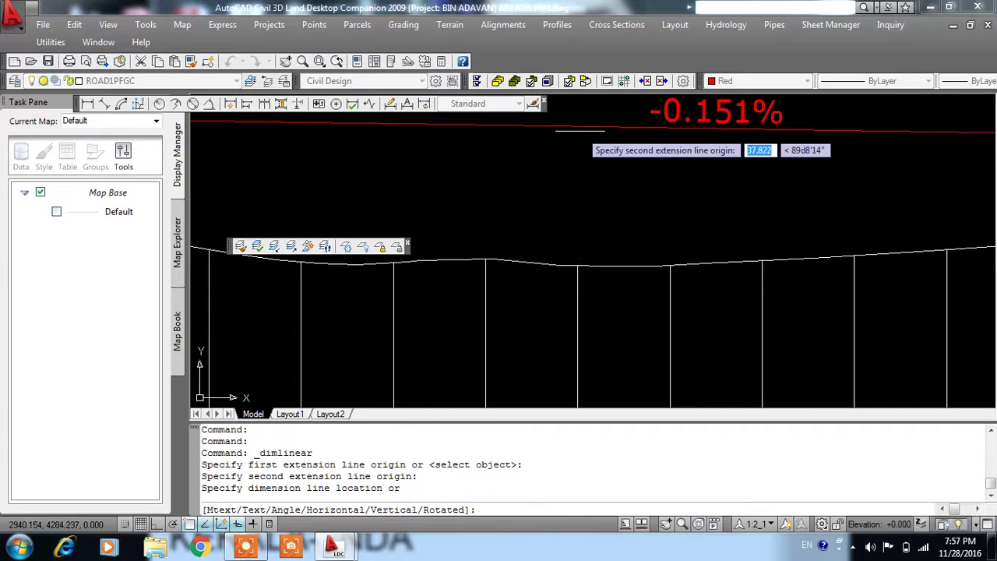
left_click(601, 162)
Select and delete the temporary 37.8175m dimension.
left_click(628, 187)
left_click(594, 207)
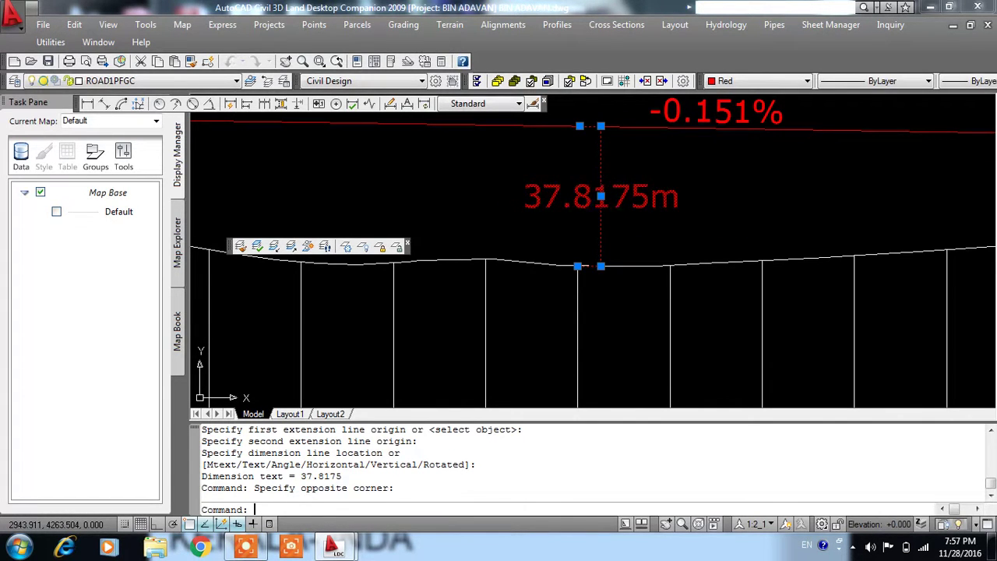
key("Delete")
scroll(623, 206, "down", 2)
scroll(623, 207, "down", 2)
scroll(623, 207, "down", 1)
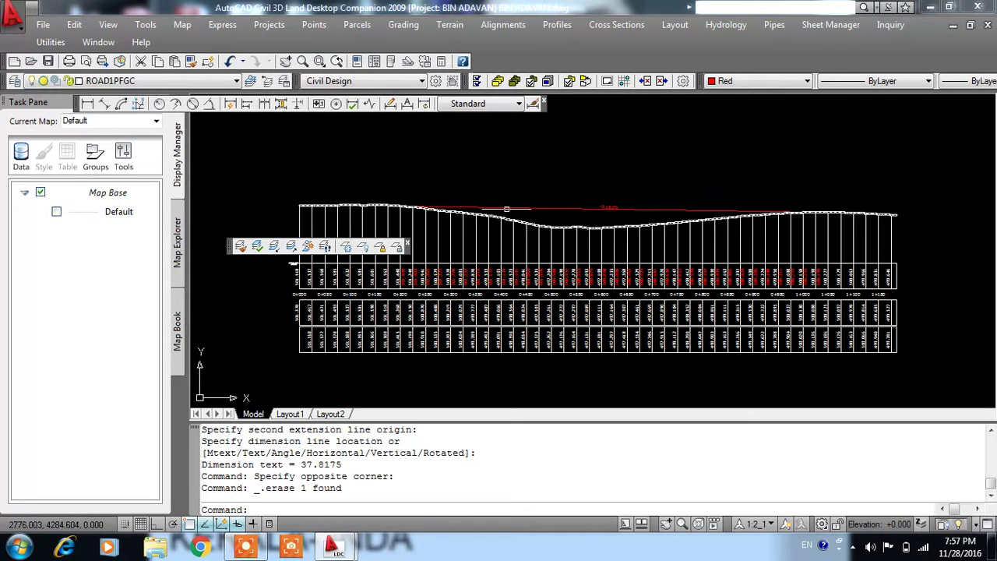
Zoom out from the profile view and zoom into the ROAD1 alignment plan around station 0+200.
scroll(414, 204, "up", 3)
scroll(415, 207, "down", 2)
scroll(415, 207, "down", 2)
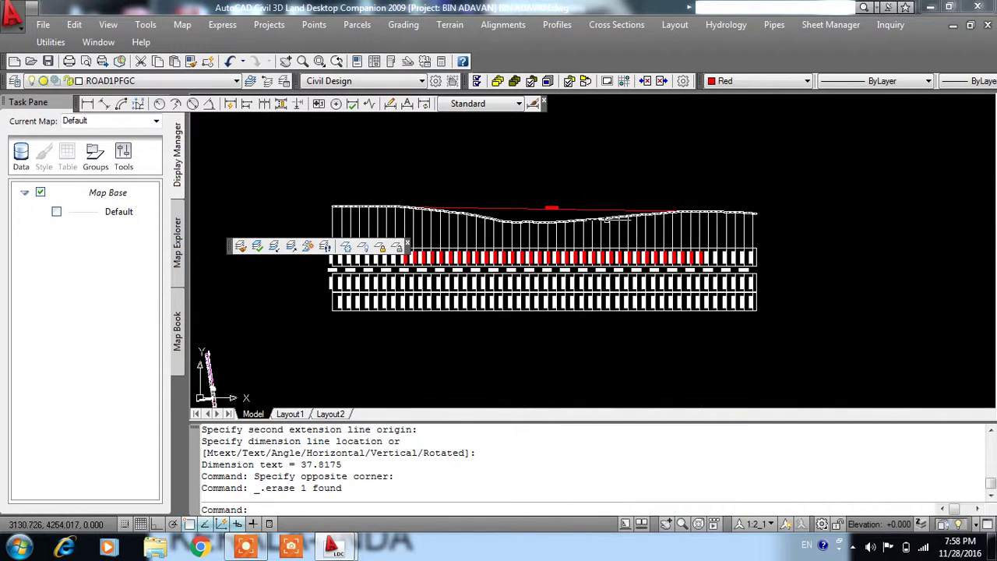
scroll(608, 220, "up", 2)
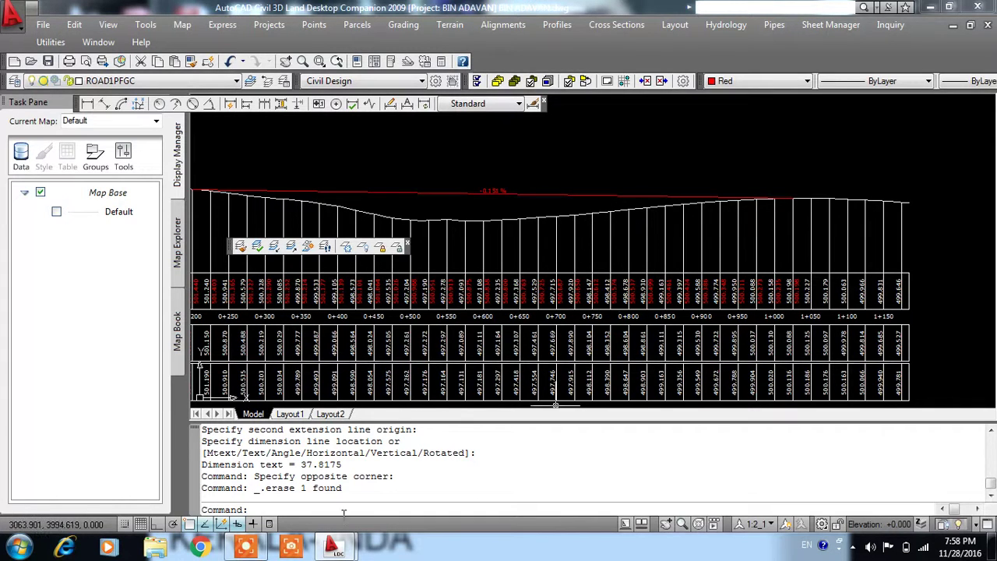
left_click(255, 552)
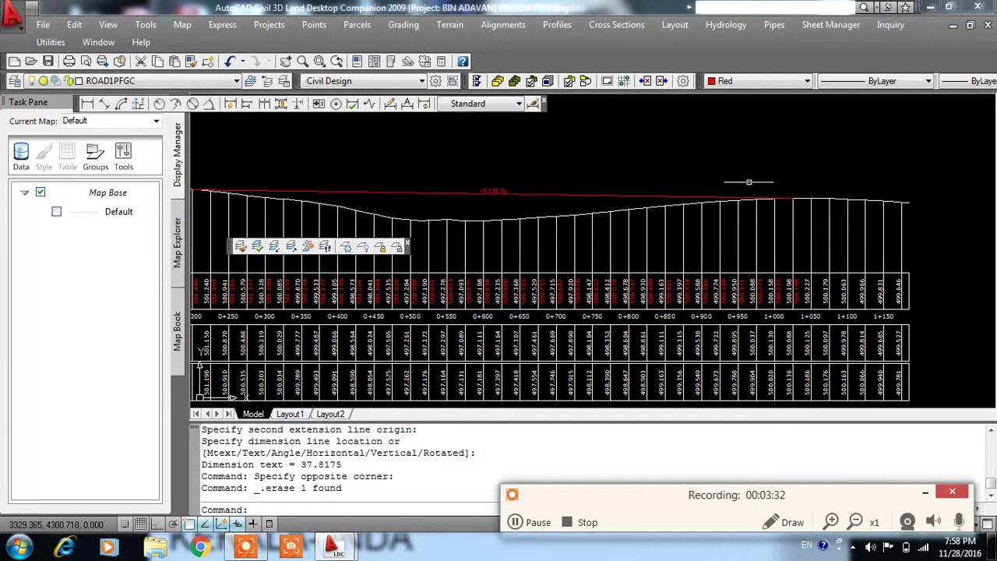
scroll(748, 182, "down", 3)
scroll(732, 195, "up", 2)
scroll(724, 200, "up", 1)
scroll(601, 244, "down", 1)
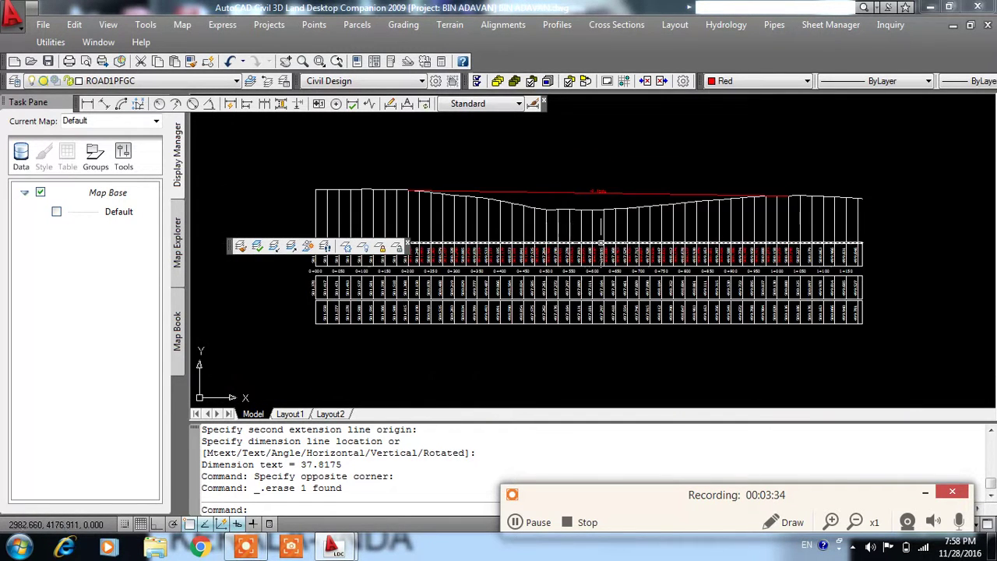
scroll(639, 226, "up", 3)
scroll(870, 238, "down", 1)
scroll(601, 226, "down", 2)
scroll(601, 226, "up", 2)
scroll(600, 226, "up", 1)
scroll(506, 226, "up", 1)
scroll(634, 216, "down", 1)
scroll(634, 222, "down", 2)
scroll(639, 233, "down", 1)
scroll(642, 234, "down", 1)
scroll(668, 265, "up", 2)
scroll(701, 233, "up", 2)
scroll(765, 203, "up", 1)
scroll(415, 209, "down", 3)
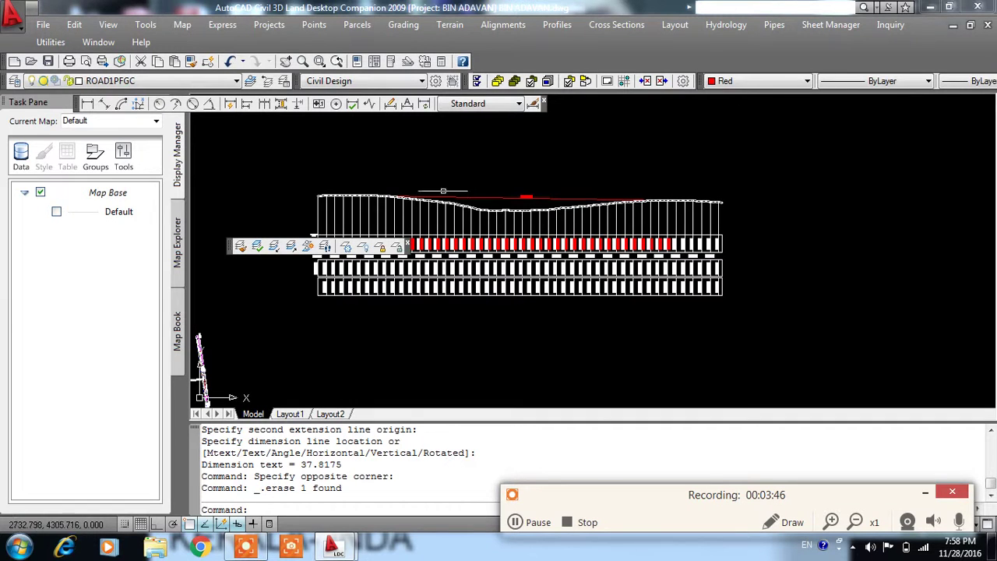
scroll(810, 234, "down", 3)
scroll(568, 296, "up", 2)
scroll(532, 300, "up", 2)
Turn off the SRF-VIEW layer of a road line, accepting the current-layer-off warning.
scroll(532, 301, "up", 3)
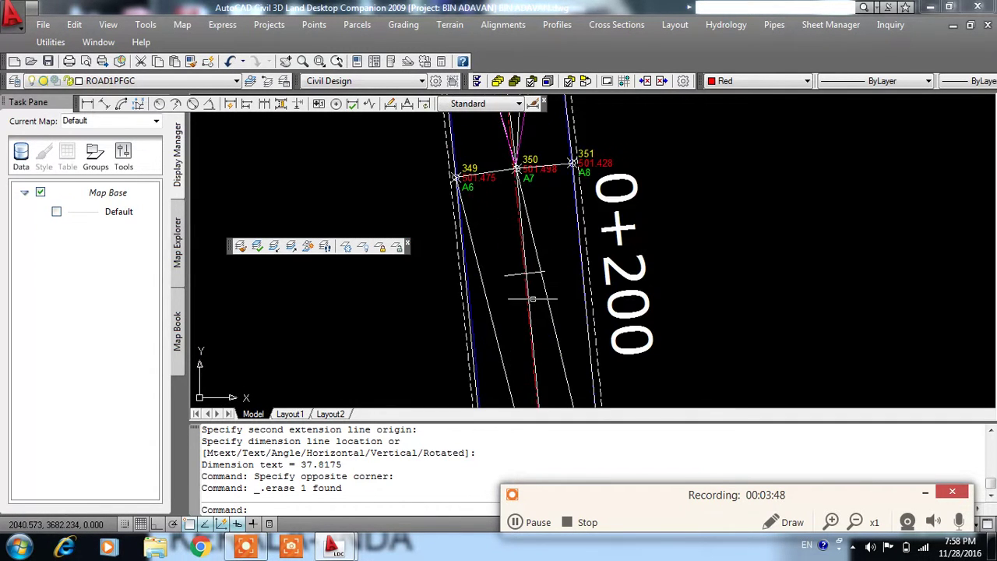
scroll(453, 279, "up", 4)
scroll(605, 266, "down", 5)
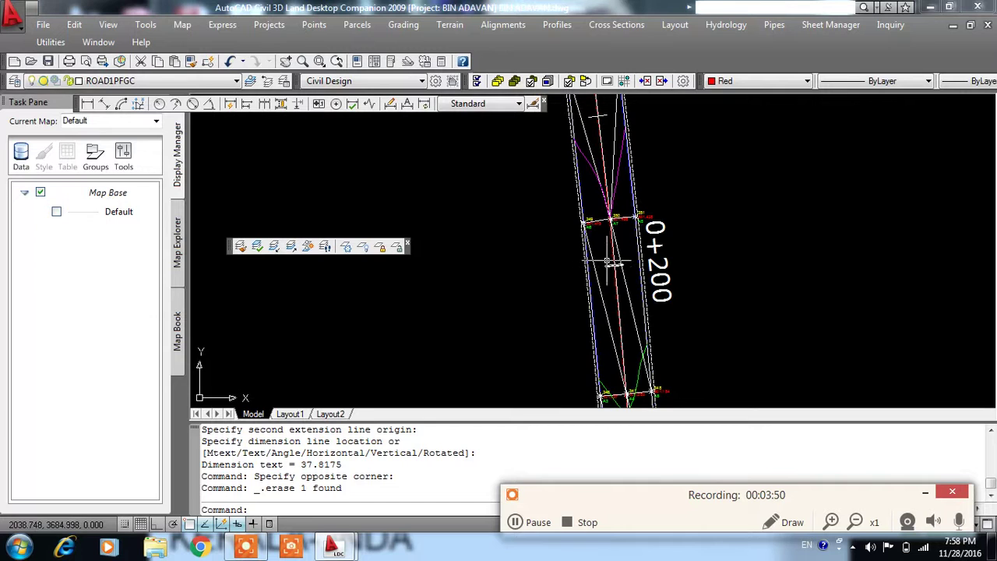
left_click(590, 254)
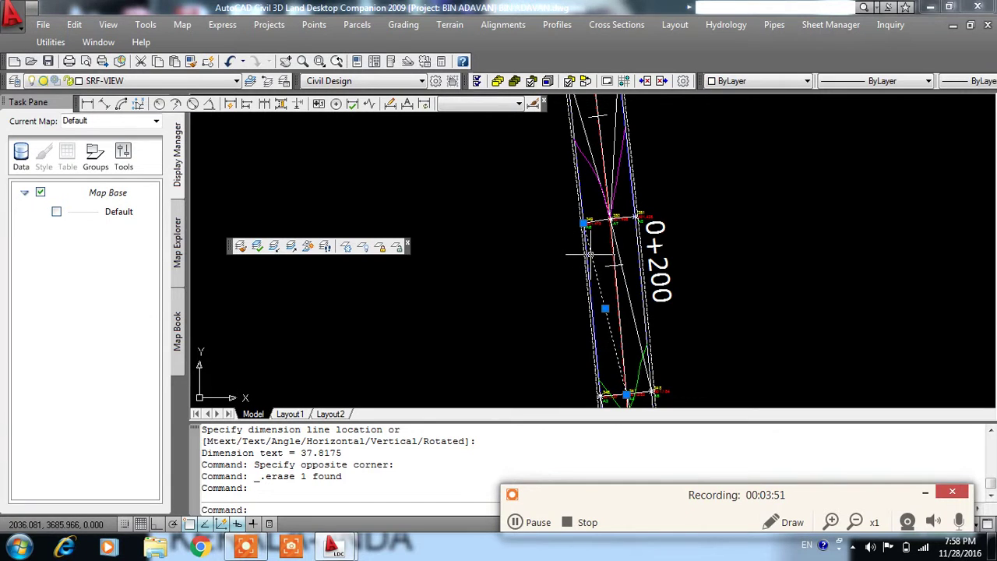
left_click(113, 81)
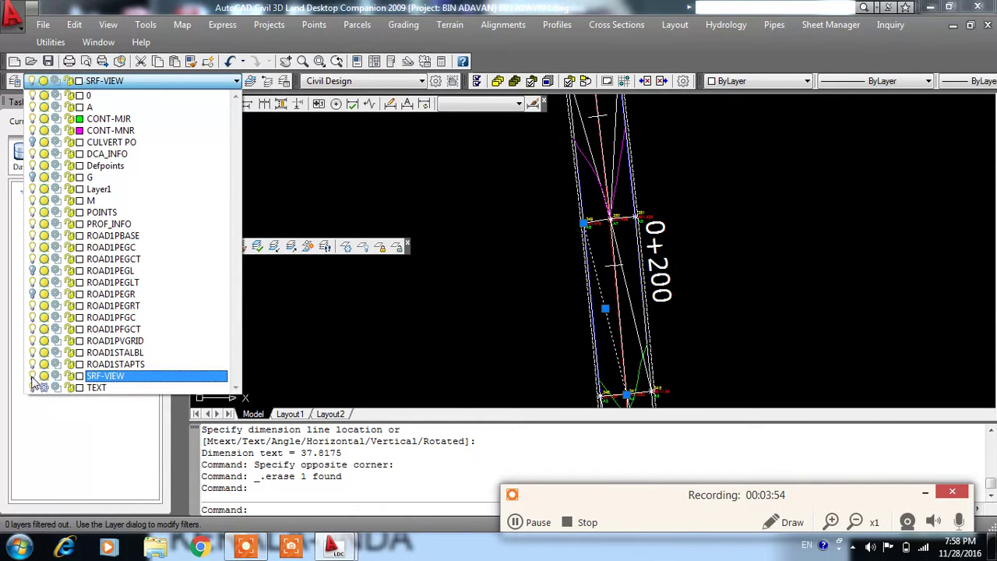
left_click(32, 376)
left_click(459, 323)
left_click(563, 306)
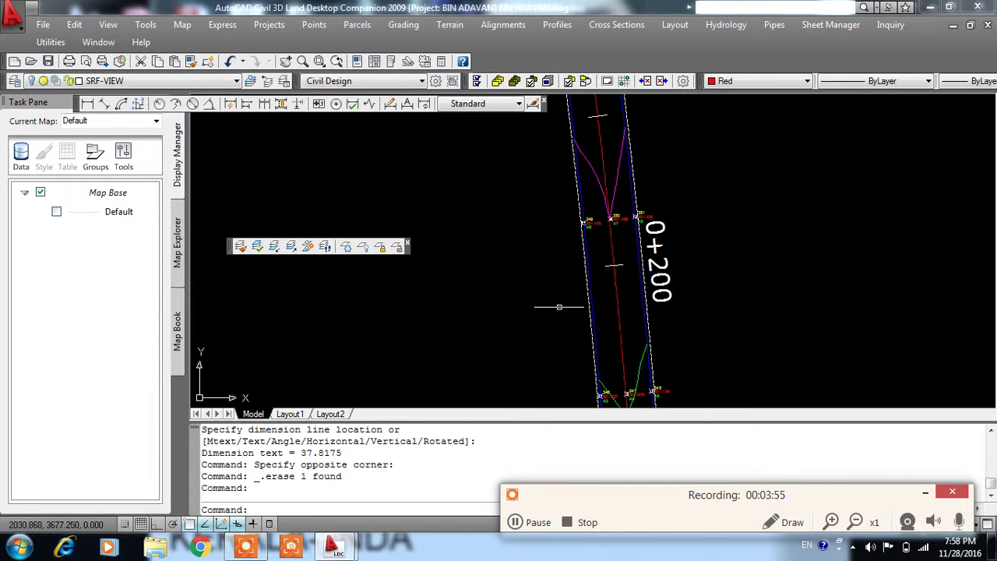
Measure the 4.250 distance from the road centreline to the road edge with DI.
scroll(559, 307, "down", 2)
scroll(543, 258, "up", 3)
type("DI")
key("Return")
scroll(538, 265, "up", 2)
left_click(501, 224)
left_click(568, 212)
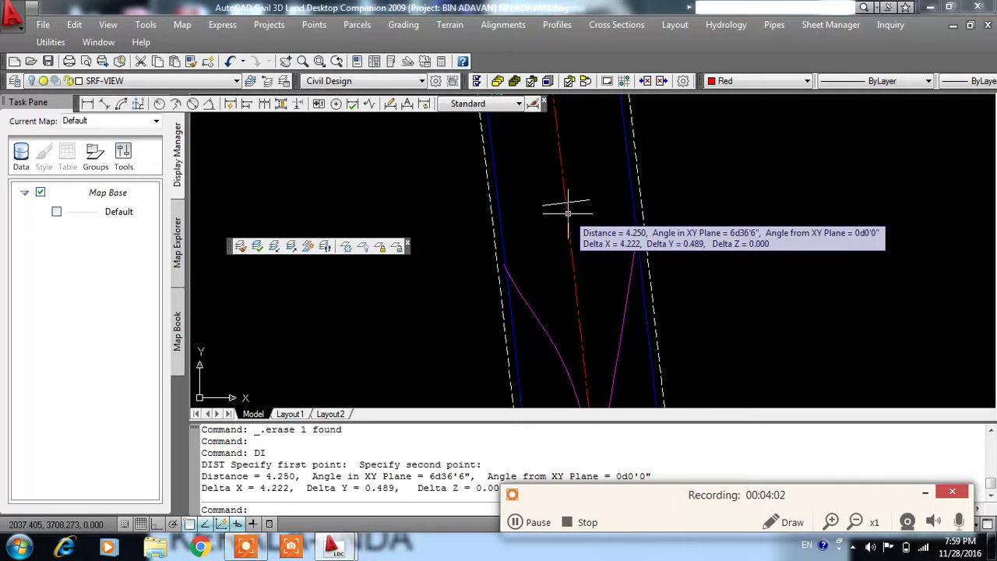
scroll(424, 190, "down", 4)
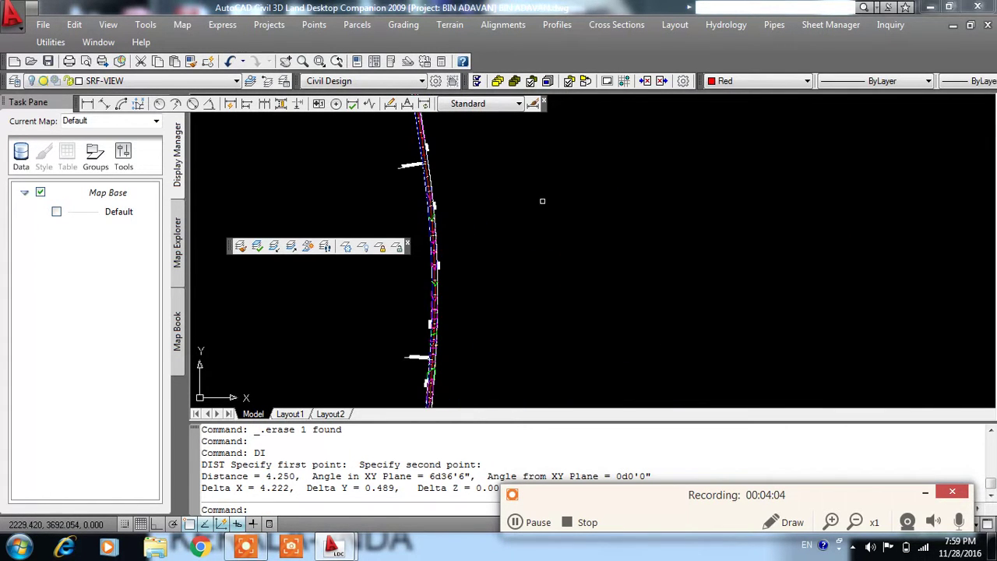
scroll(542, 201, "down", 2)
scroll(542, 201, "up", 3)
middle_click_drag(691, 289, 574, 321)
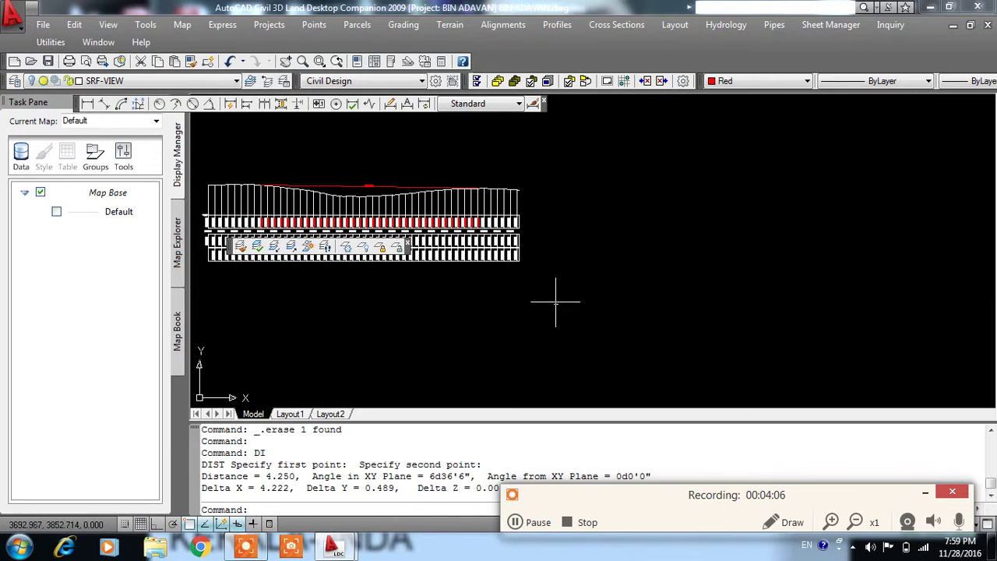
left_click(47, 61)
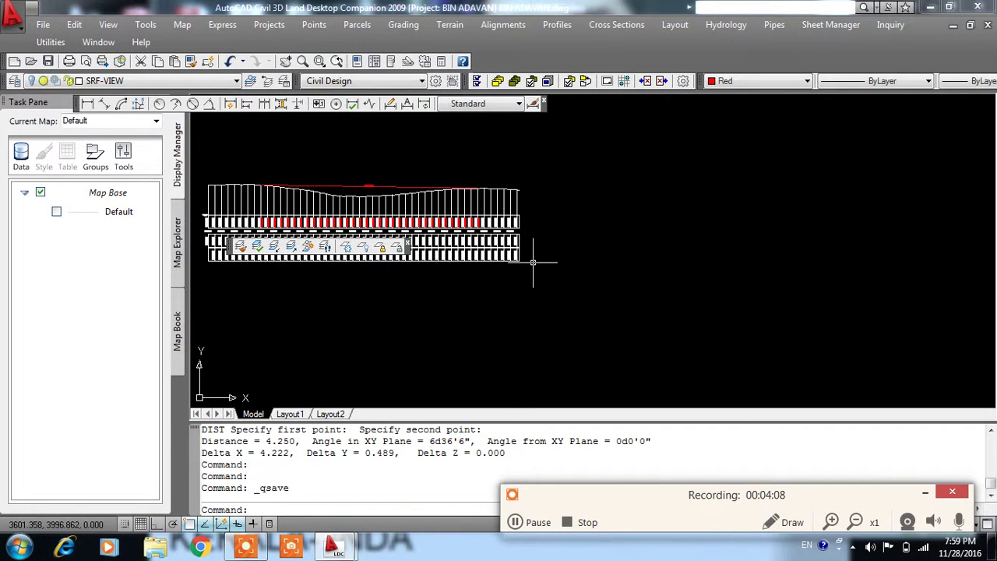
type("L")
key("Return")
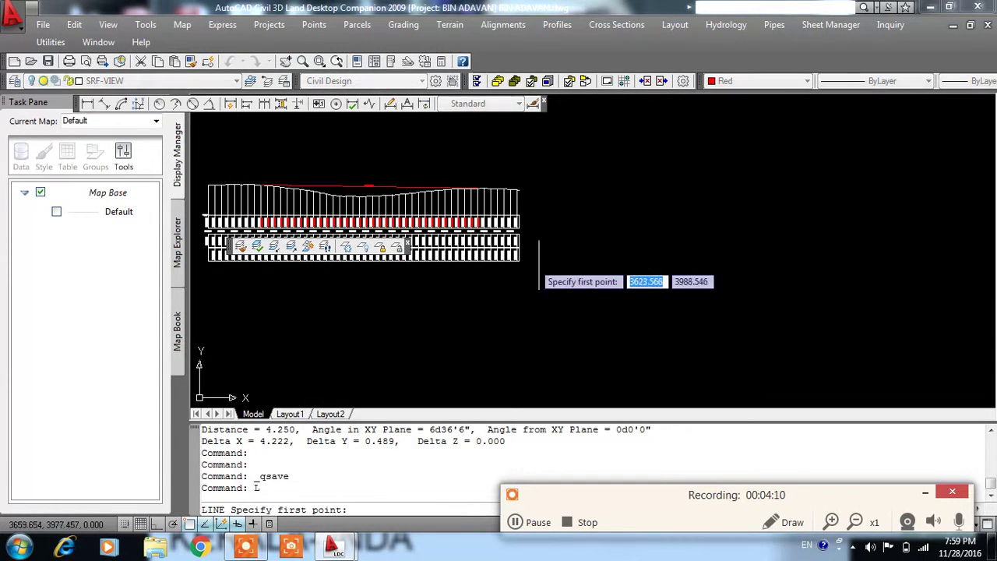
key("Escape")
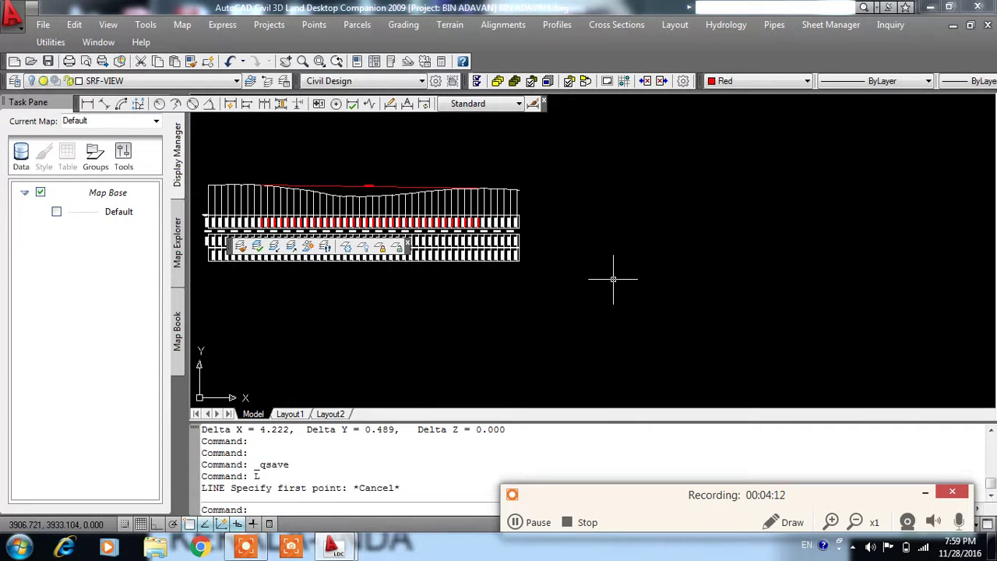
type("P")
key("Escape")
left_click(612, 266)
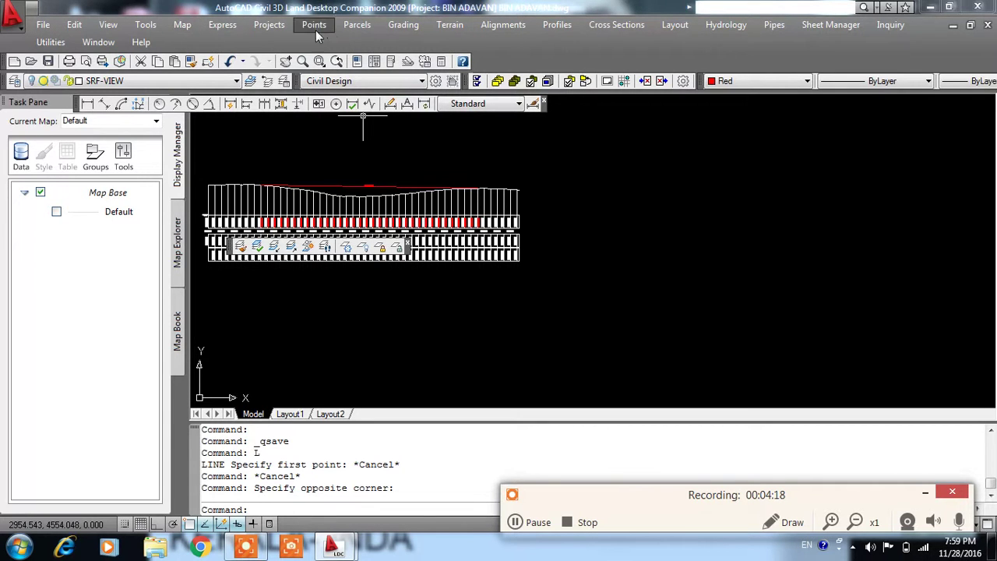
left_click(269, 24)
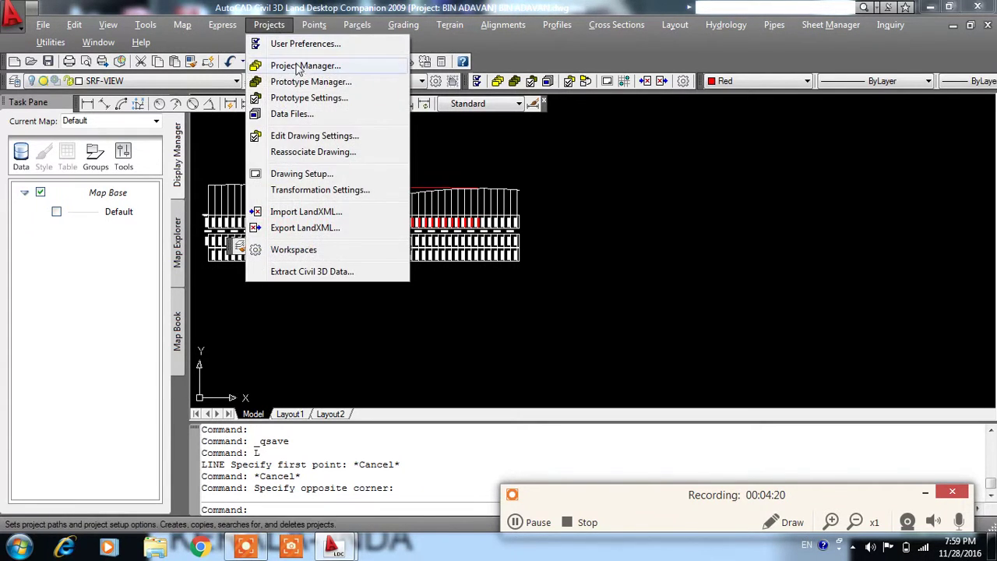
left_click(305, 65)
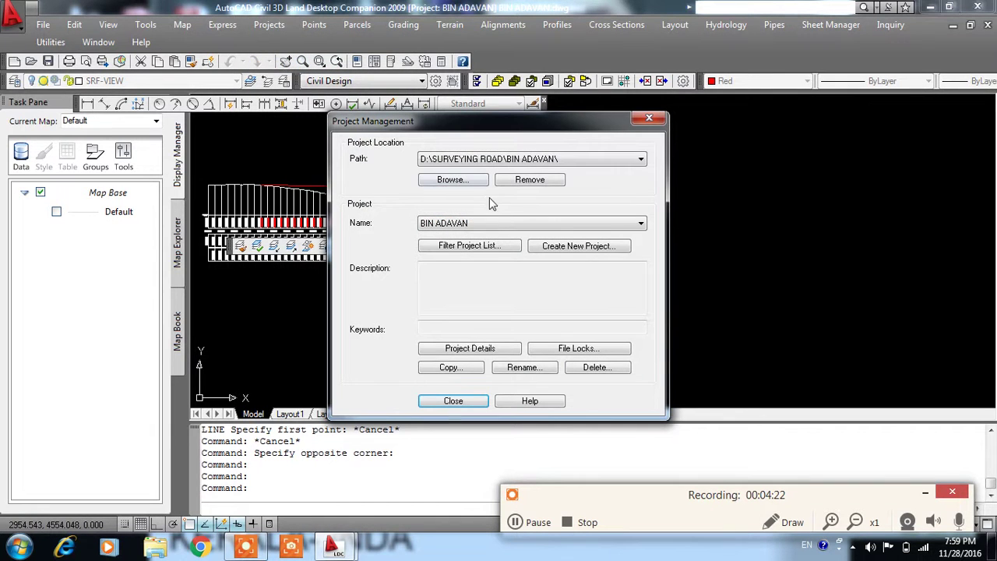
left_click(649, 120)
left_click(269, 25)
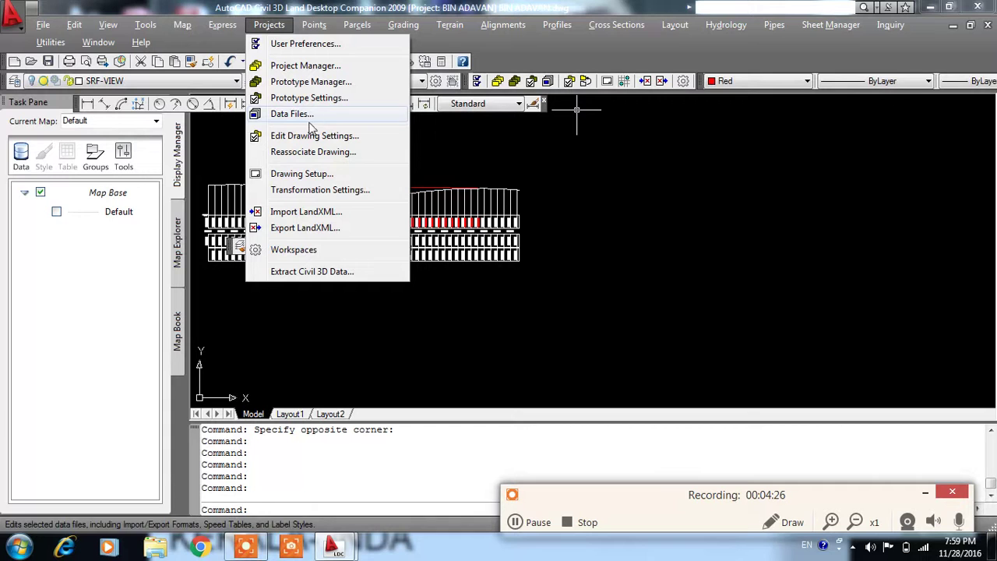
left_click(312, 175)
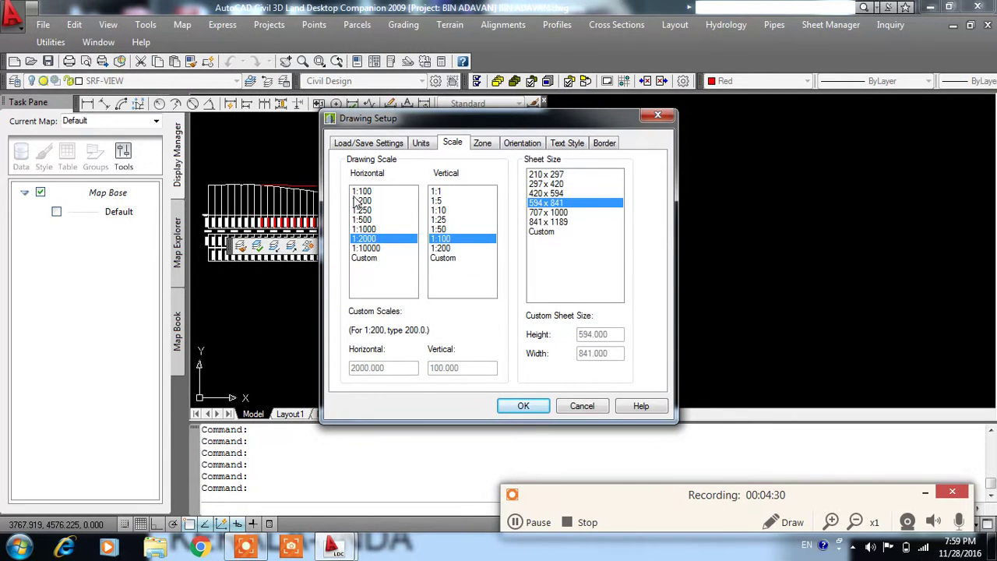
left_click(520, 406)
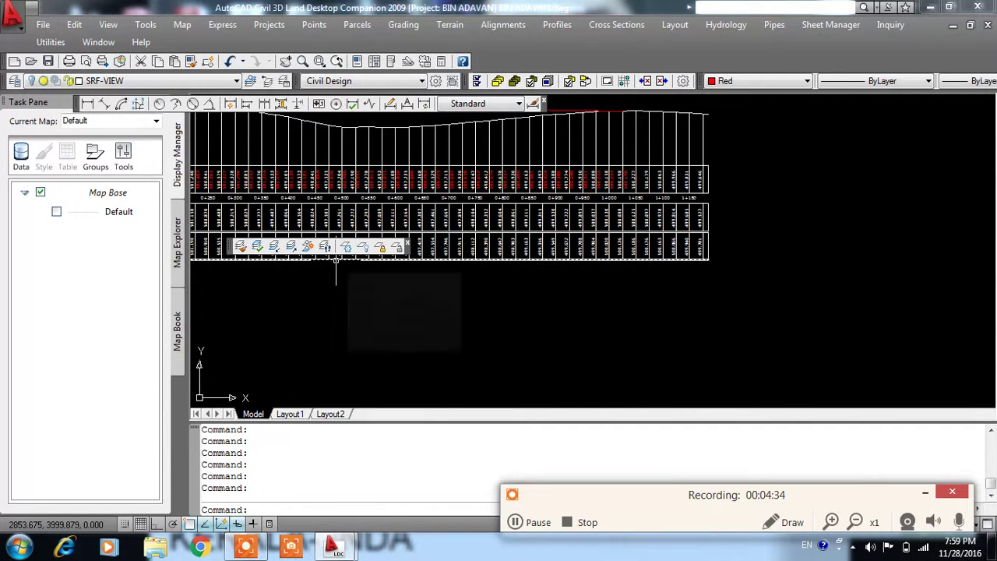
Draw a 100-unit horizontal line with Ortho on, then bring up the Layer dropdown.
type("l")
key("Return")
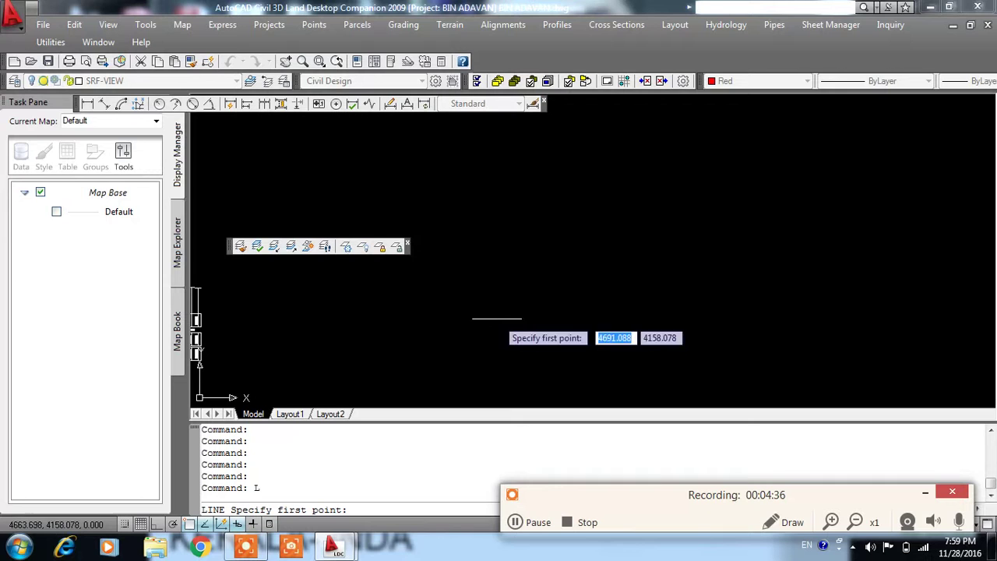
left_click(475, 318)
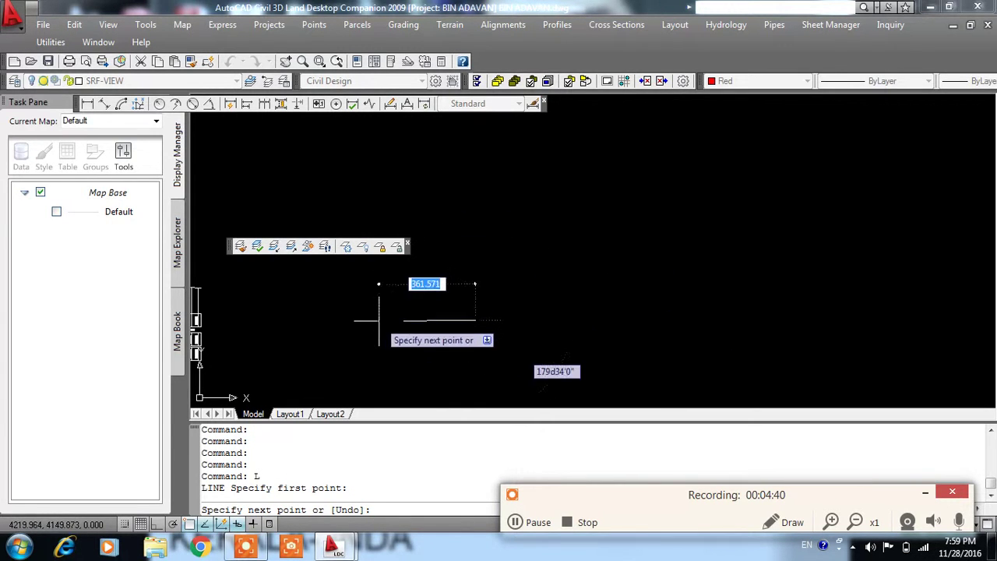
scroll(620, 255, "down", 3)
scroll(623, 257, "up", 3)
scroll(574, 249, "up", 2)
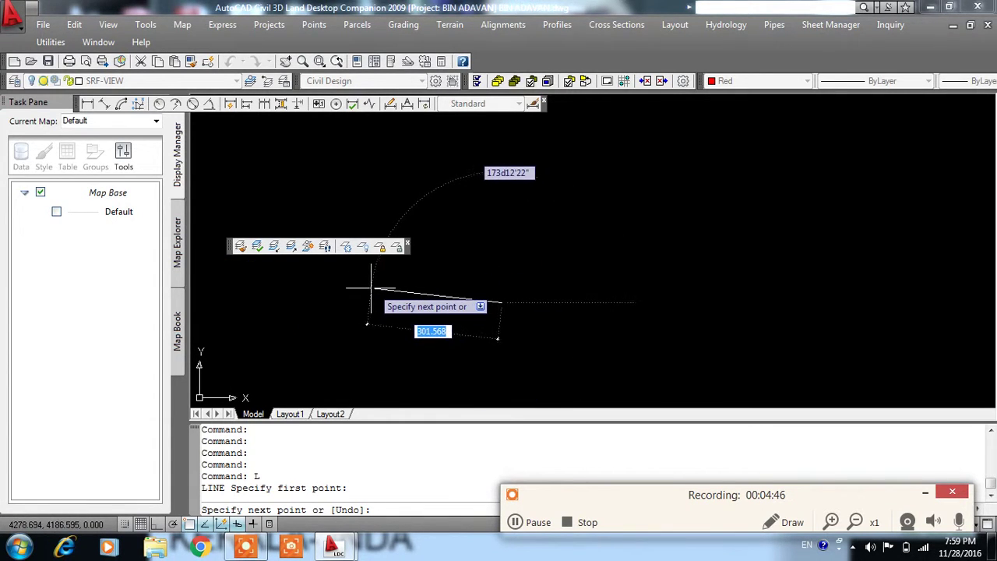
left_click(158, 524)
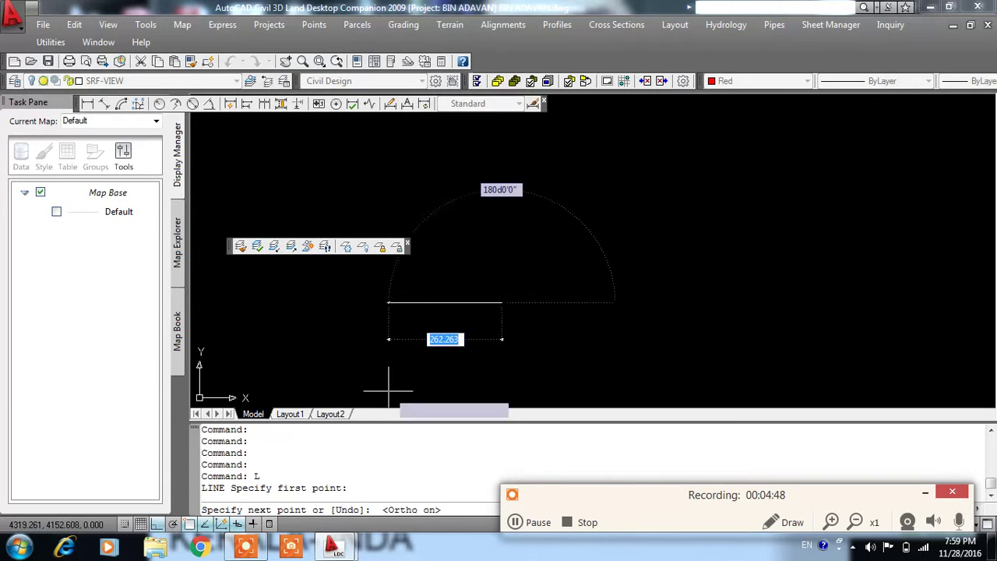
type("100")
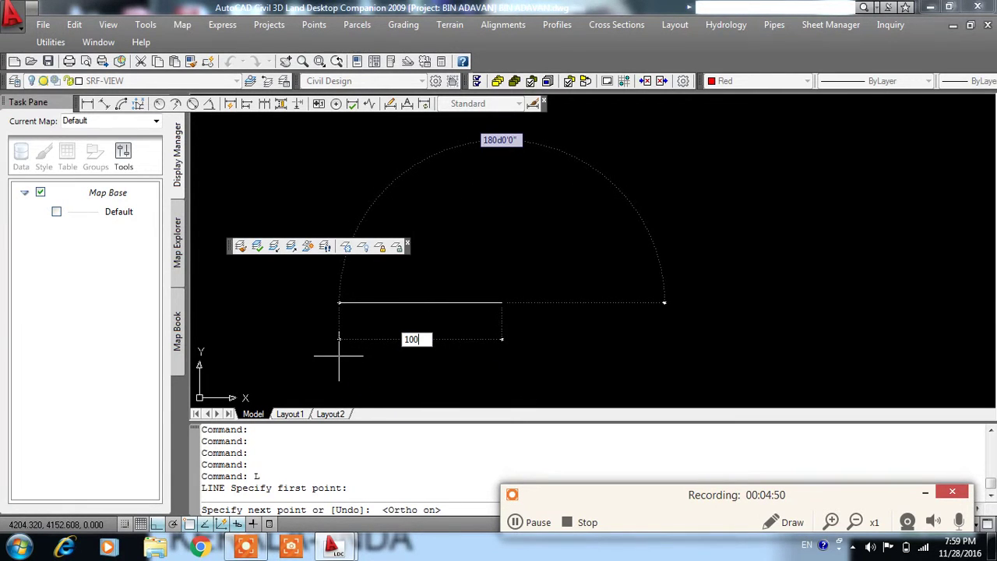
key("Return")
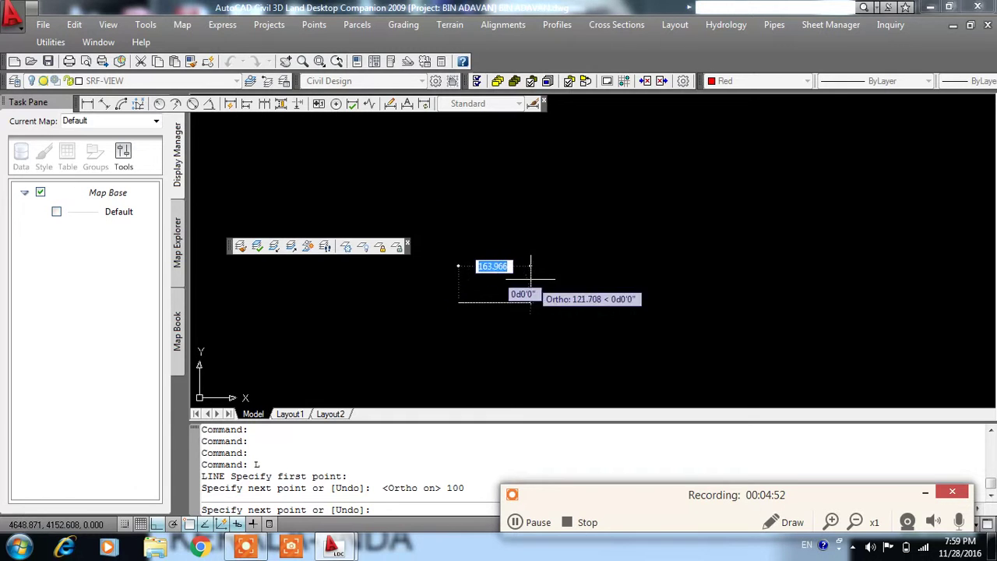
key("Escape")
key("Escape")
left_click(135, 80)
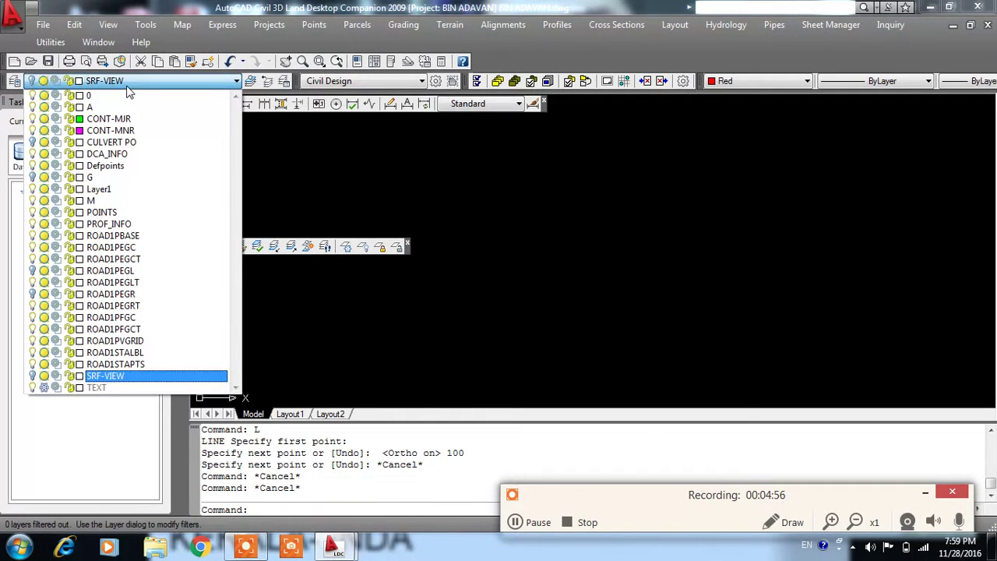
On layer 0, draw a line 100 units left, 1.5 down, and close it.
left_click(102, 96)
key("Return")
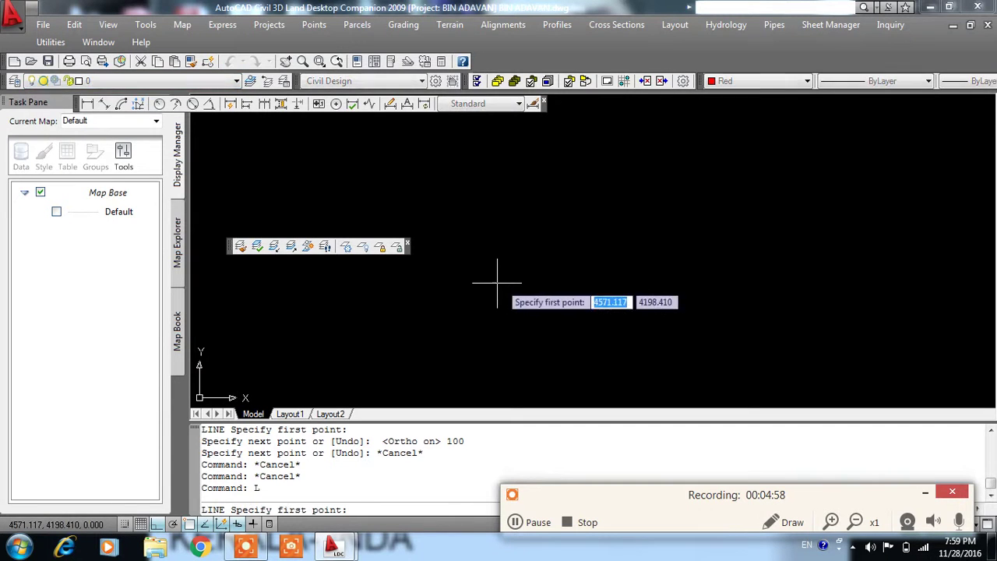
left_click(662, 257)
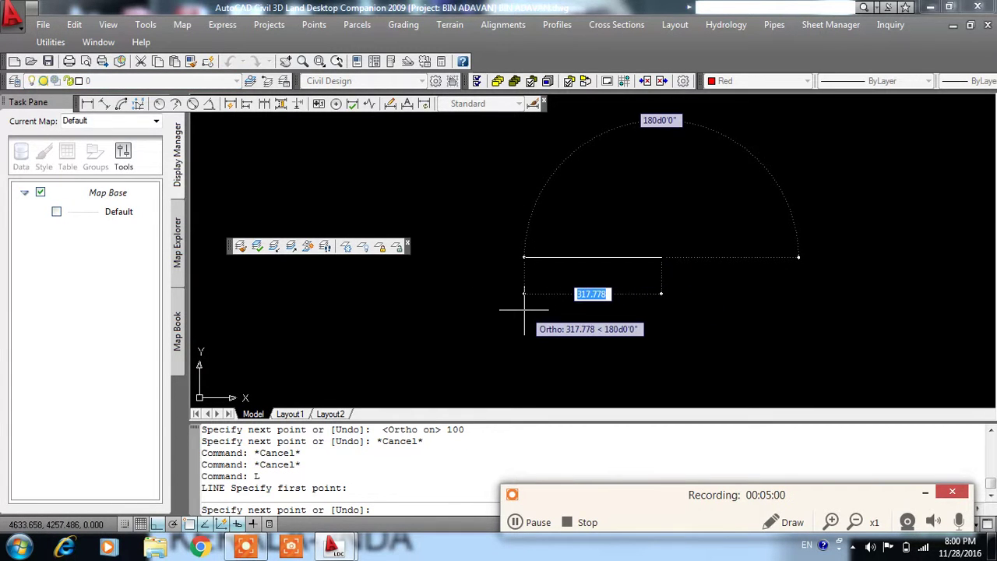
type("100")
key("Return")
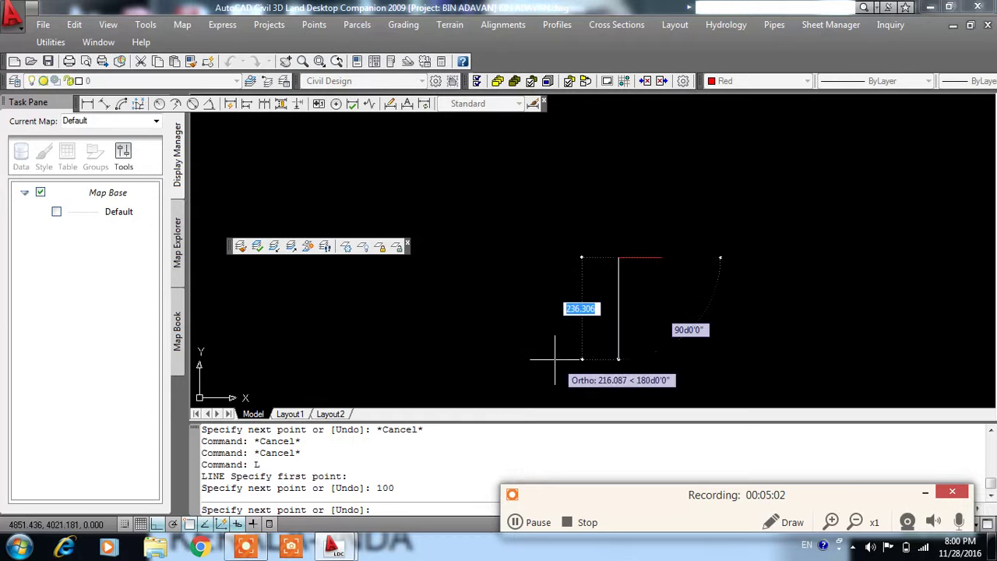
scroll(583, 194, "up", 5)
scroll(557, 197, "up", 3)
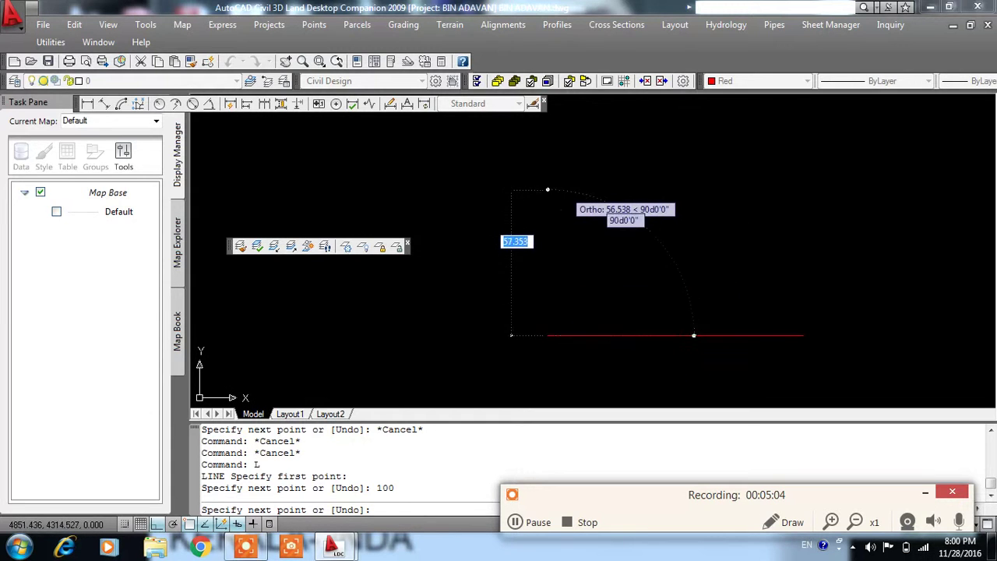
scroll(557, 189, "up", 2)
type("1")
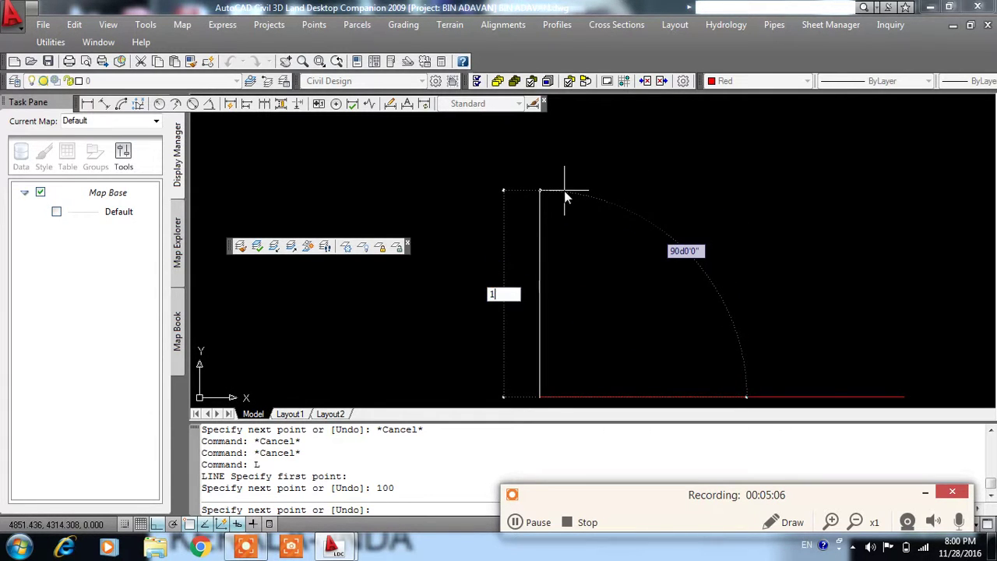
key("Return")
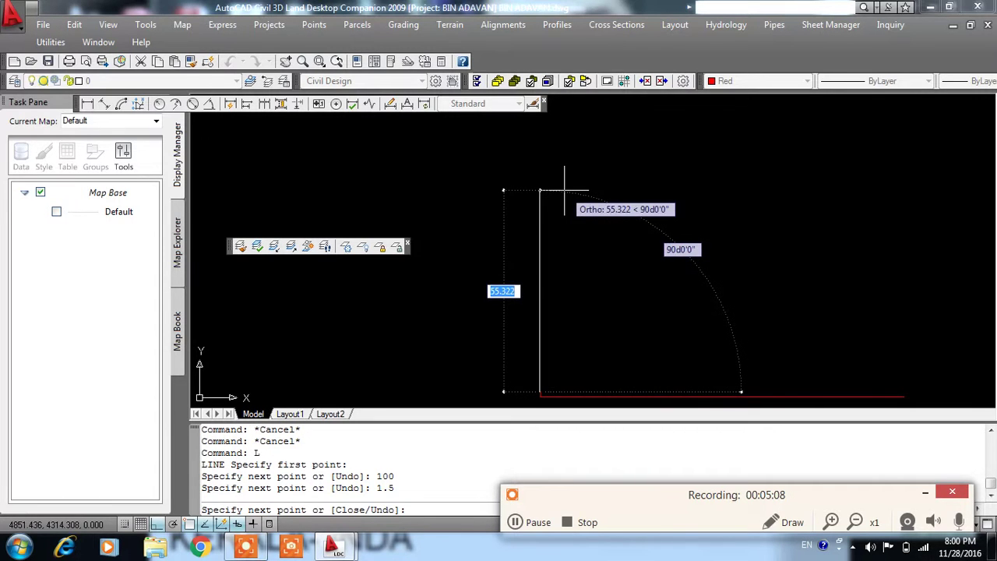
type("c")
key("Return")
Erase the two short segments at the red line's end.
middle_click_drag(615, 239, 597, 187)
scroll(522, 345, "up", 2)
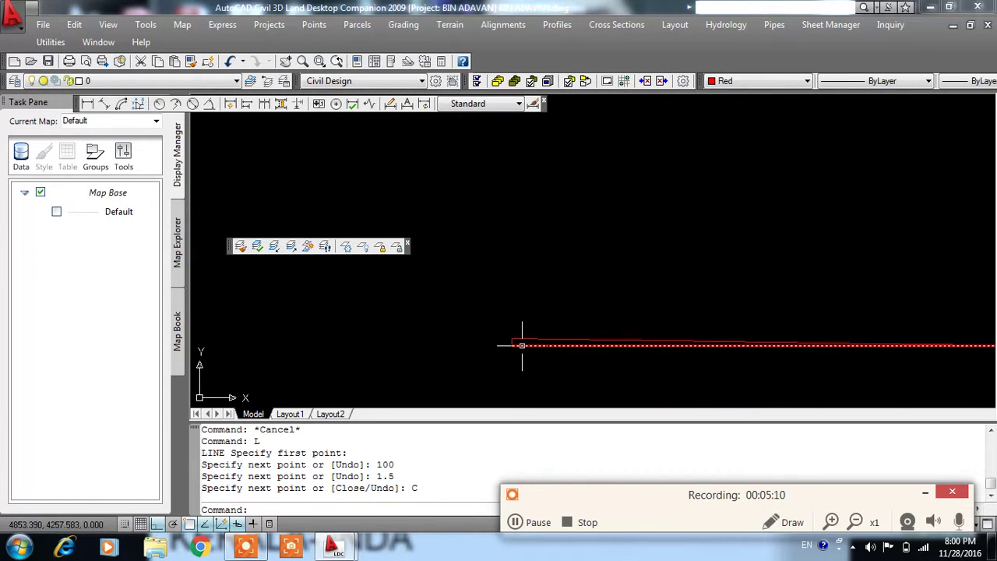
left_click(522, 345)
scroll(515, 347, "up", 3)
left_click(485, 303)
left_click(534, 360)
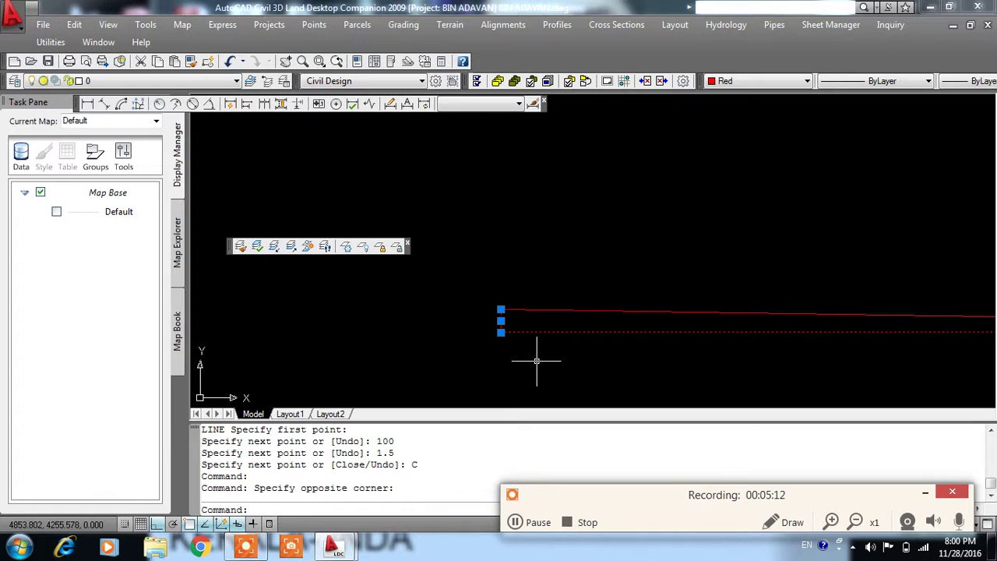
key("Delete")
Draw a short vertical line dropping from the red line's right endpoint.
scroll(440, 304, "down", 5)
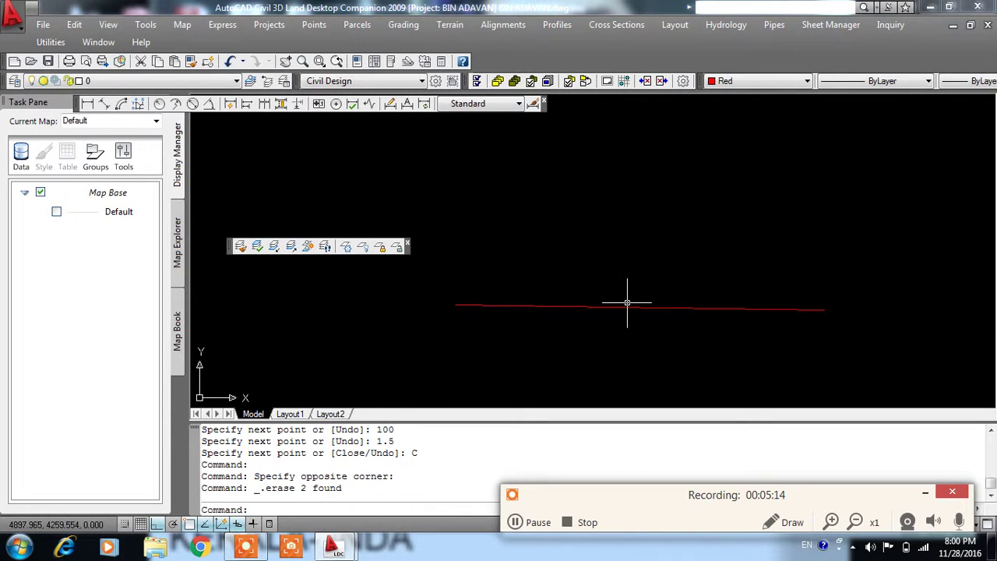
type("L")
key("Return")
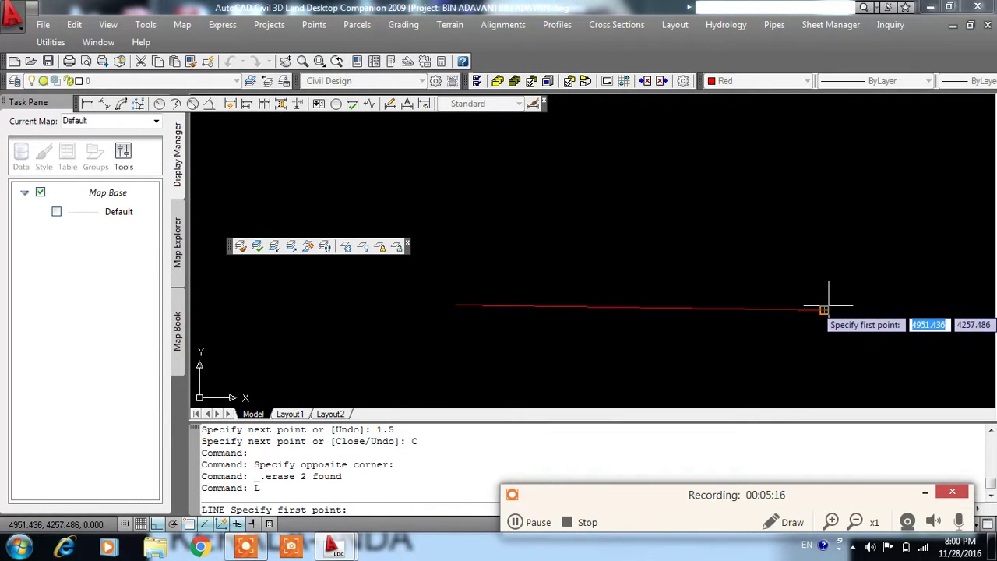
left_click(824, 311)
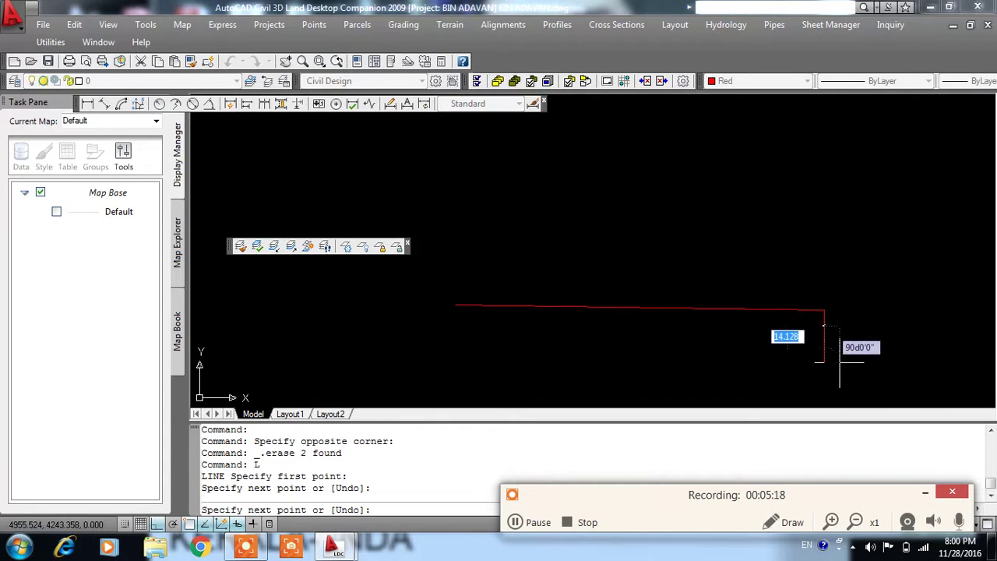
key("Escape")
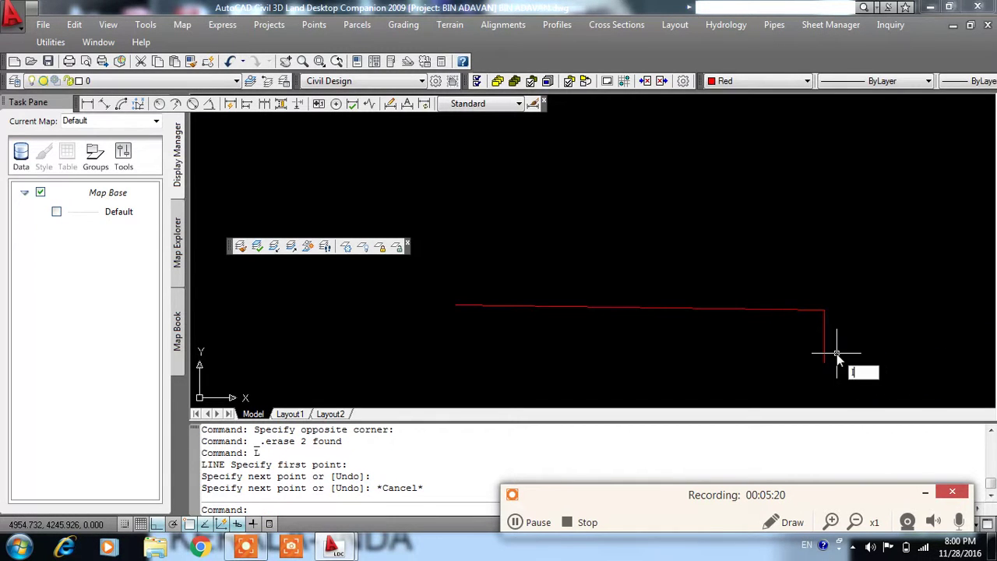
key("Escape")
key("Return")
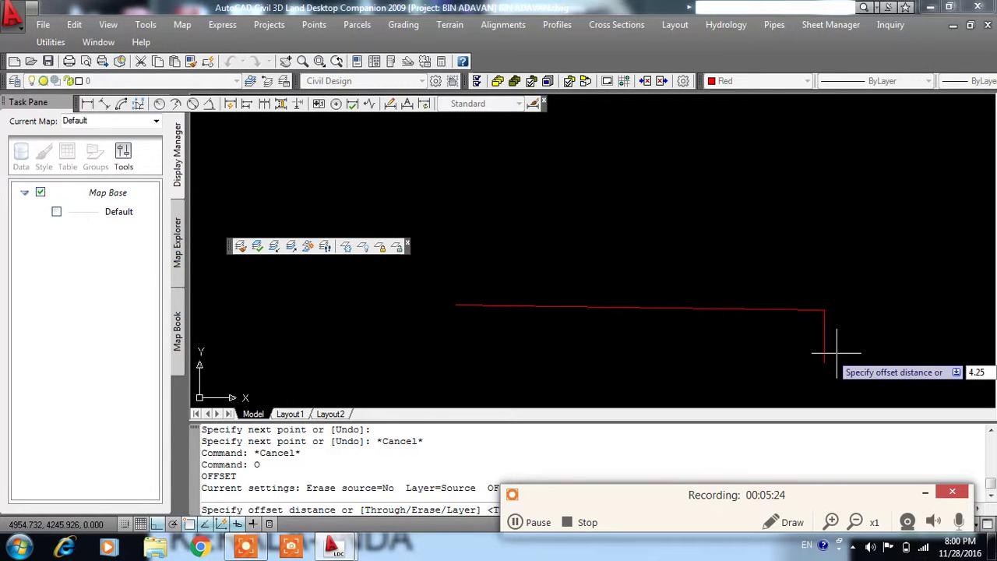
Offset the vertical red line by 4.25.
key("Return")
scroll(837, 355, "up", 2)
left_click(815, 327)
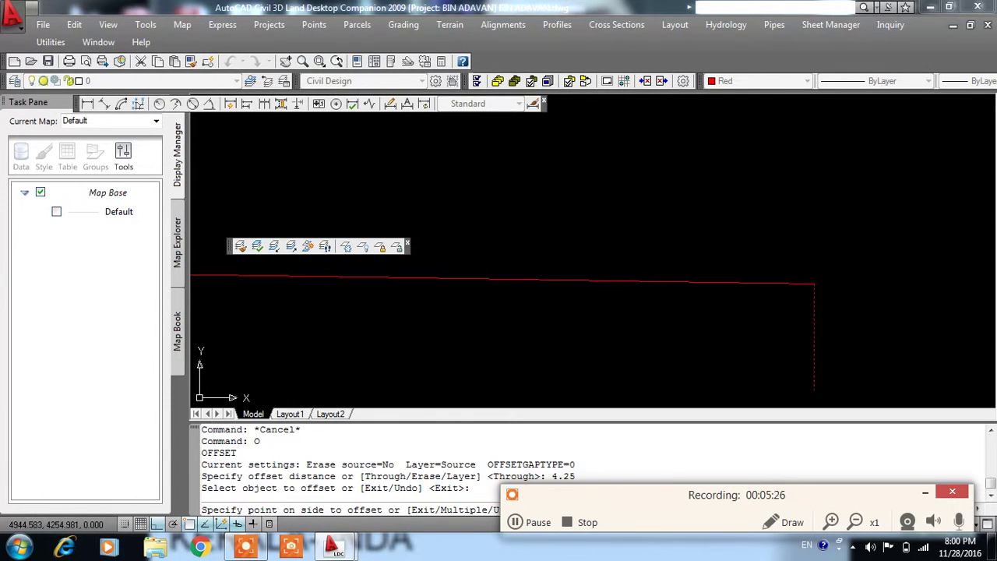
left_click(764, 263)
right_click(764, 262)
left_click(781, 258)
Extend the vertical red lines up to the horizontal line.
scroll(782, 260, "down", 2)
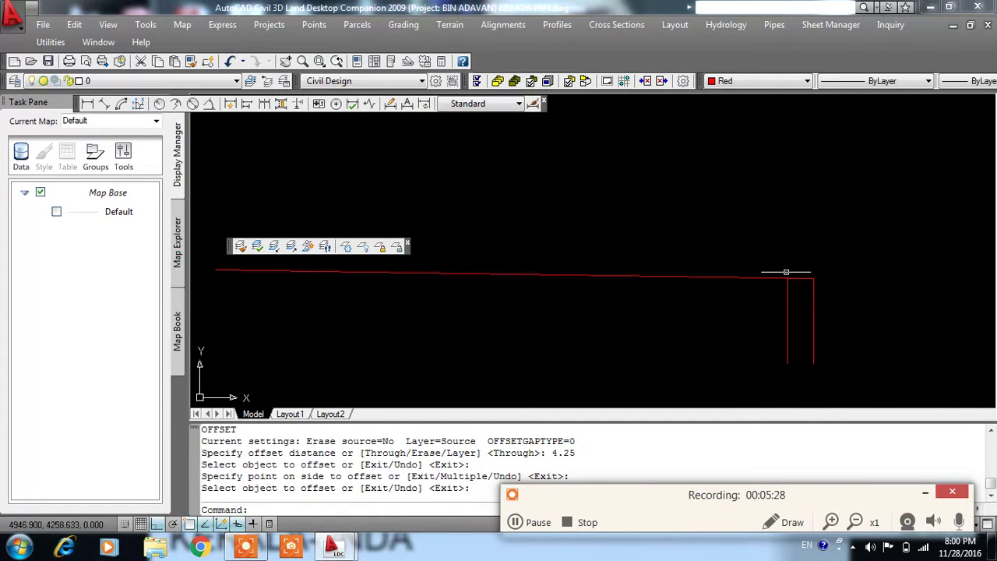
scroll(791, 280, "down", 1)
scroll(788, 285, "up", 2)
scroll(768, 285, "up", 1)
key("Return")
key("Return")
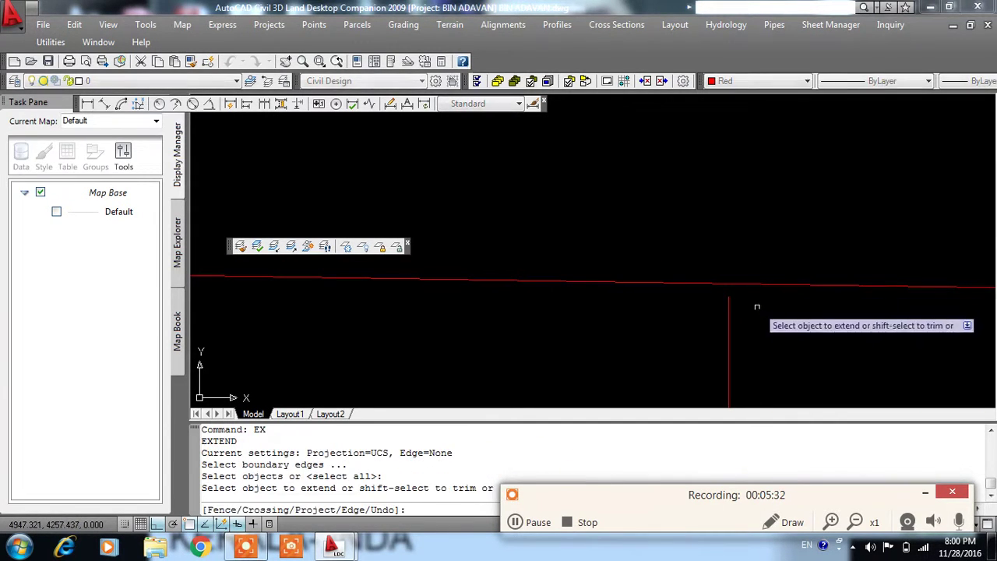
left_click(737, 319)
left_click(717, 314)
key("Escape")
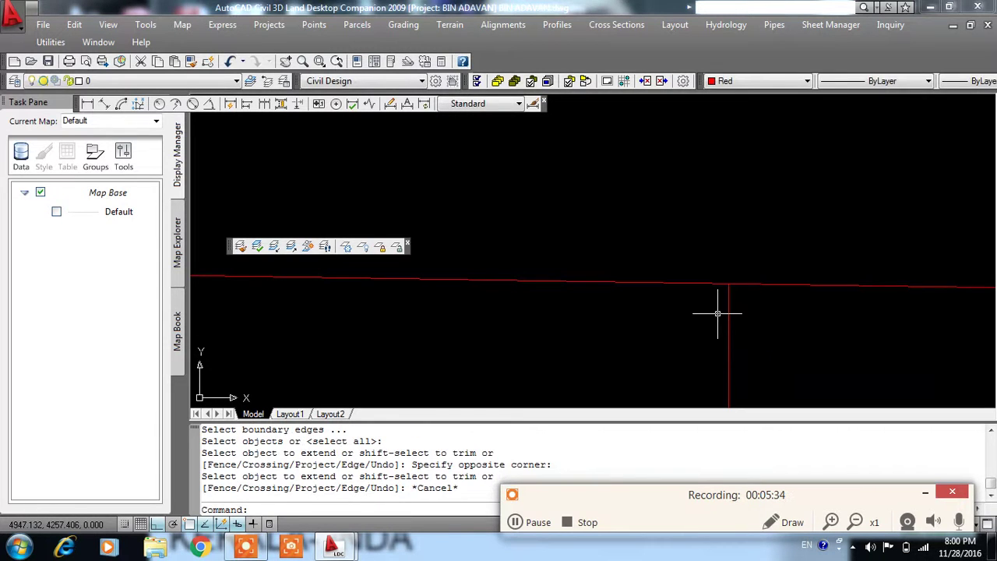
Offset the vertical red line 0.5 units to the left.
type("o")
key("Return")
key("Return")
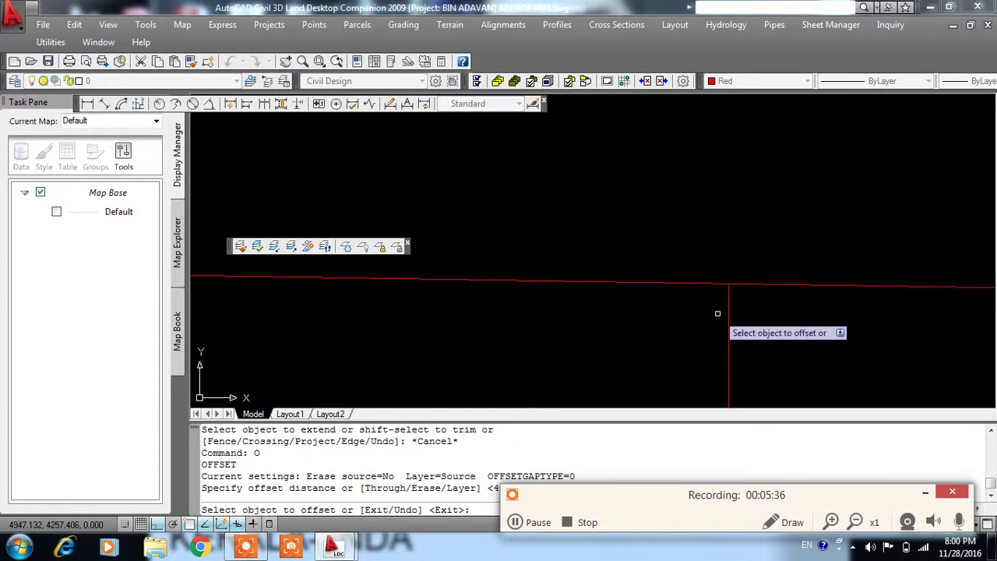
left_click(728, 300)
left_click(660, 298)
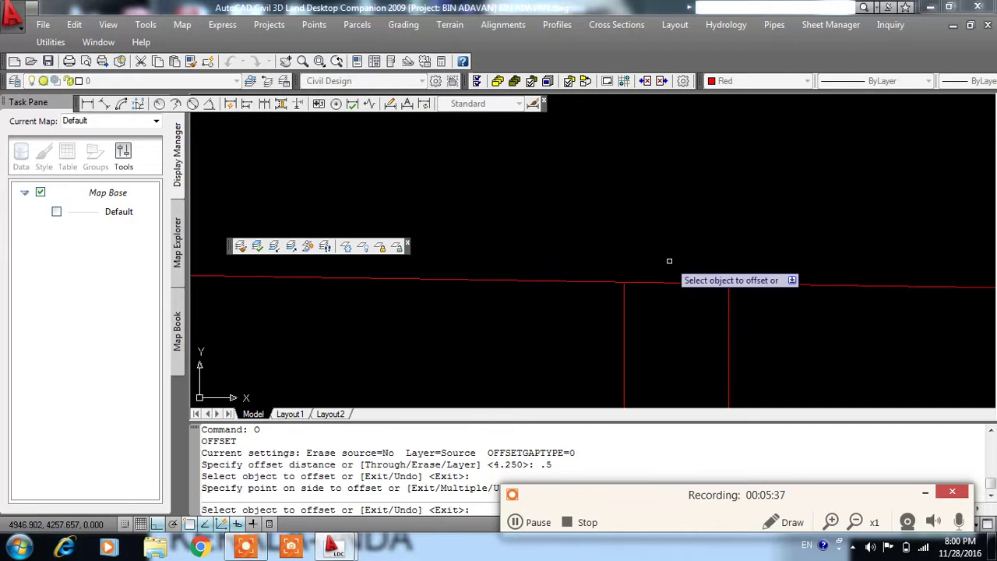
key("Return")
Extend the line ends to all boundary edges with a crossing window.
key("Return")
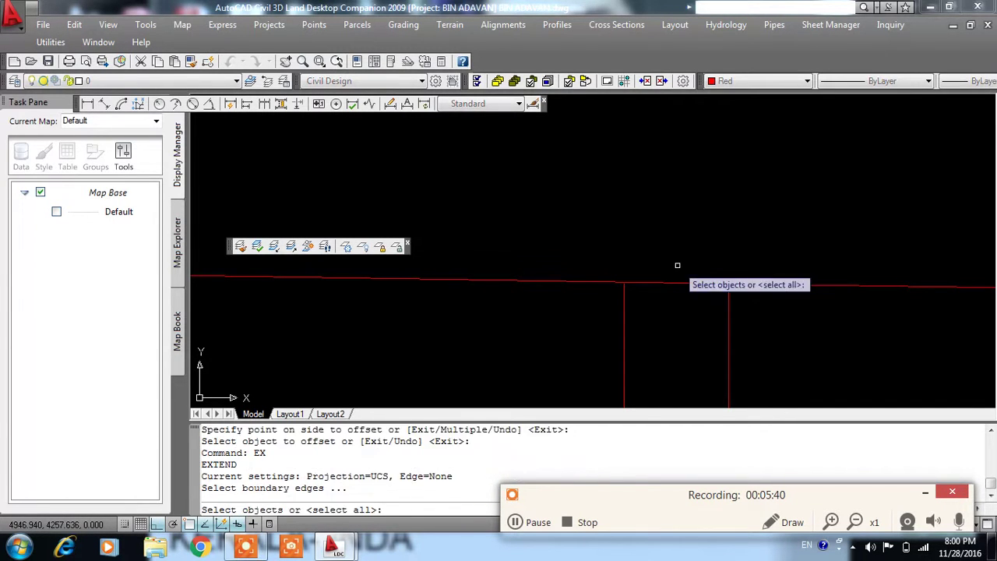
key("Return")
scroll(638, 304, "up", 2)
left_click(637, 300)
left_click(592, 257)
key("Return")
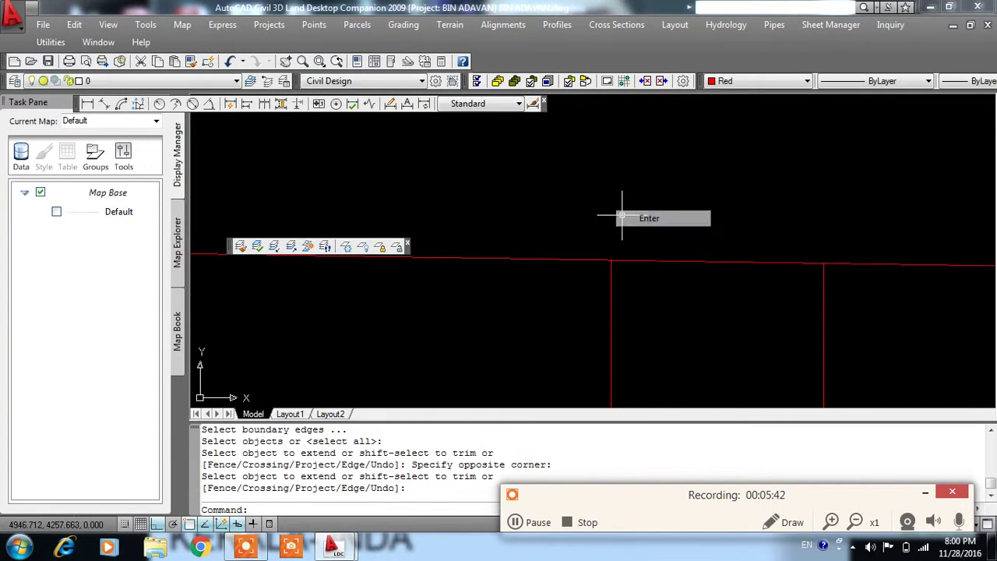
type("TR")
key("Return")
key("Return")
Trim the overhanging red line ends at the intersections with a crossing window.
left_click(574, 221)
left_click(546, 260)
scroll(545, 257, "up", 1)
scroll(812, 234, "up", 2)
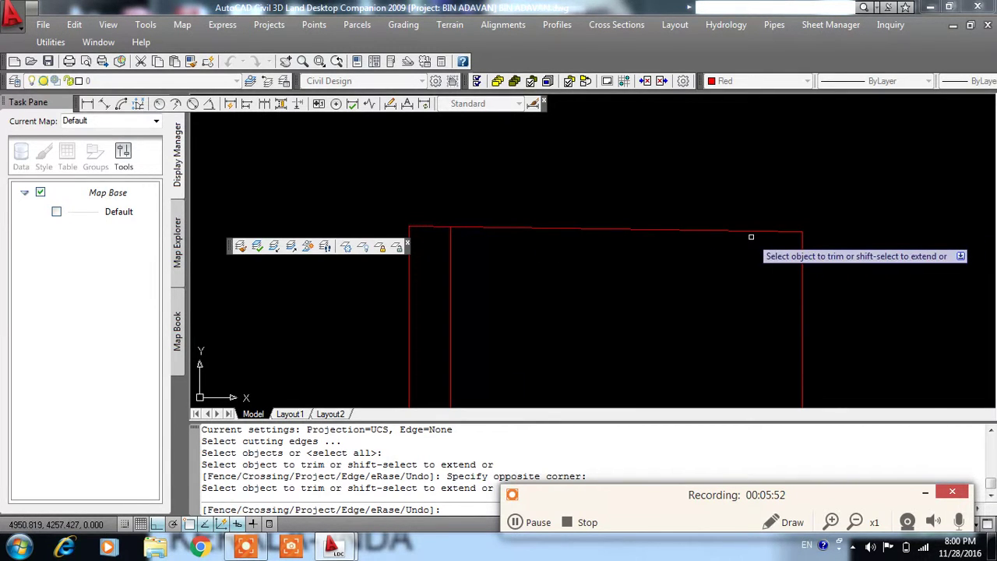
scroll(771, 250, "down", 1)
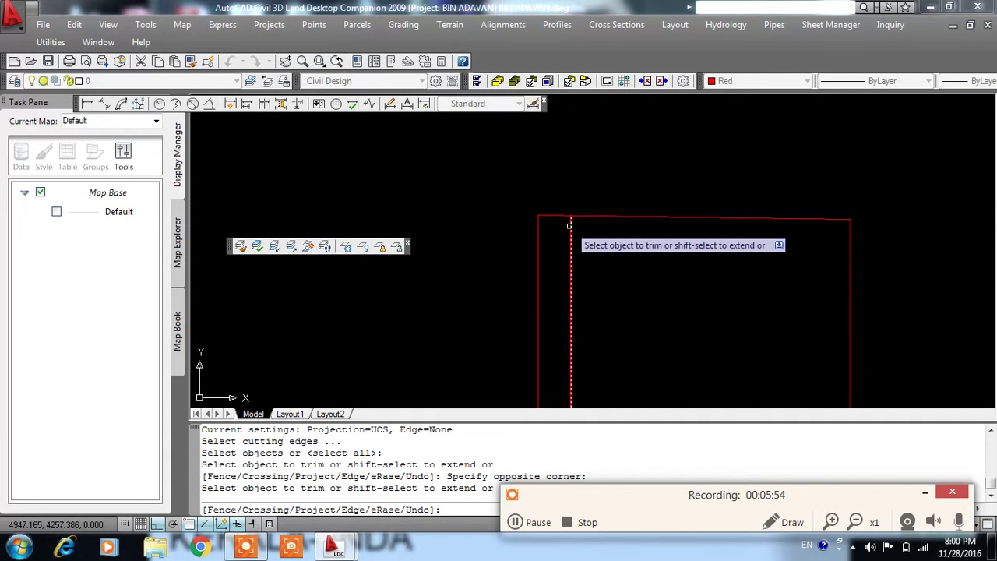
key("Escape")
type("L")
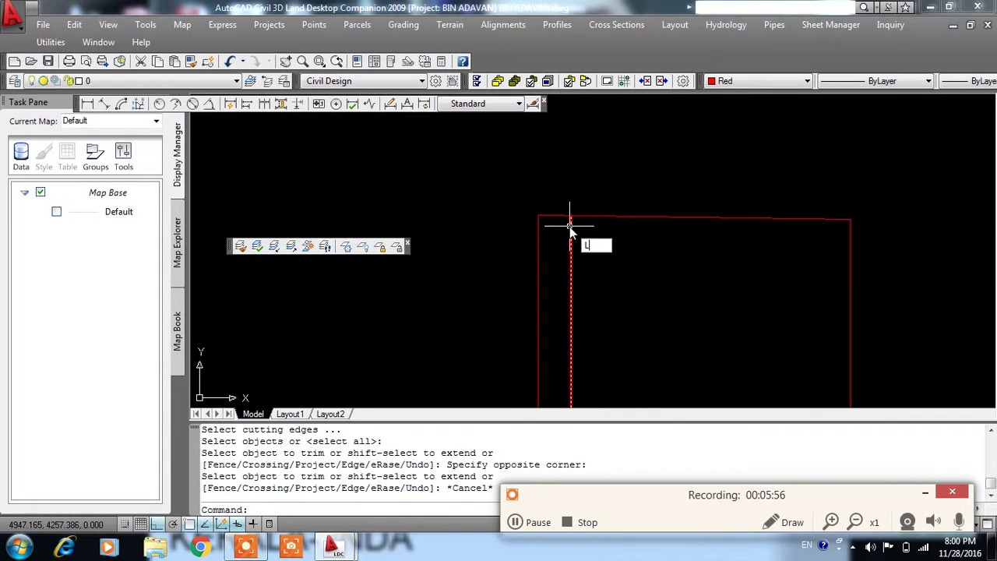
key("Return")
scroll(569, 234, "up", 1)
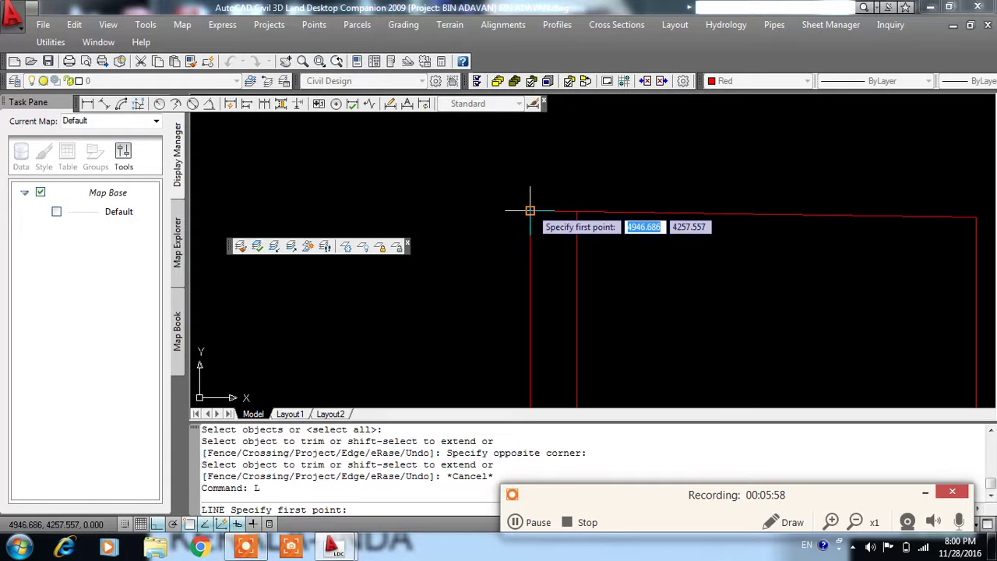
From the top-left corner, draw a line 4 left, 1 down, and close it into a slope.
left_click(566, 202)
scroll(553, 218, "down", 1)
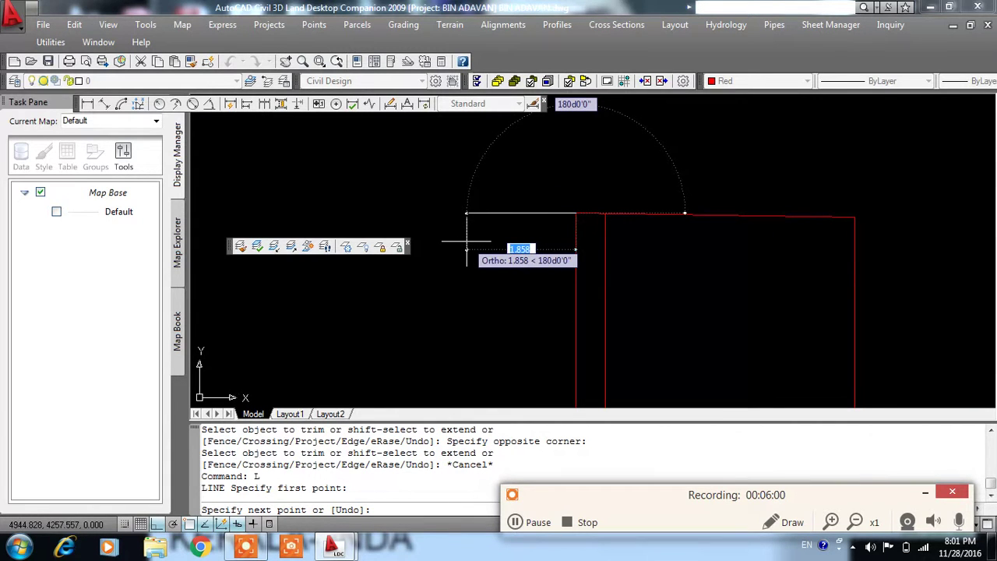
type("4")
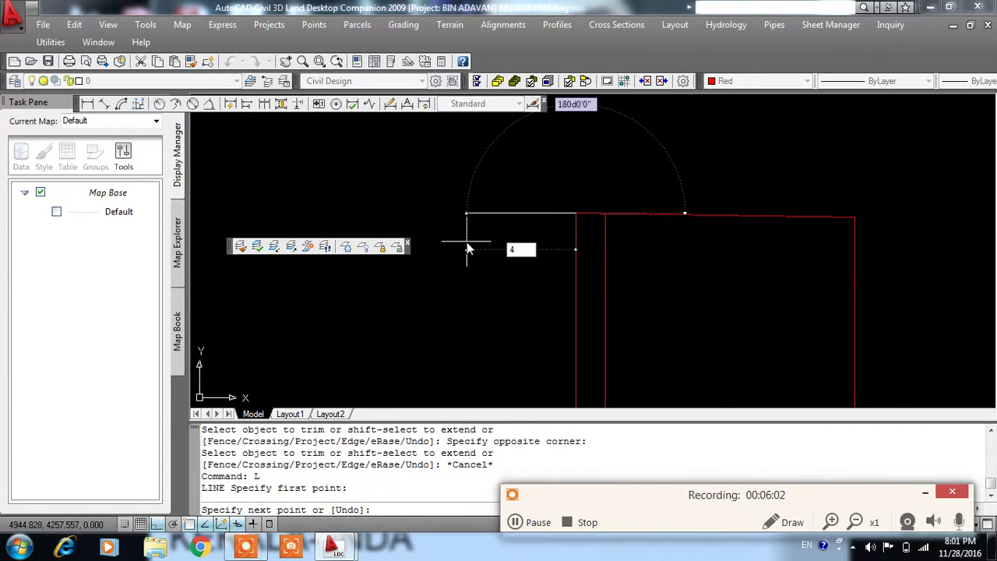
key("Return")
type("1")
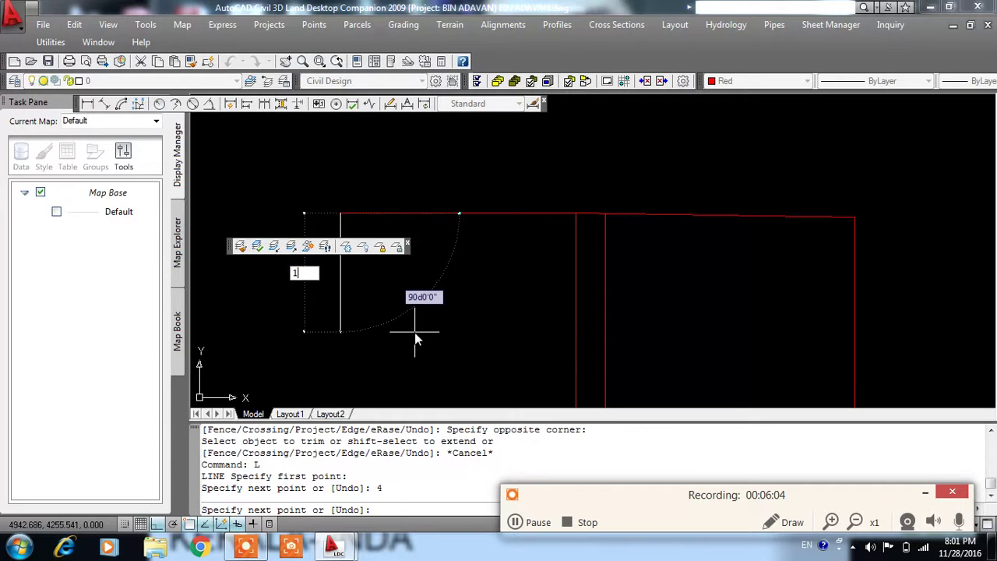
key("Return")
type("c")
key("Return")
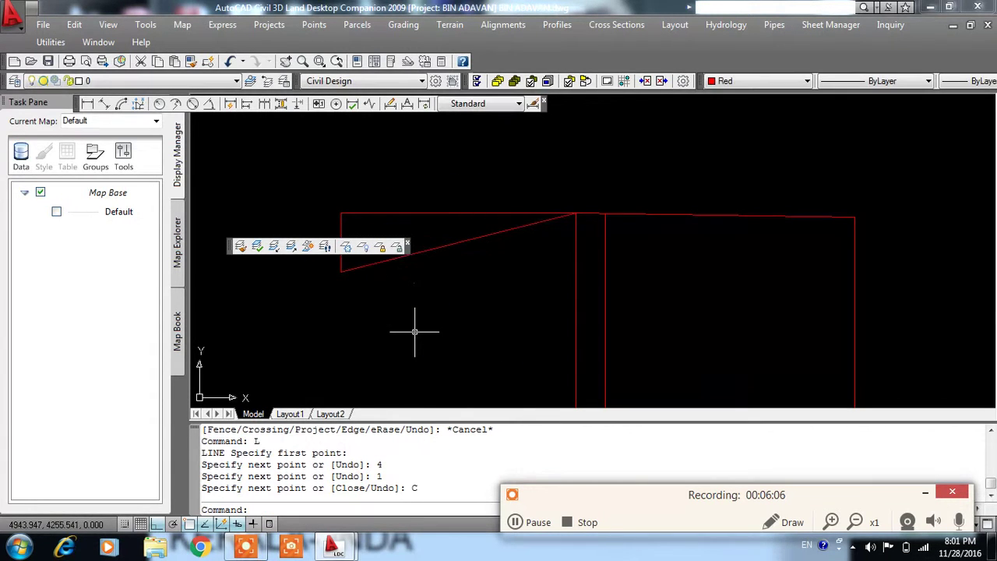
Window-select and erase the top and left helper lines.
left_click_drag(354, 222, 336, 203)
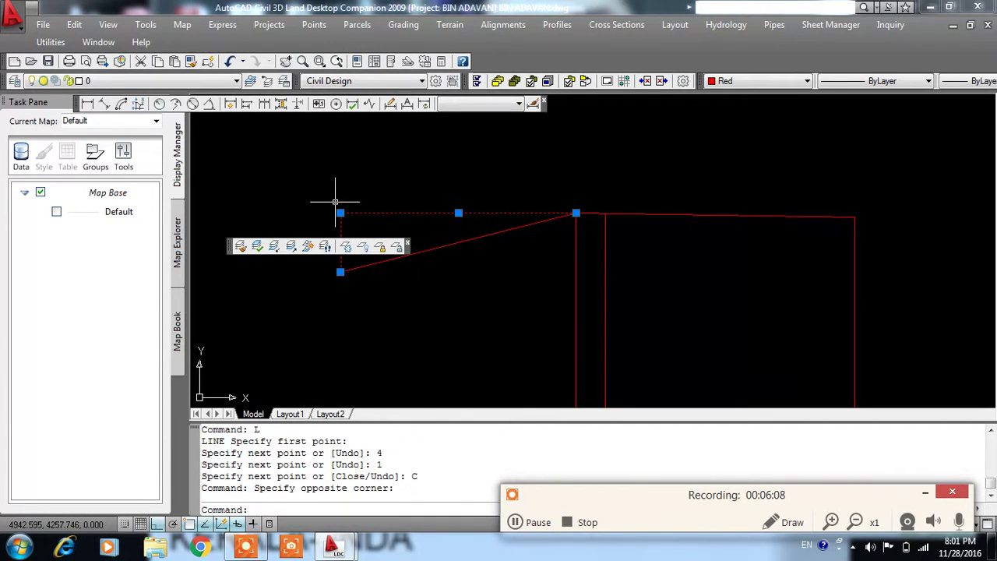
key("Delete")
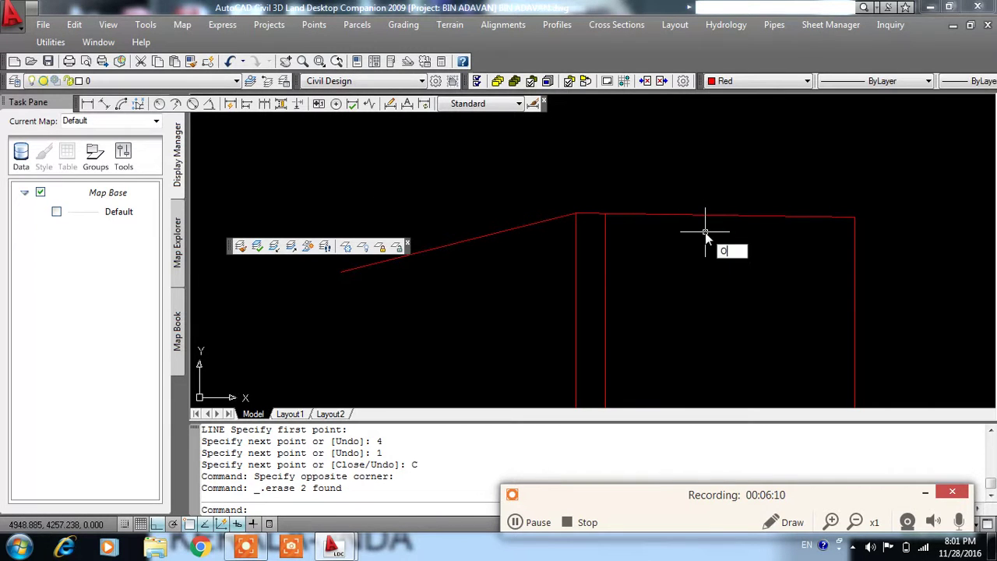
key("Return")
Offset the top red edge 0.05 downward.
type("5")
key("Return")
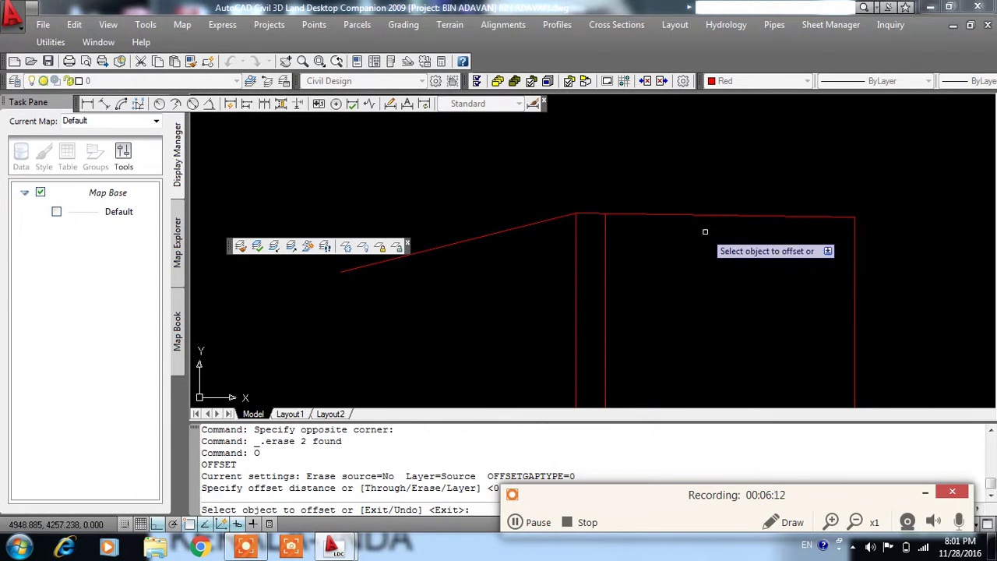
left_click(704, 216)
left_click(668, 271)
right_click(675, 204)
left_click(689, 210)
Make a second offset copy of the top red line 0.3 below it.
type("o")
key("Return")
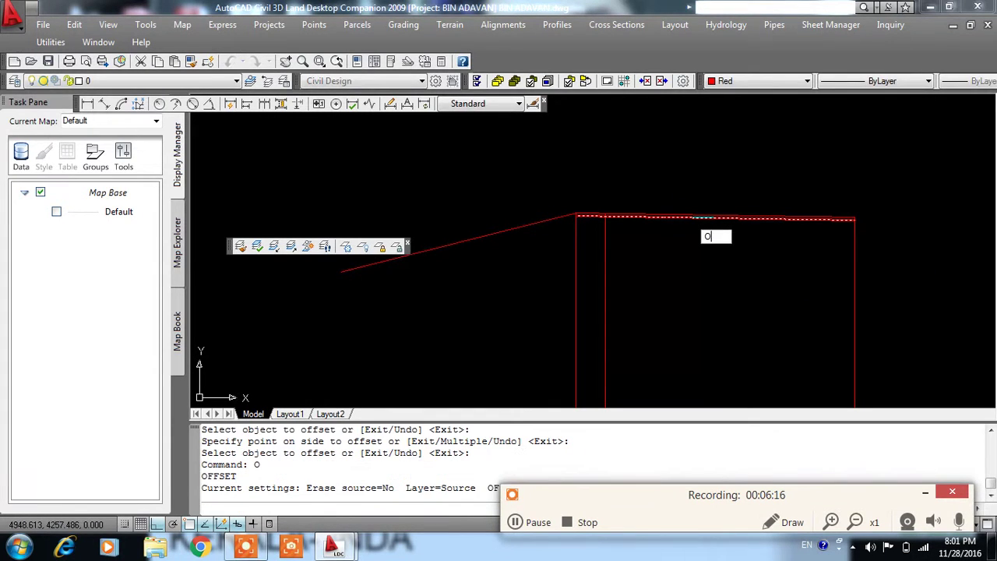
type(".3")
key("Return")
scroll(690, 218, "up", 2)
scroll(685, 214, "up", 1)
left_click(685, 213)
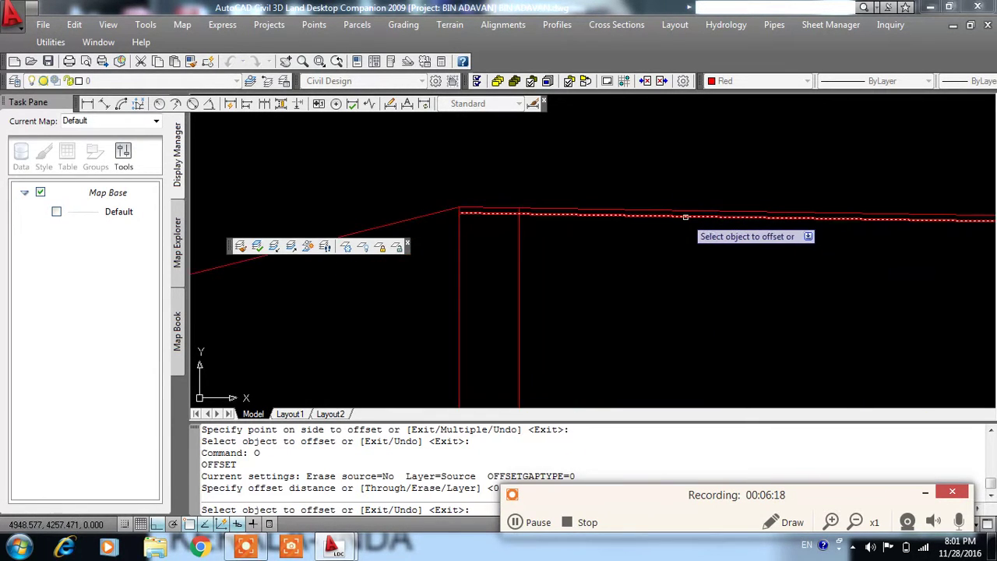
left_click(679, 260)
right_click(666, 171)
left_click(670, 173)
Extend the lower offset line left to meet the slope.
middle_click_drag(565, 264, 645, 253)
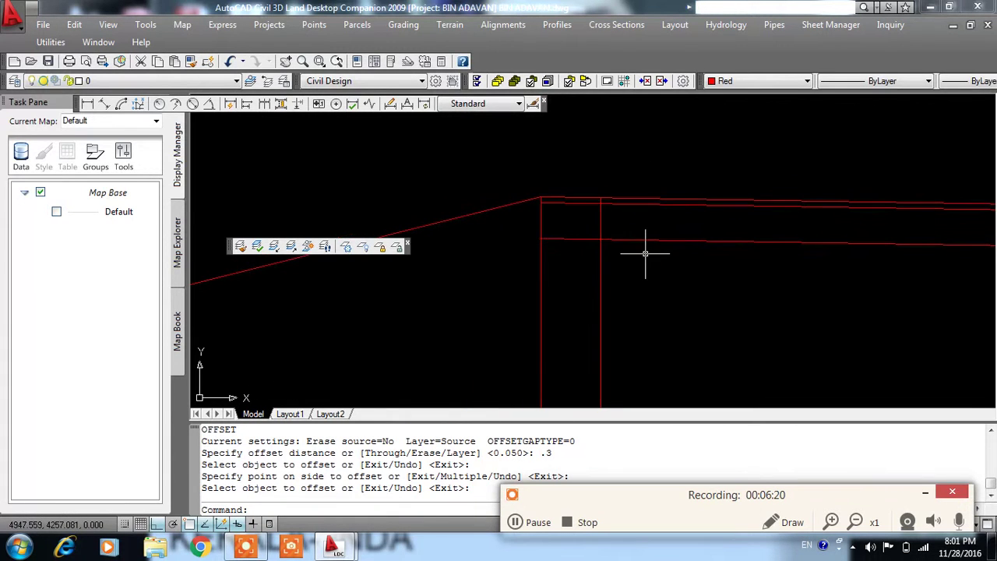
type("EX")
key("Return")
key("Return")
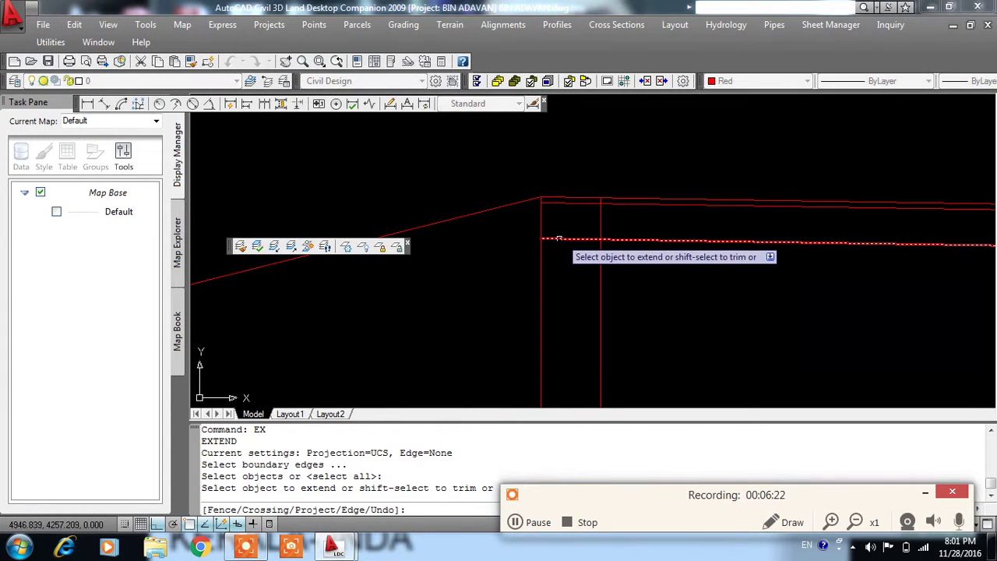
left_click(559, 239)
right_click(584, 162)
left_click(615, 170)
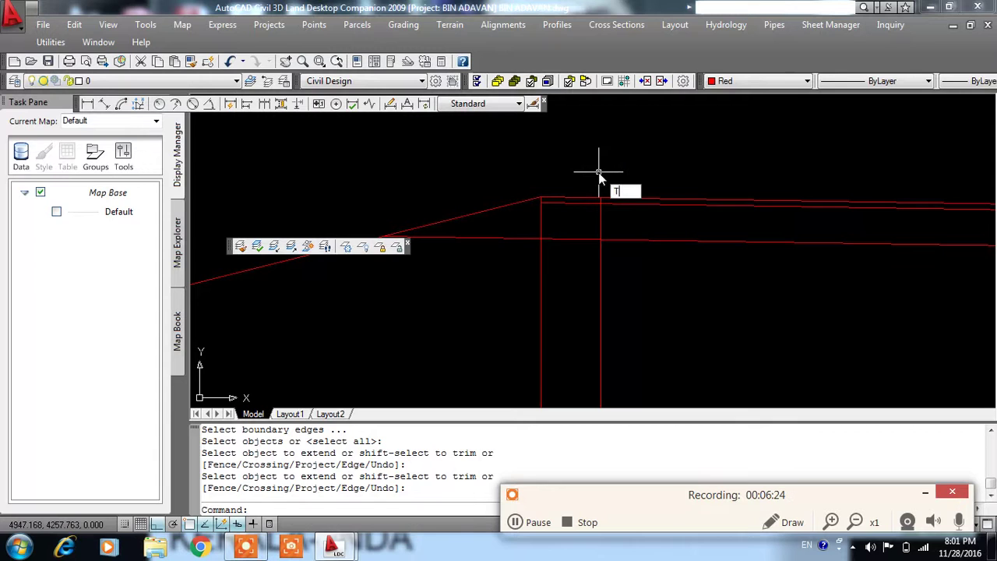
Trim away part of the vertical line with every line as cutting edge.
type("R")
key("Return")
key("Return")
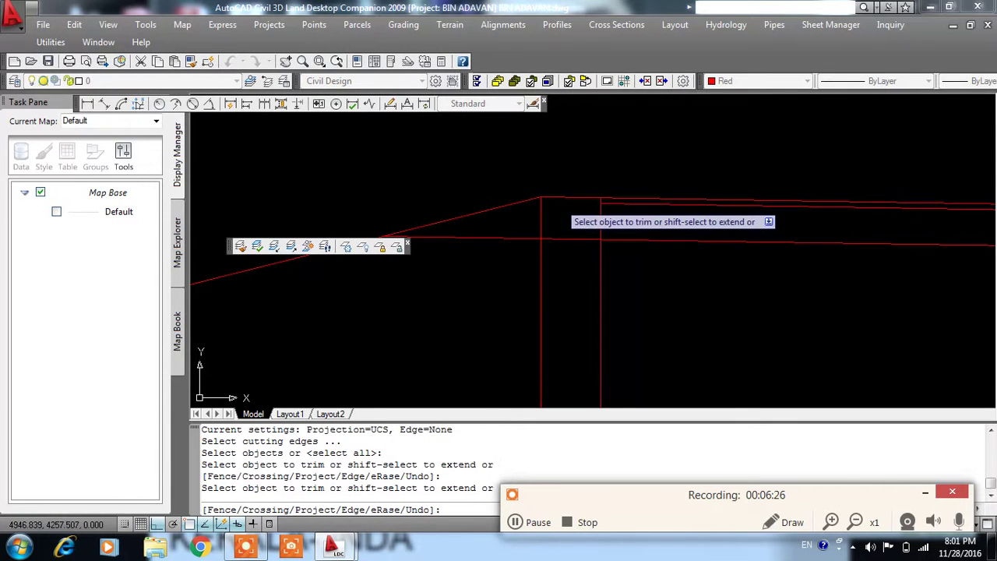
left_click(600, 217)
scroll(605, 252, "down", 2)
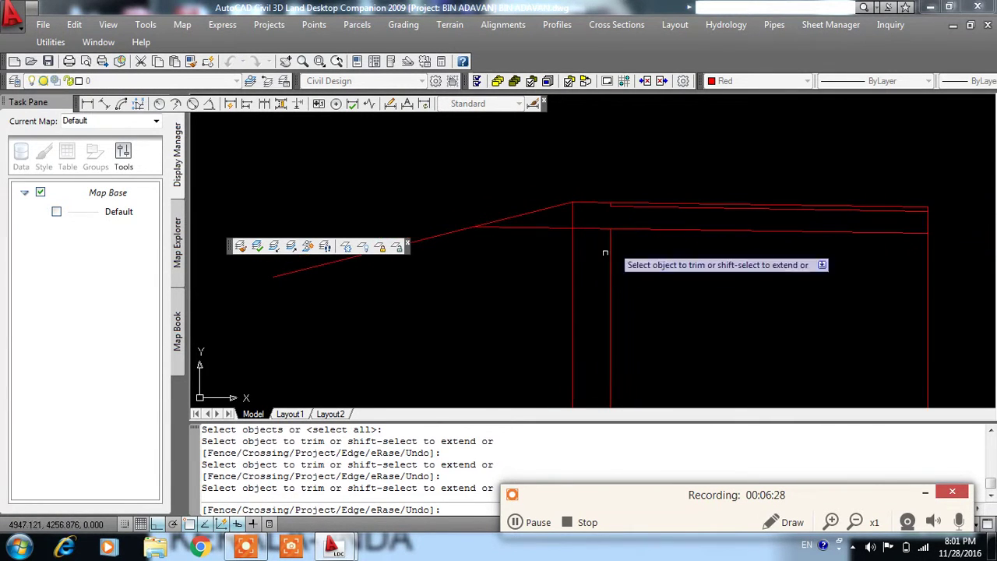
key("Escape")
Erase the leftover vertical lines.
left_click(583, 264)
left_click(570, 262)
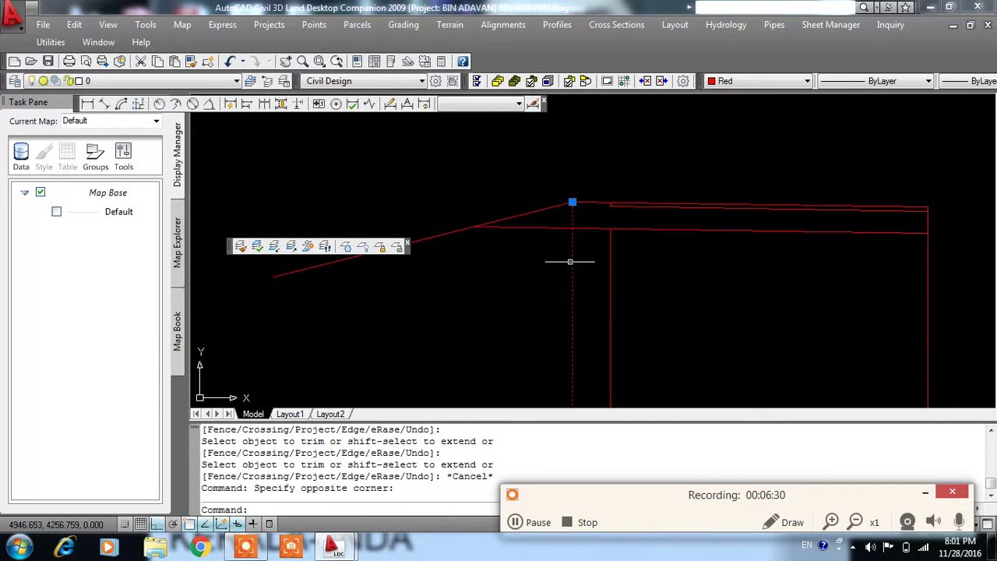
key("Delete")
left_click(623, 265)
left_click(600, 275)
key("Delete")
At the right end, extend the red line ends to the vertical boundary.
middle_click_drag(597, 273, 621, 269)
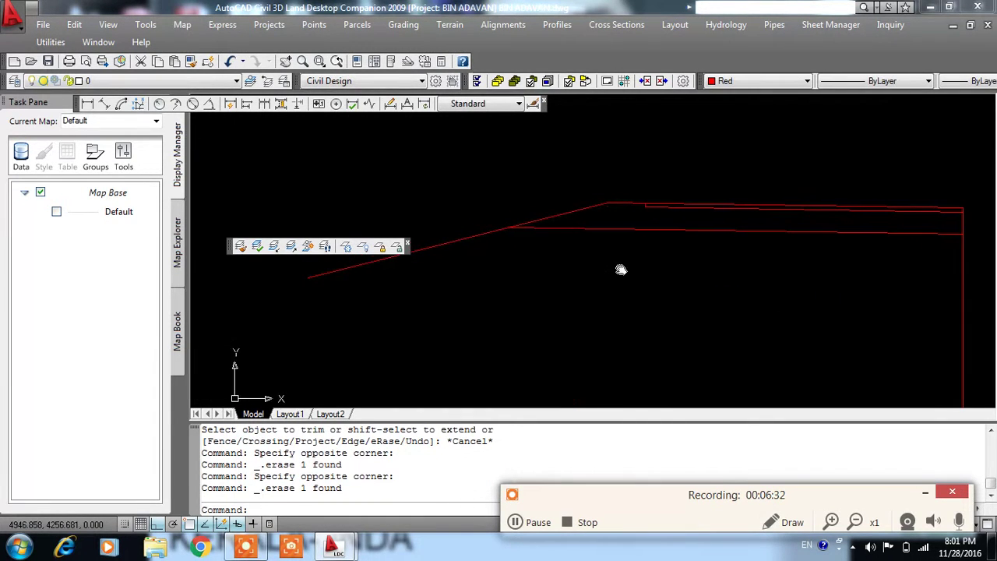
type("r")
key("Return")
key("Return")
scroll(993, 217, "up", 3)
scroll(993, 216, "up", 3)
scroll(701, 276, "down", 2)
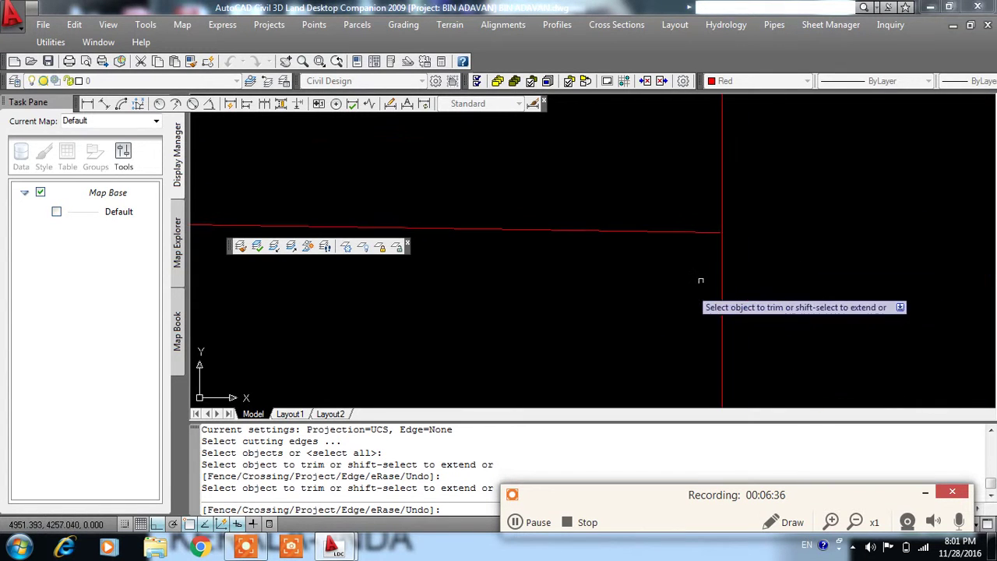
key("Escape")
key("Escape")
type("x")
key("Return")
key("Return")
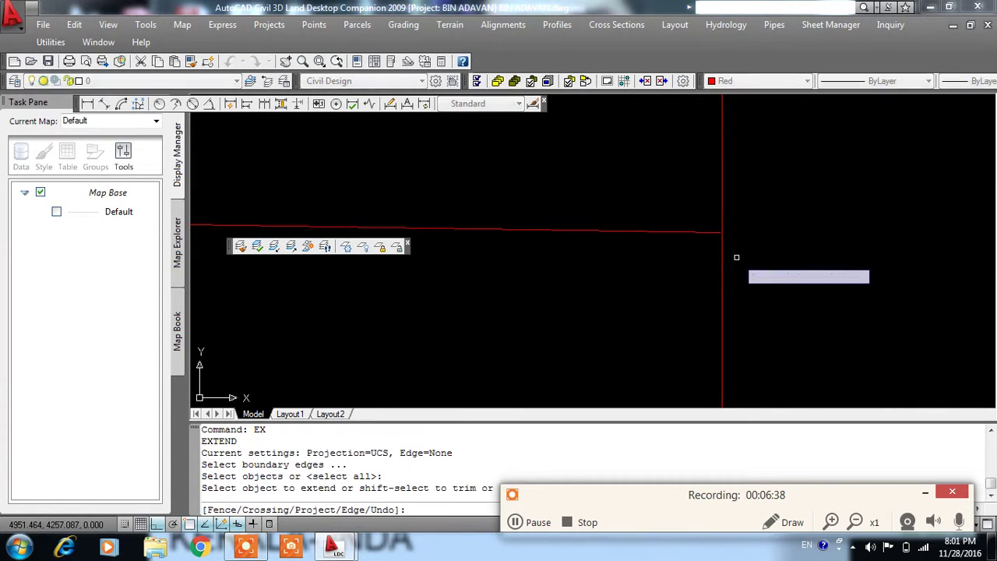
left_click(701, 221)
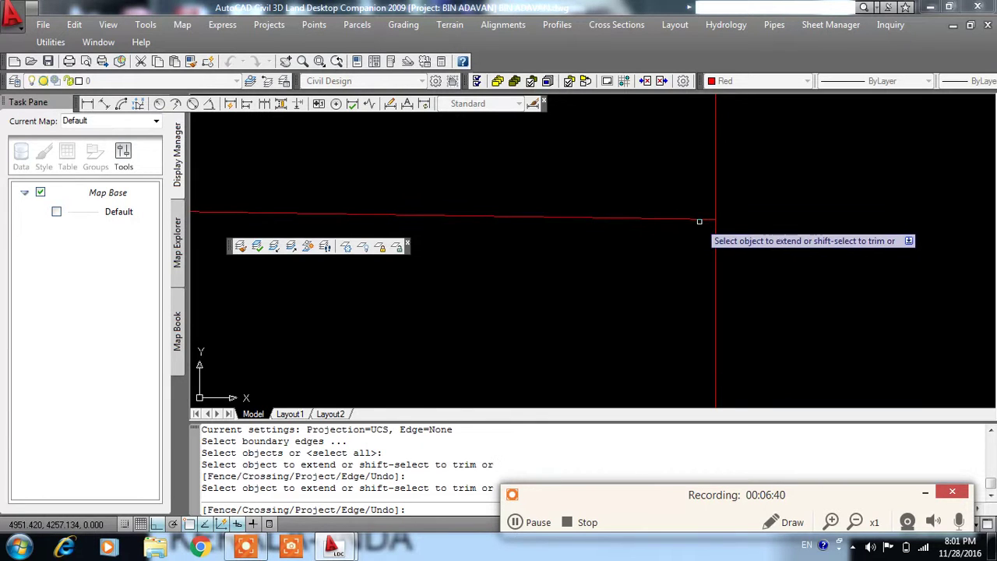
left_click(703, 215)
left_click(705, 241)
right_click(755, 188)
left_click(783, 196)
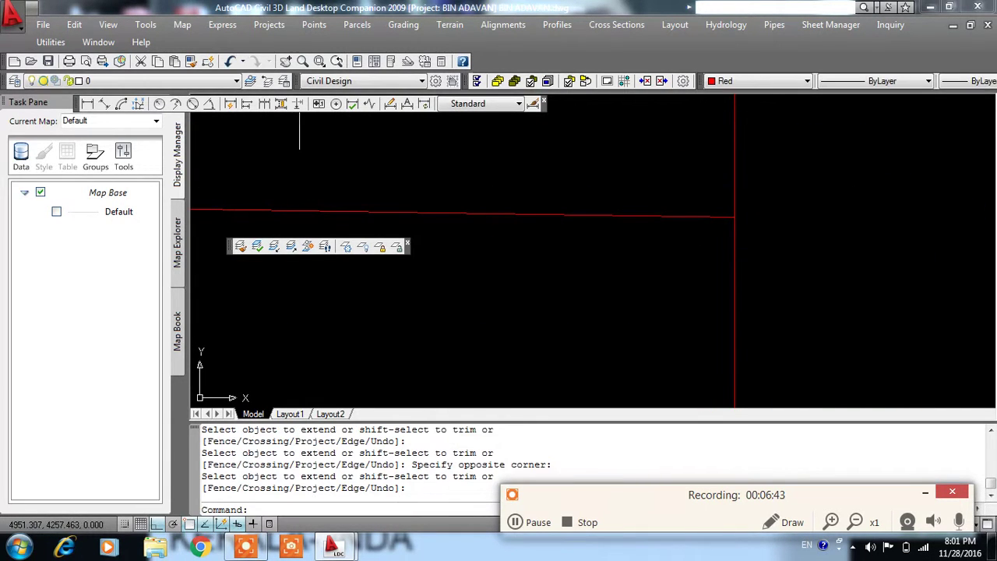
Save the drawing.
left_click(48, 61)
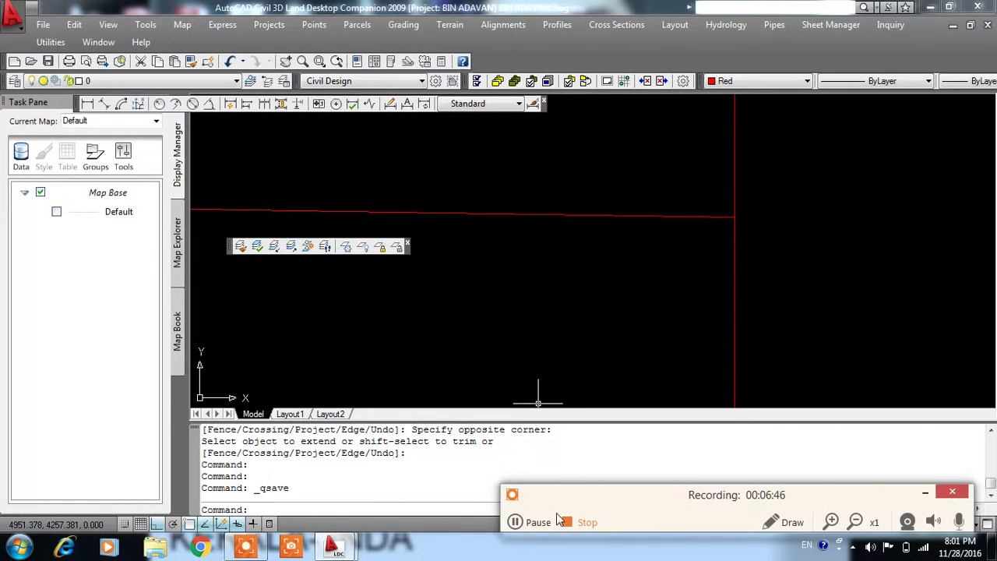
left_click(518, 524)
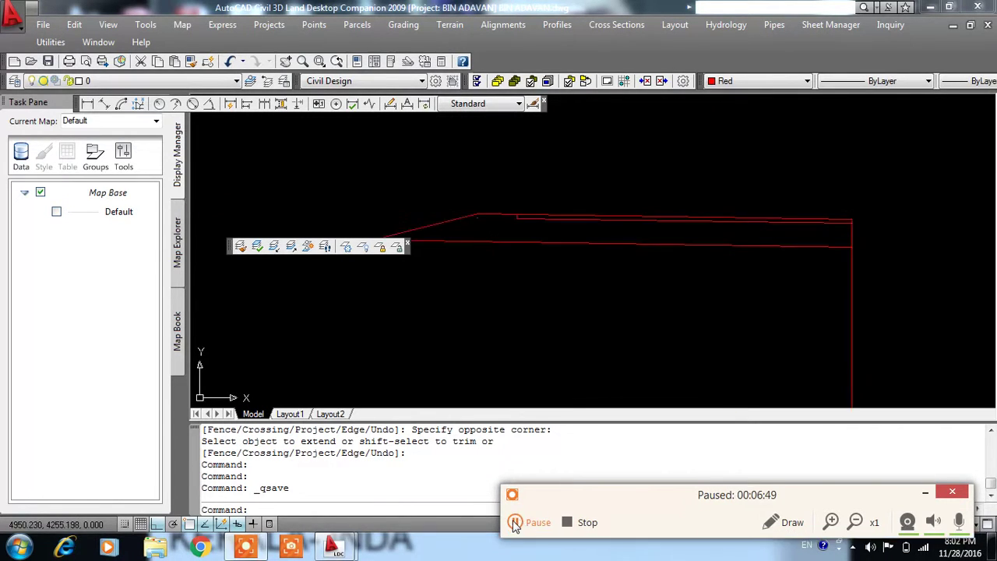
left_click(516, 523)
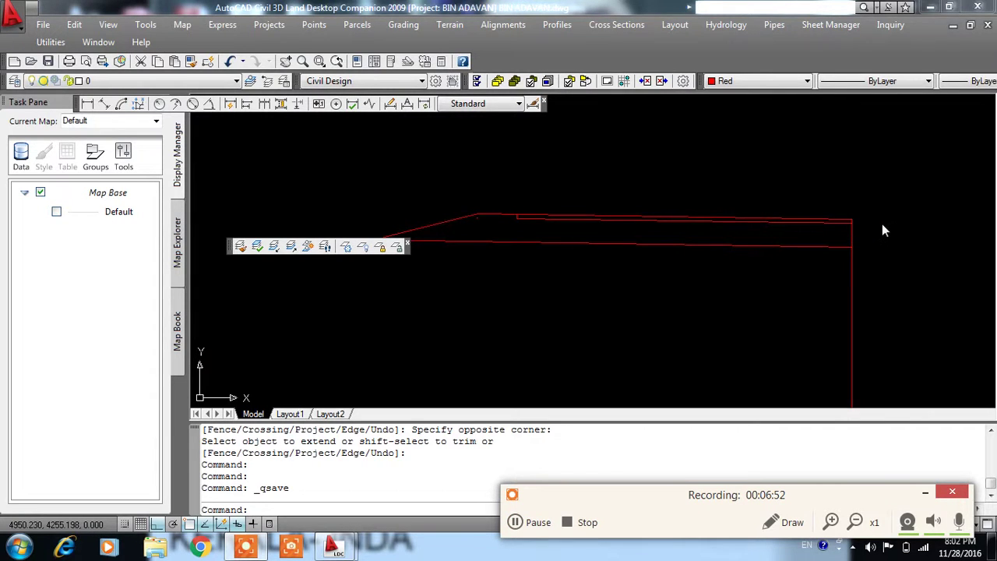
Window-select the stray line in the red section and delete it.
scroll(868, 233, "up", 1)
scroll(455, 200, "up", 2)
left_click(436, 228)
left_click(455, 200)
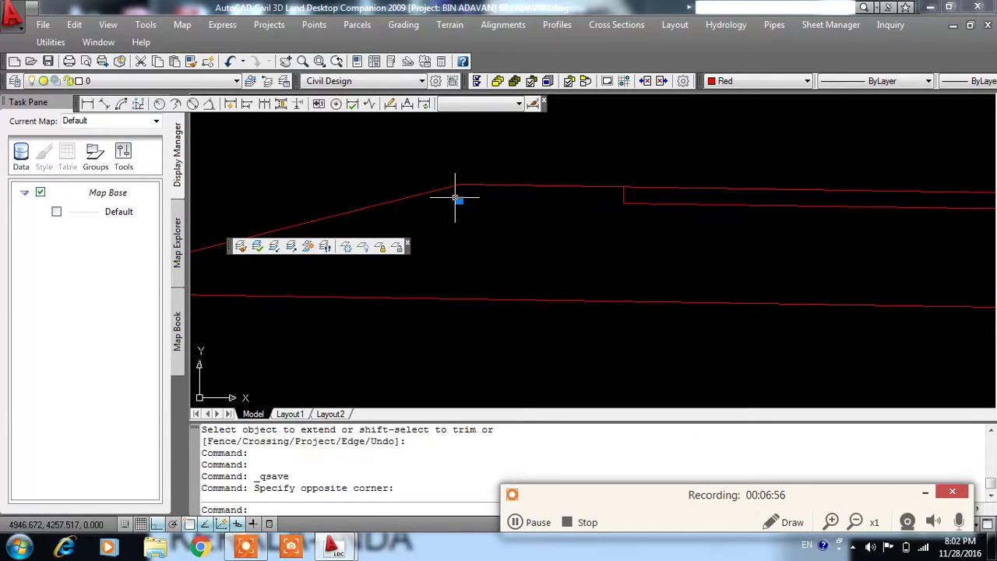
key("Delete")
scroll(489, 232, "down", 3)
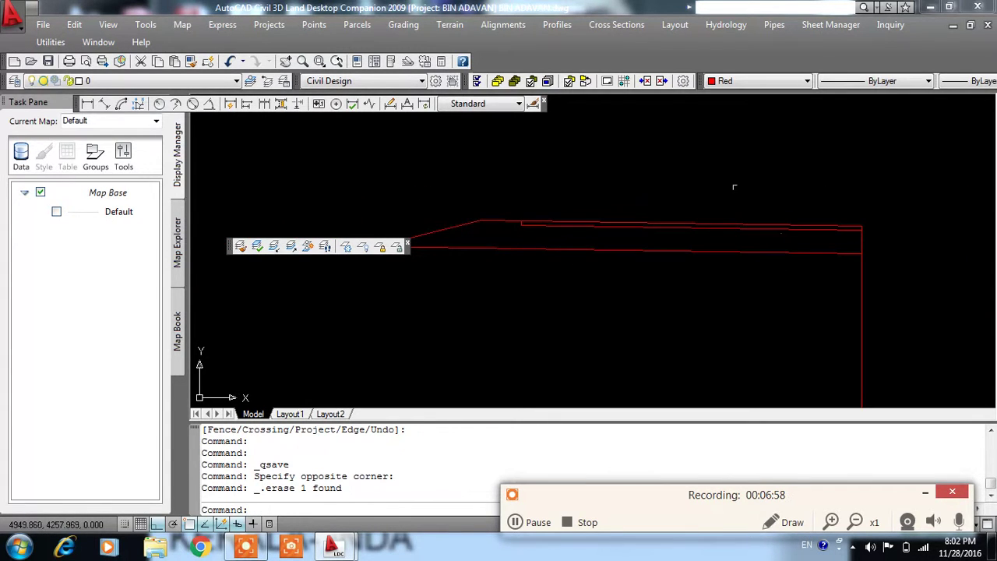
With yellow as current colour, create boundary polylines inside both enclosed road areas.
left_click(732, 80)
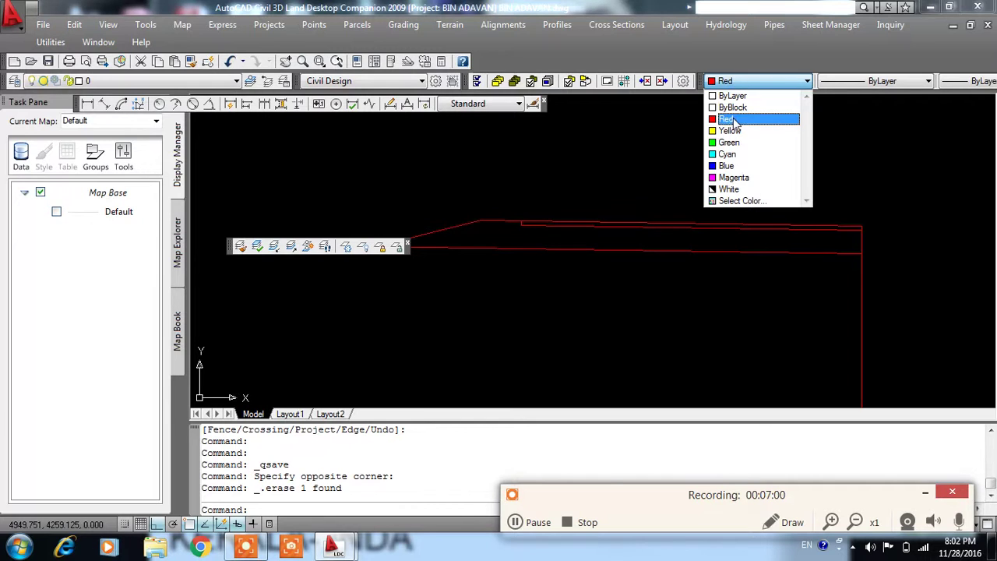
left_click(736, 130)
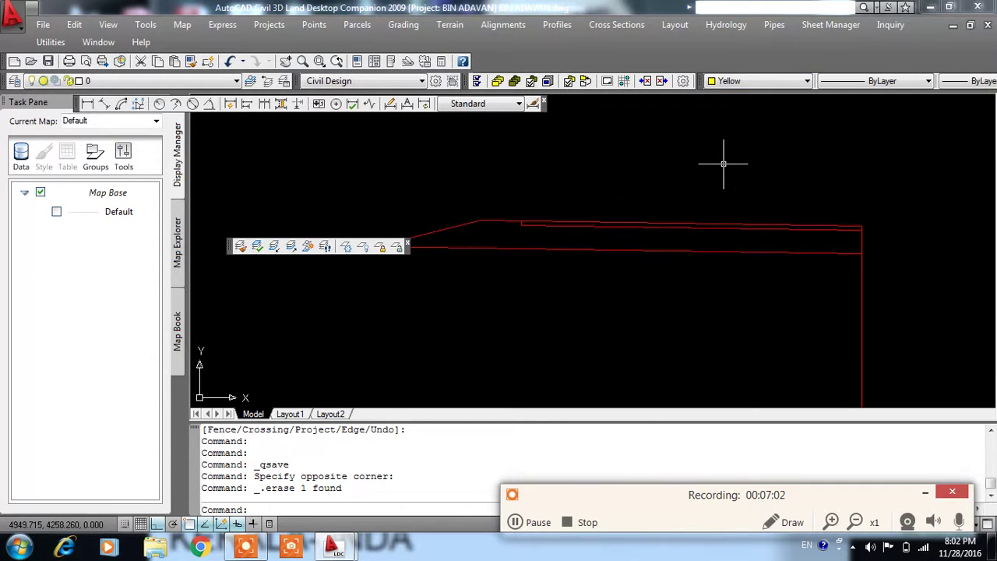
type("BO")
key("Return")
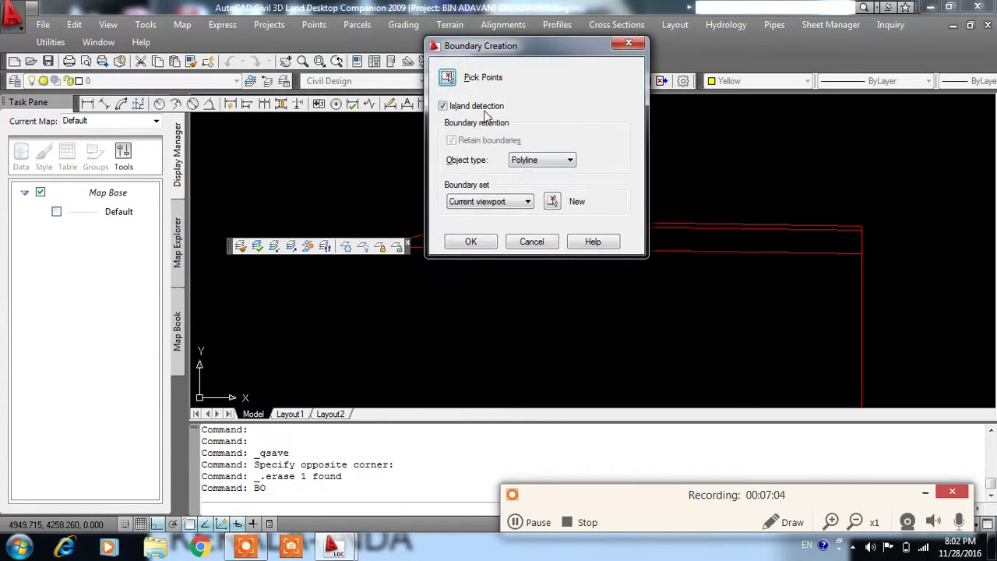
left_click(447, 78)
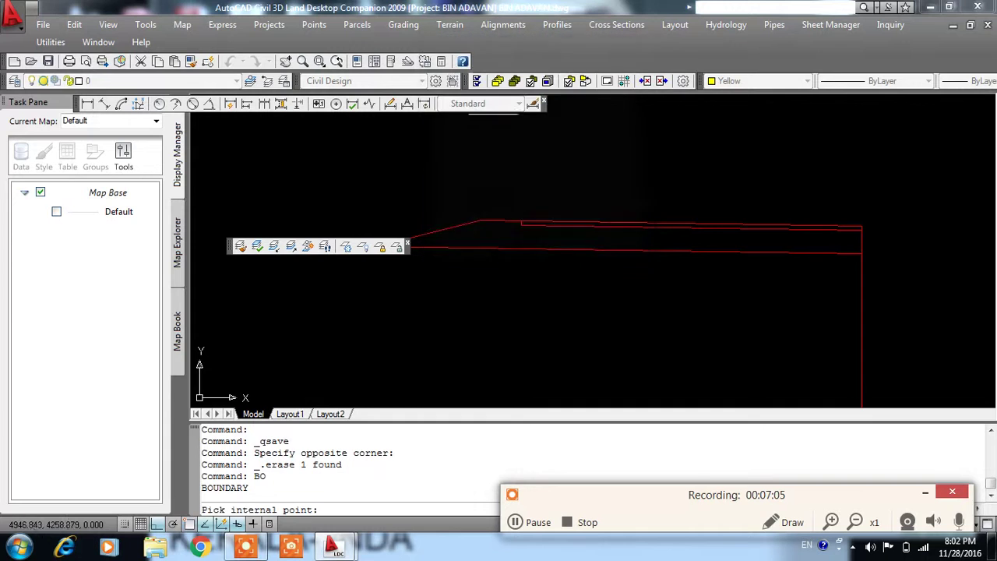
left_click(600, 233)
left_click(599, 226)
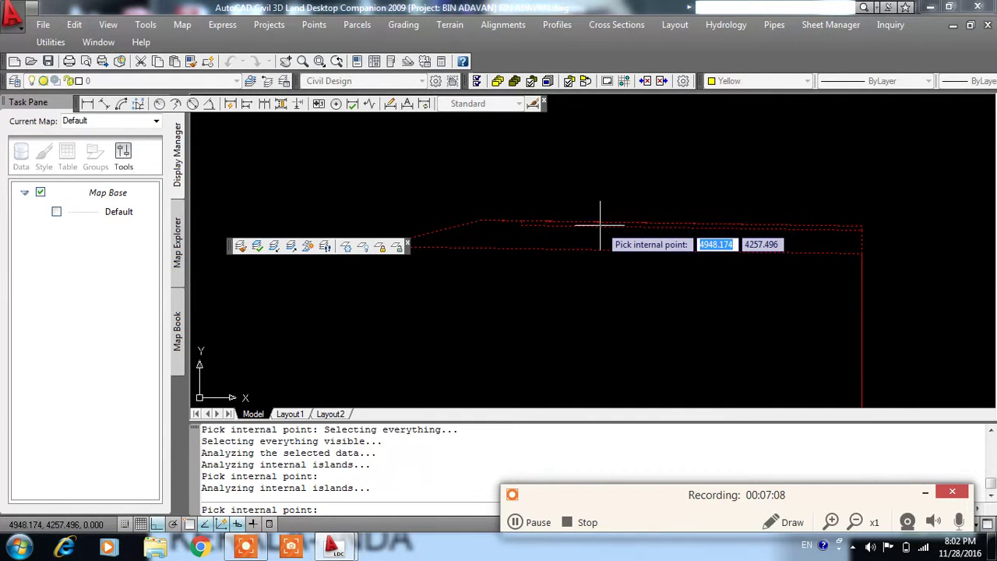
key("Return")
Move the two yellow boundary polylines up above the red linework.
left_click(597, 224)
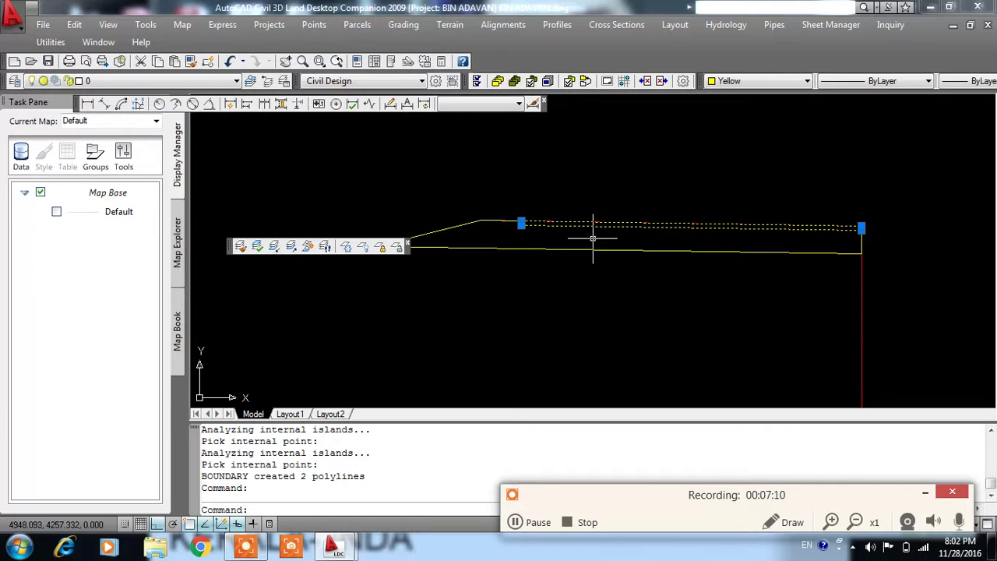
left_click(581, 249)
type("M")
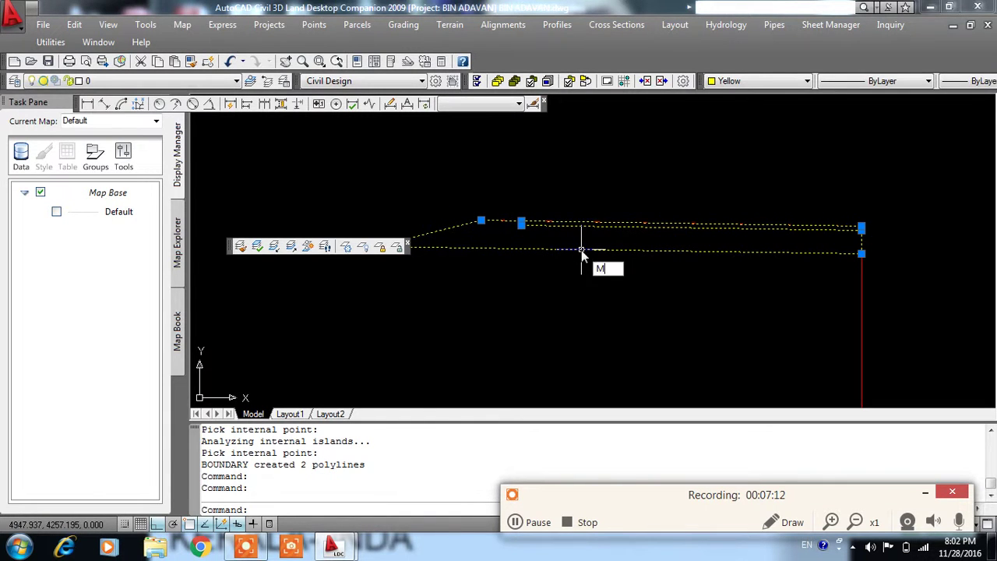
key("Return")
scroll(583, 249, "down", 3)
left_click(659, 251)
left_click(659, 204)
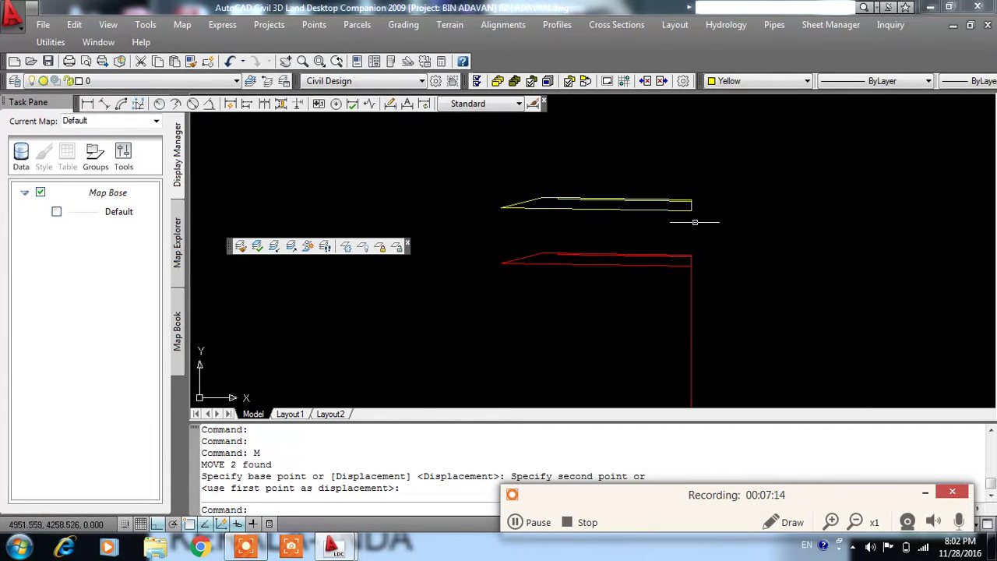
Select and delete the red original linework.
left_click(721, 238)
left_click(498, 322)
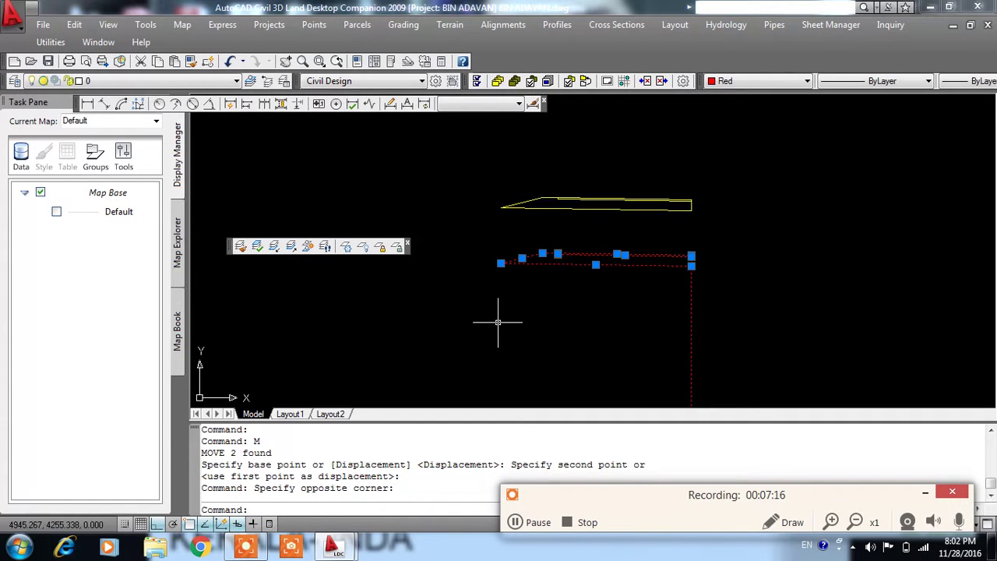
key("Delete")
Trim the right vertical end edge off the yellow polylines.
scroll(712, 196, "up", 2)
scroll(712, 196, "up", 1)
type("TR")
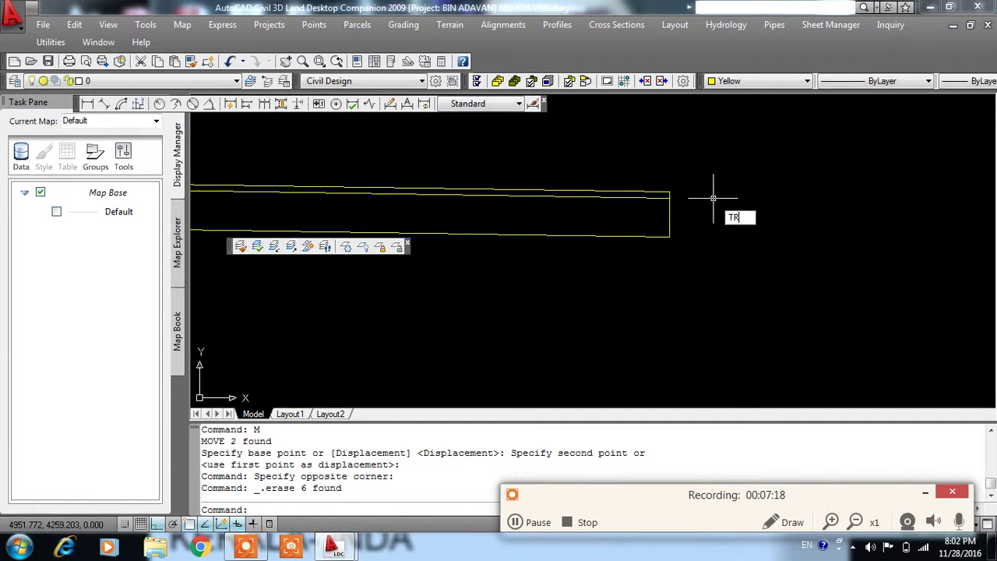
key("Return")
key("Return")
left_click(666, 209)
left_click(671, 226)
scroll(675, 221, "up", 3)
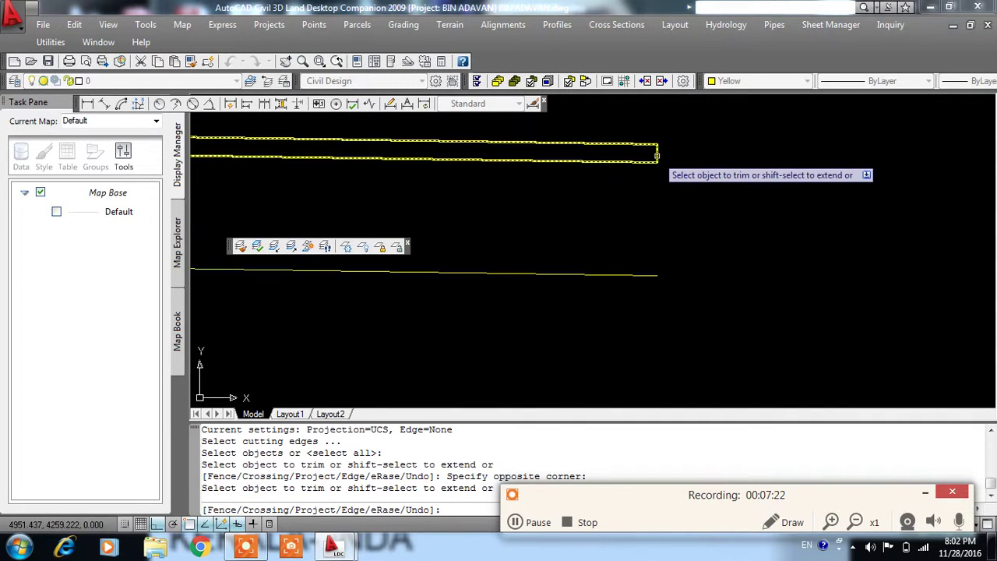
right_click(698, 163)
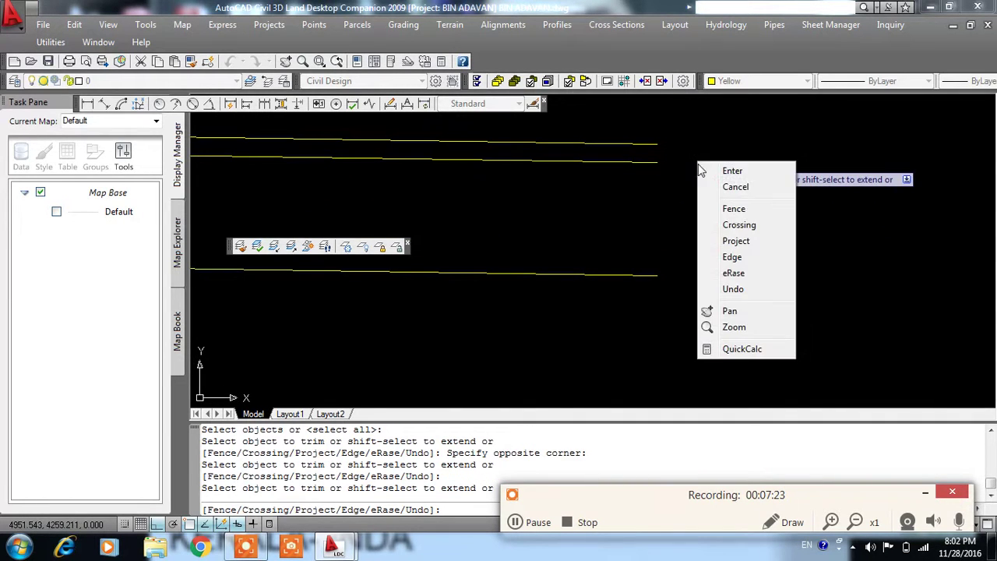
left_click(746, 188)
scroll(834, 251, "down", 3)
scroll(834, 262, "down", 1)
scroll(839, 252, "up", 2)
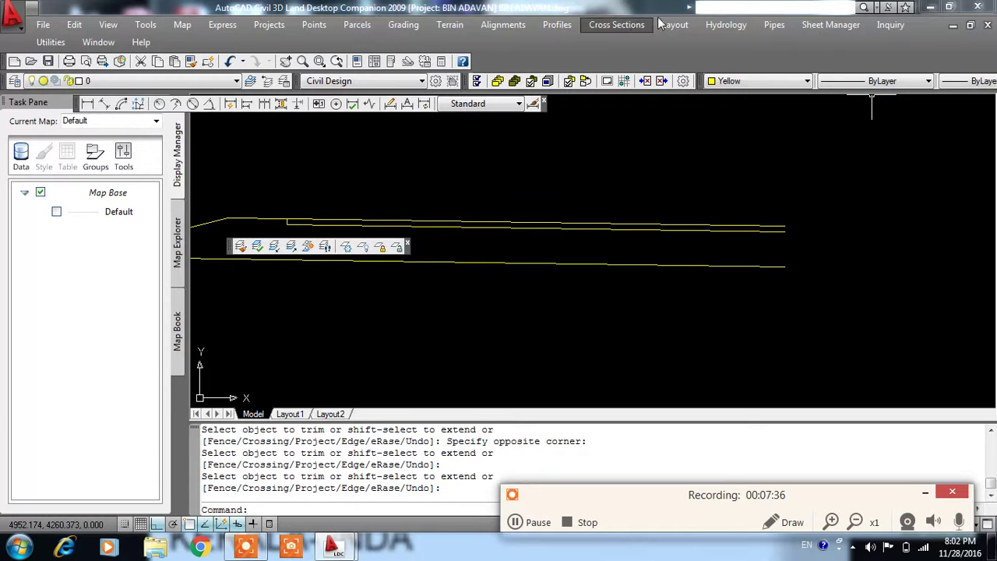
Set ED as the current cross-section surface.
left_click(614, 26)
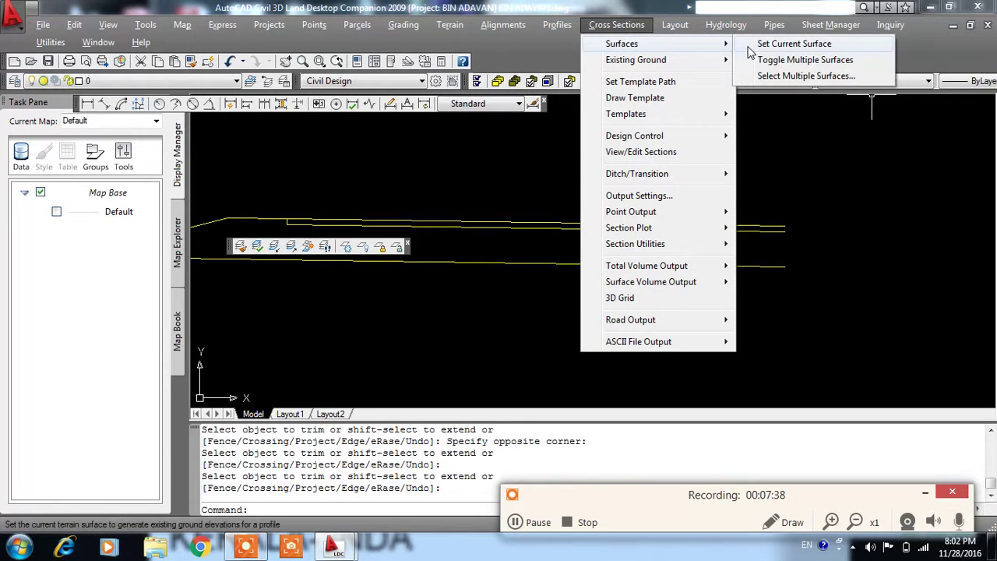
left_click(771, 45)
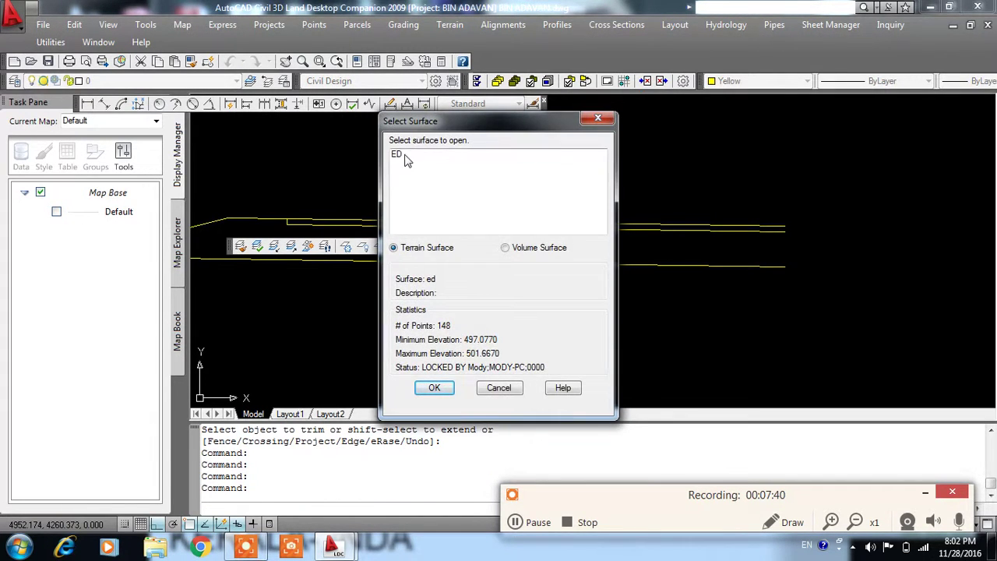
left_click(401, 154)
left_click(434, 387)
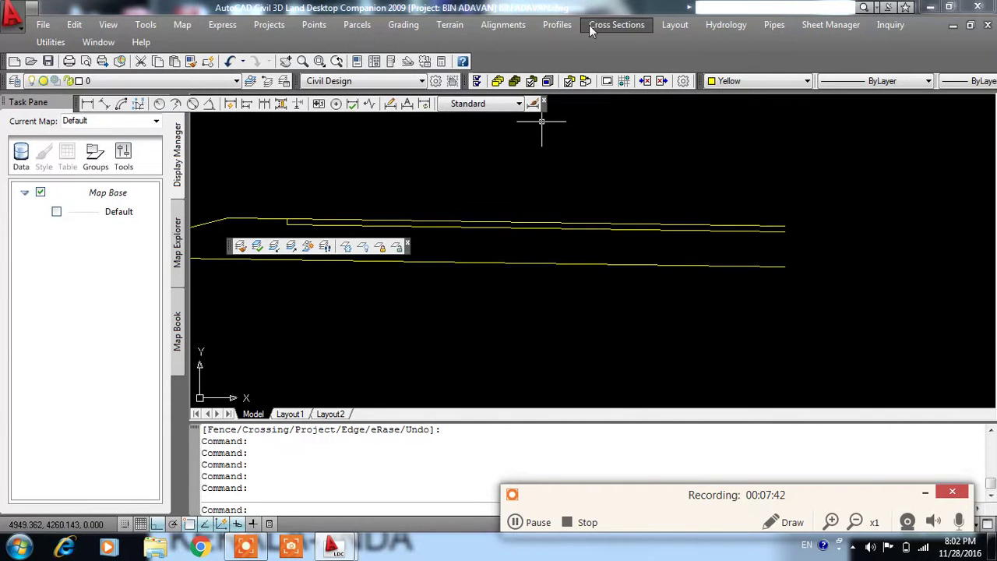
Sample ROAD1 sections from the surface with 15.000 left and right swath widths, default beginning station.
left_click(599, 28)
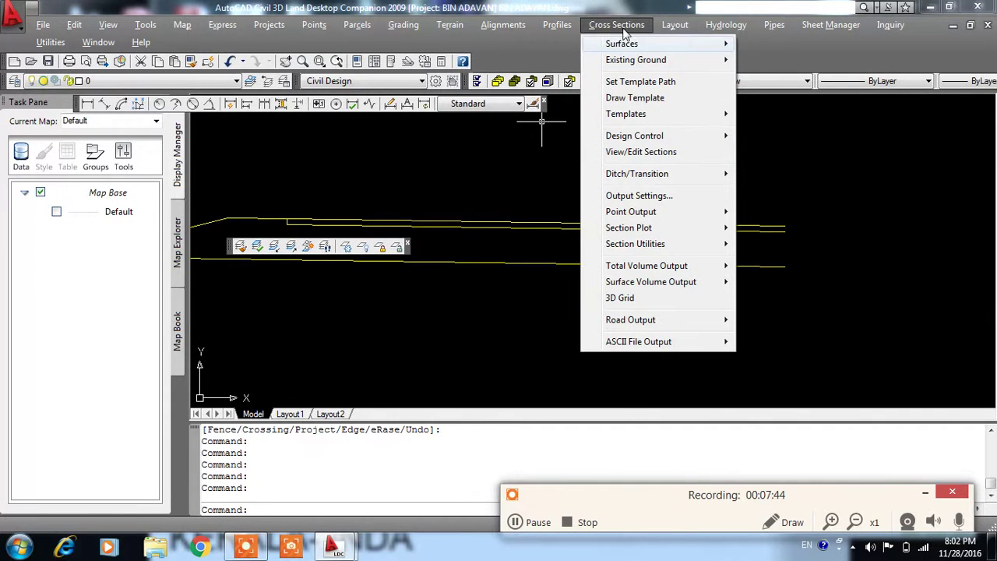
mouse_move(636, 60)
left_click(780, 61)
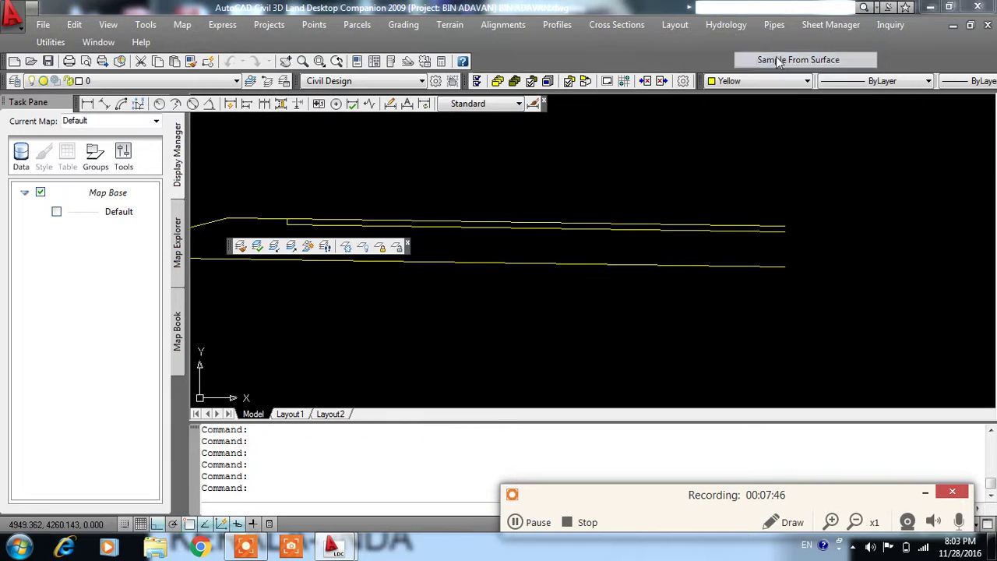
left_click_drag(442, 197, 351, 197)
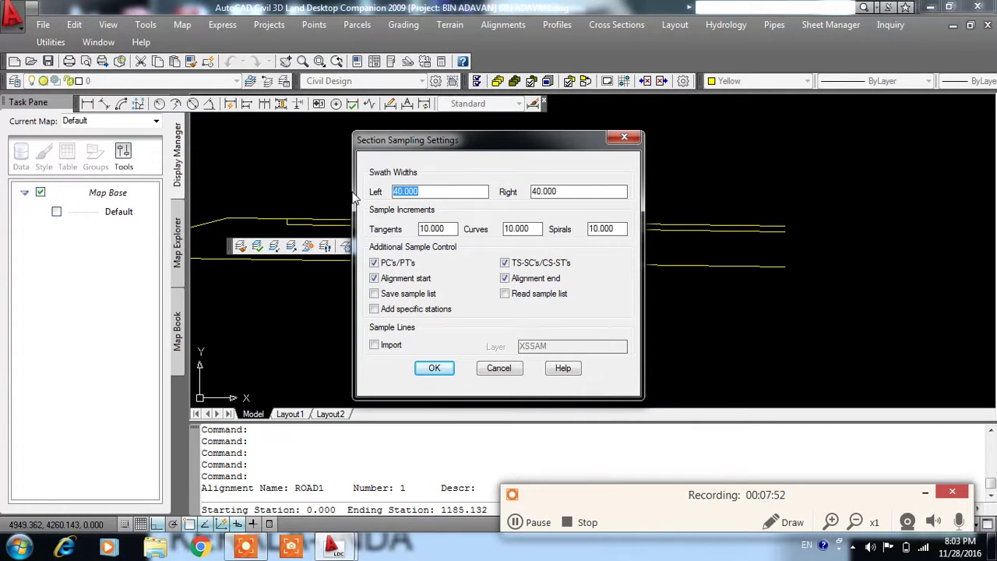
type("15")
left_click_drag(566, 186, 534, 179)
type("1")
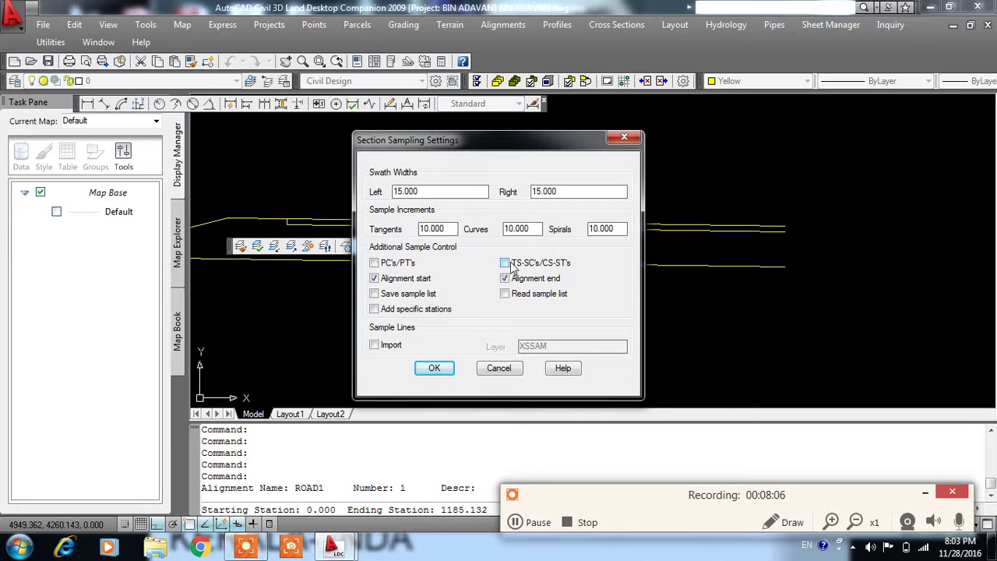
left_click(436, 364)
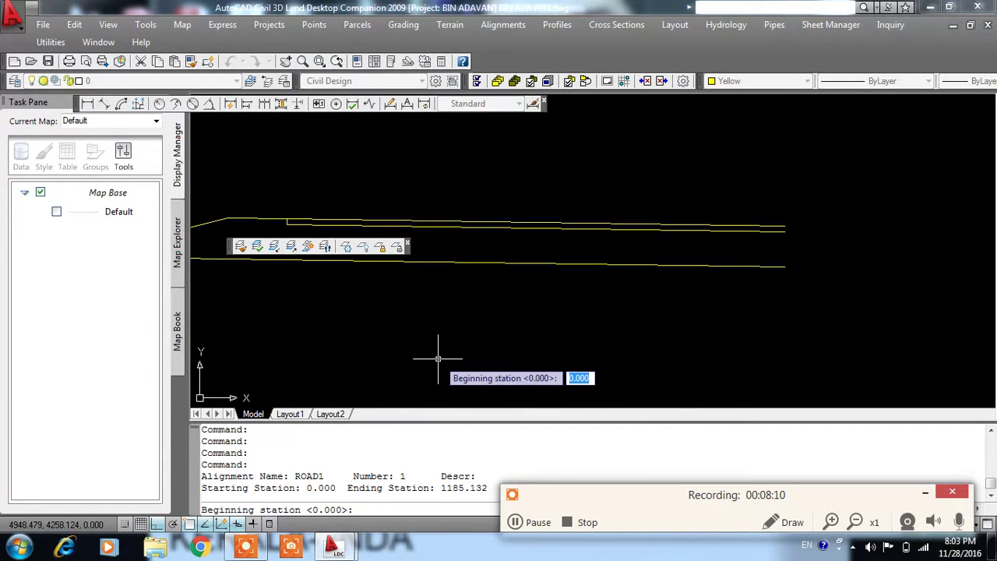
key("Return")
key("Return")
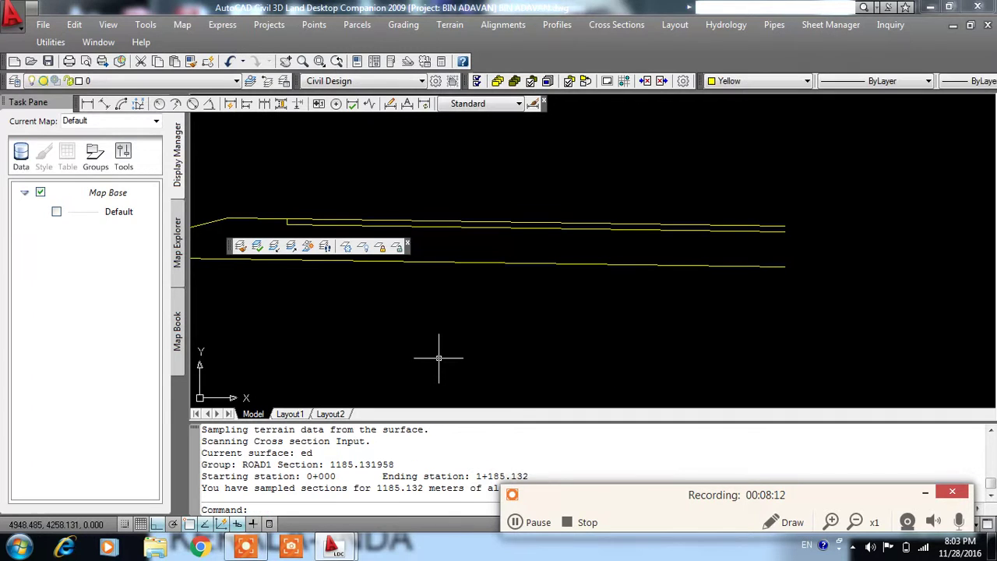
Start a symmetrical template from the two yellow polylines, picking the finish ground reference point.
left_click(604, 29)
mouse_move(626, 114)
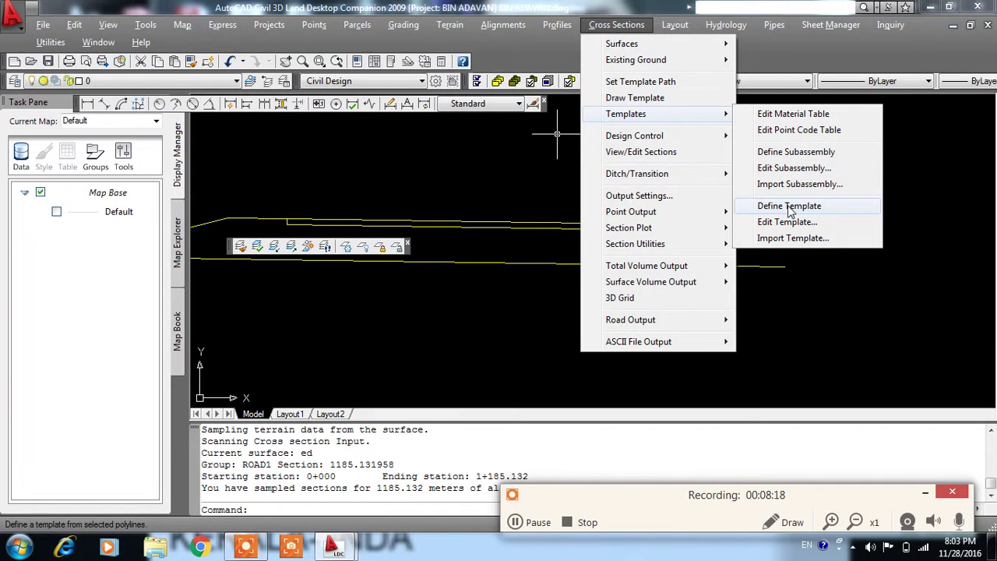
left_click(791, 207)
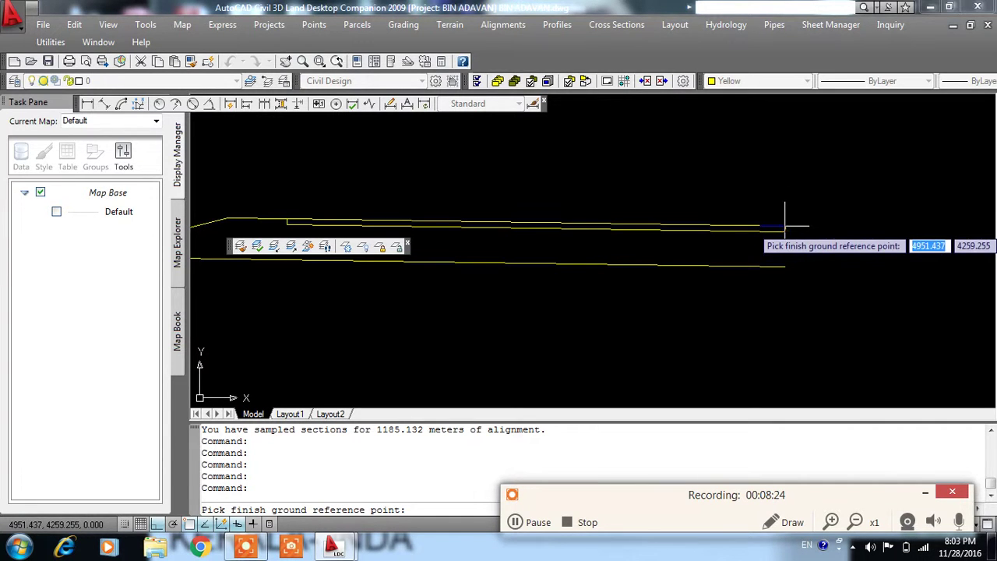
left_click(783, 228)
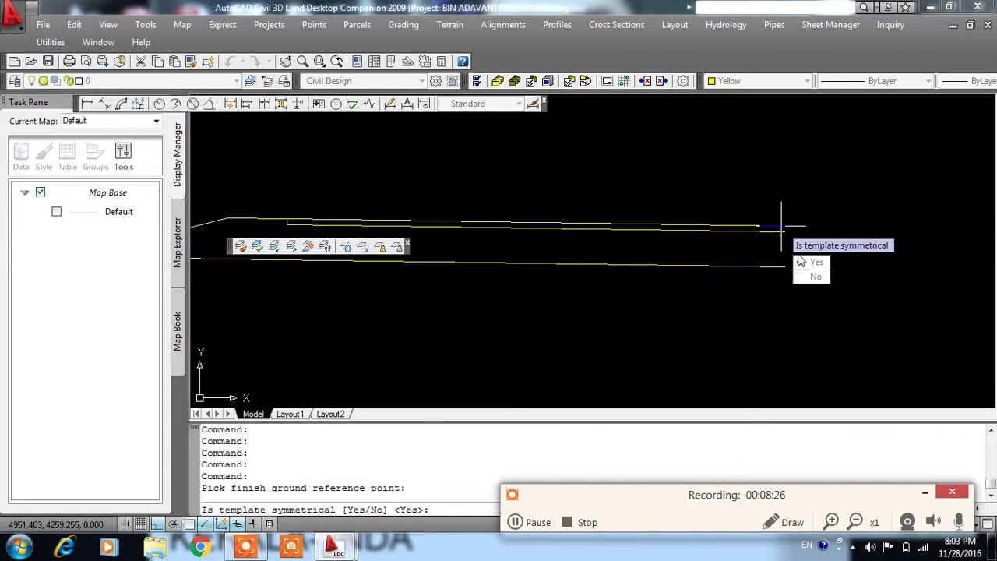
left_click(800, 261)
scroll(797, 178, "down", 3)
left_click(863, 163)
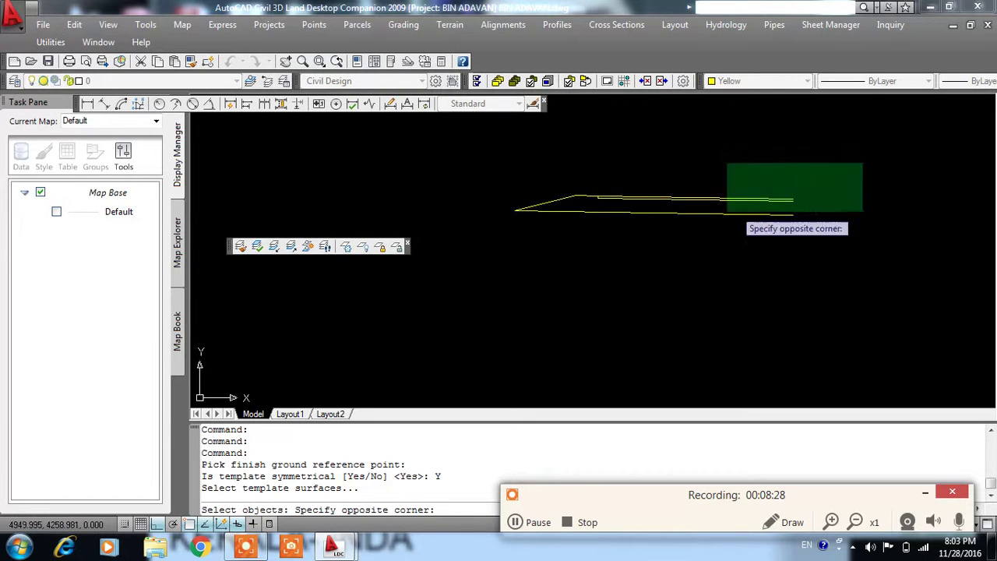
left_click(475, 252)
key("Return")
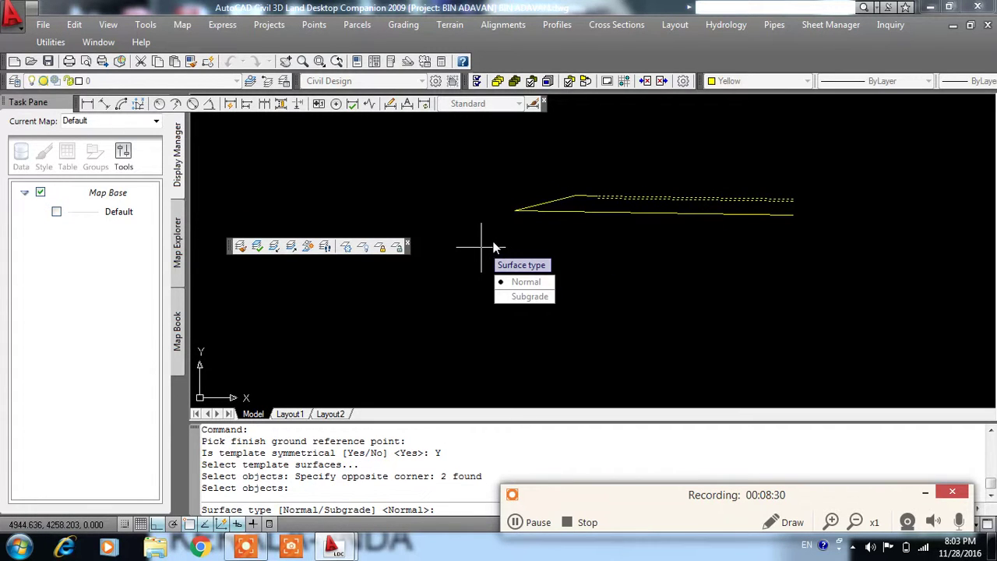
Set both template surfaces to Normal and add a new S.G surface material.
left_click(526, 282)
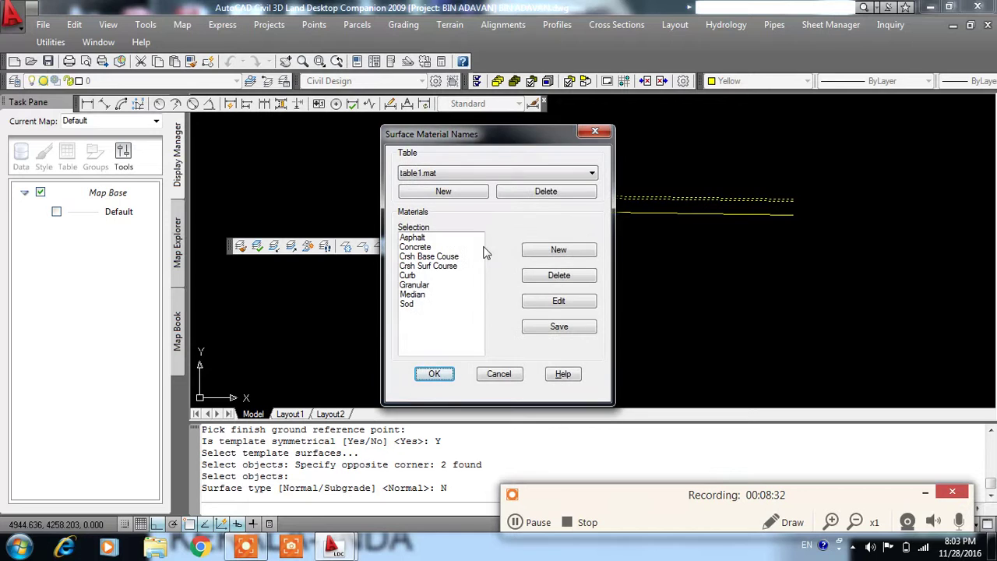
left_click(441, 374)
type("N")
key("Return")
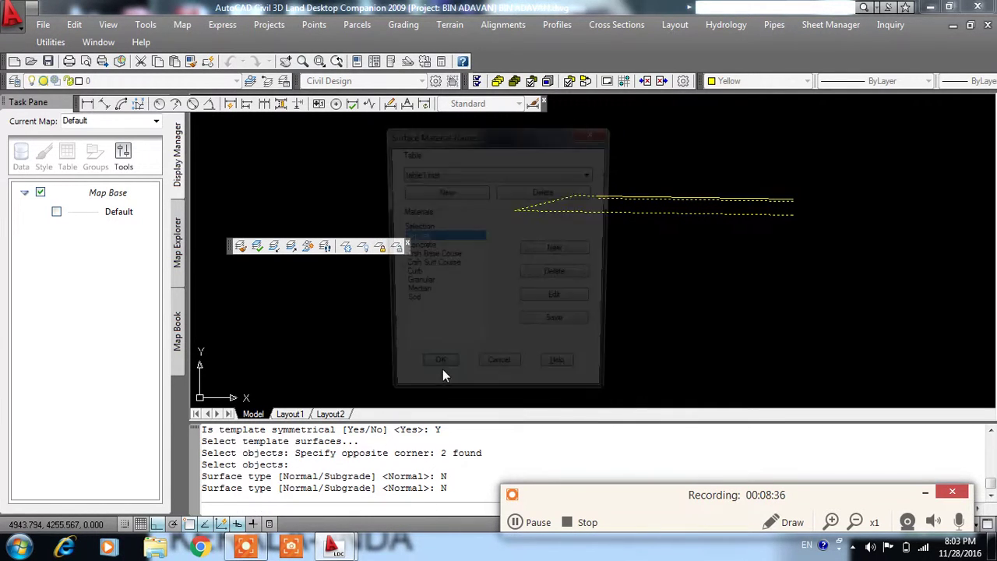
left_click(556, 251)
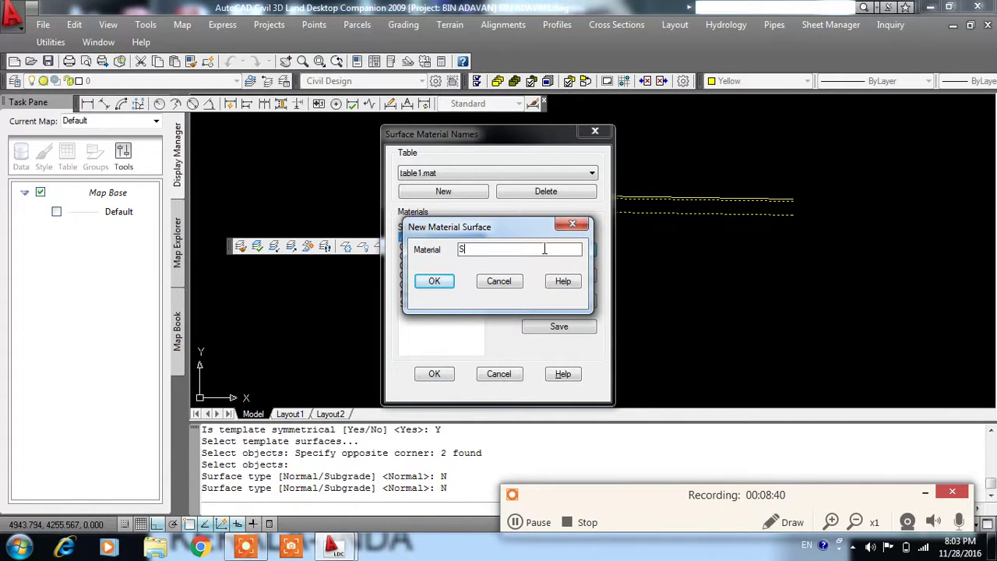
type("S.G")
left_click(435, 282)
Pick the left-end connection point and draw datum 1 from left to right endpoint.
left_click(436, 376)
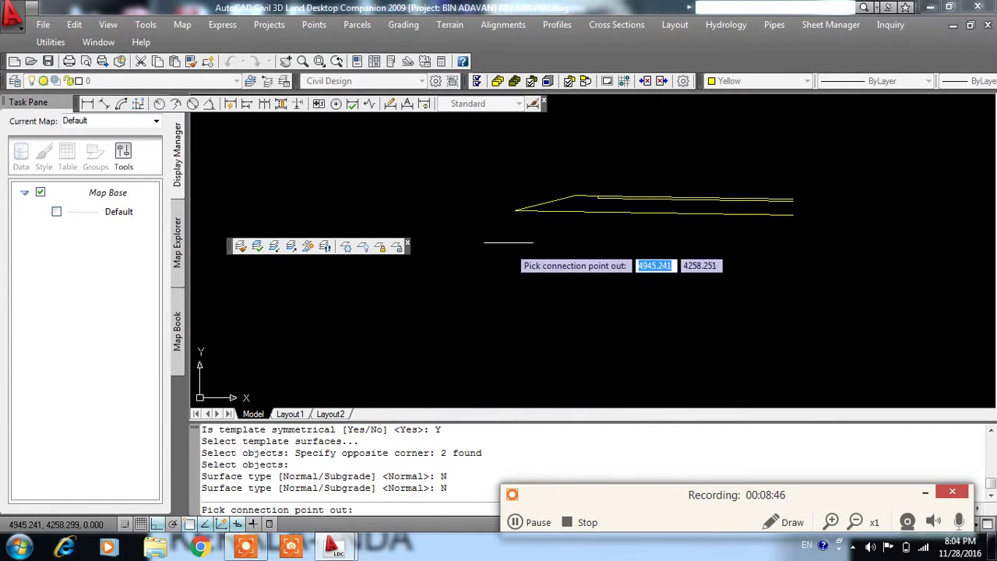
left_click(516, 209)
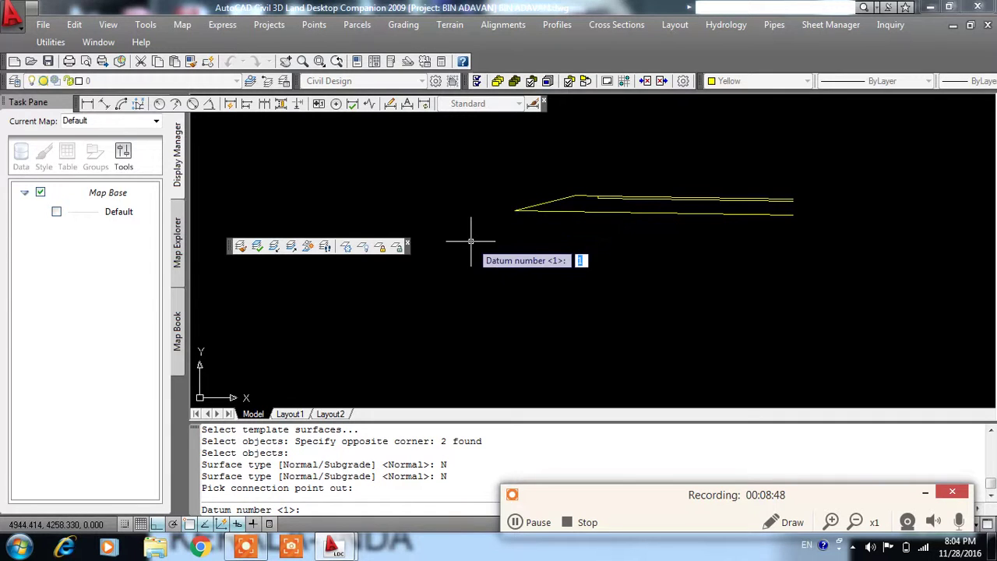
key("Return")
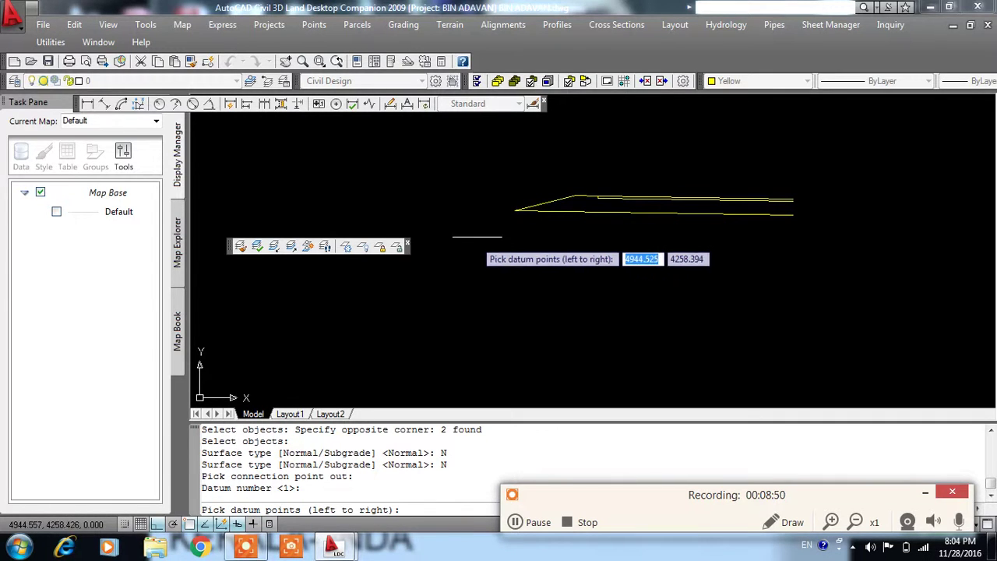
left_click(514, 211)
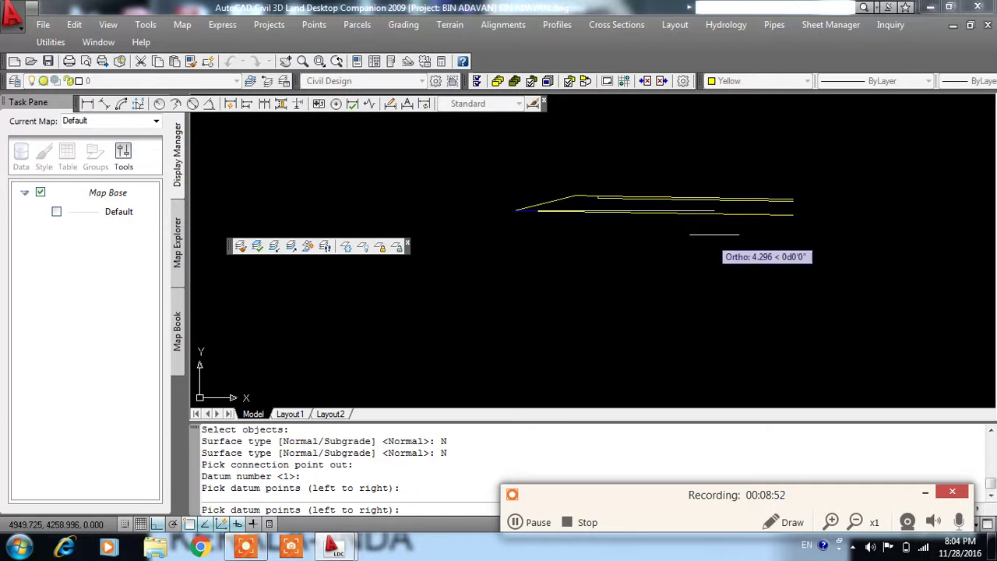
scroll(793, 214, "up", 3)
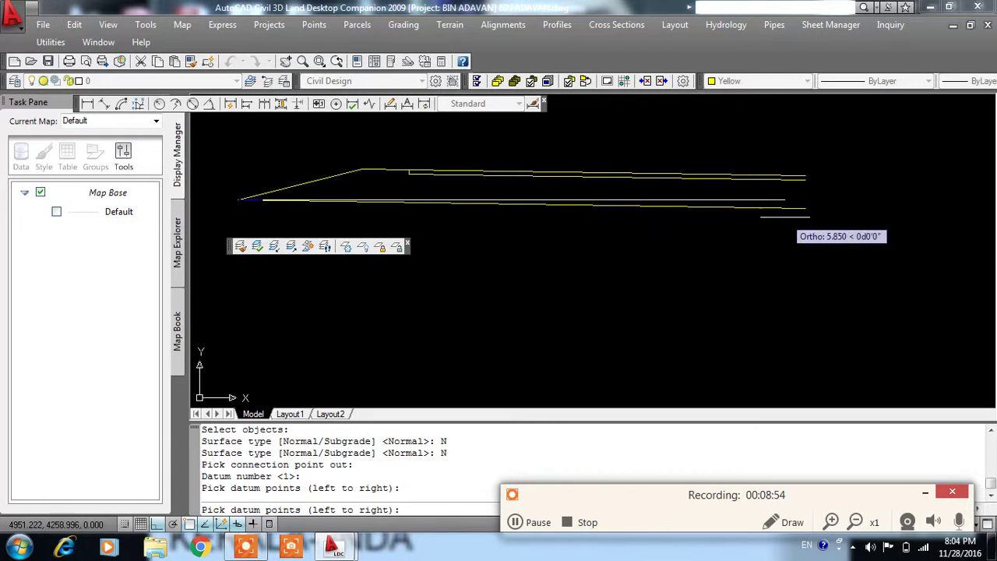
left_click(805, 209)
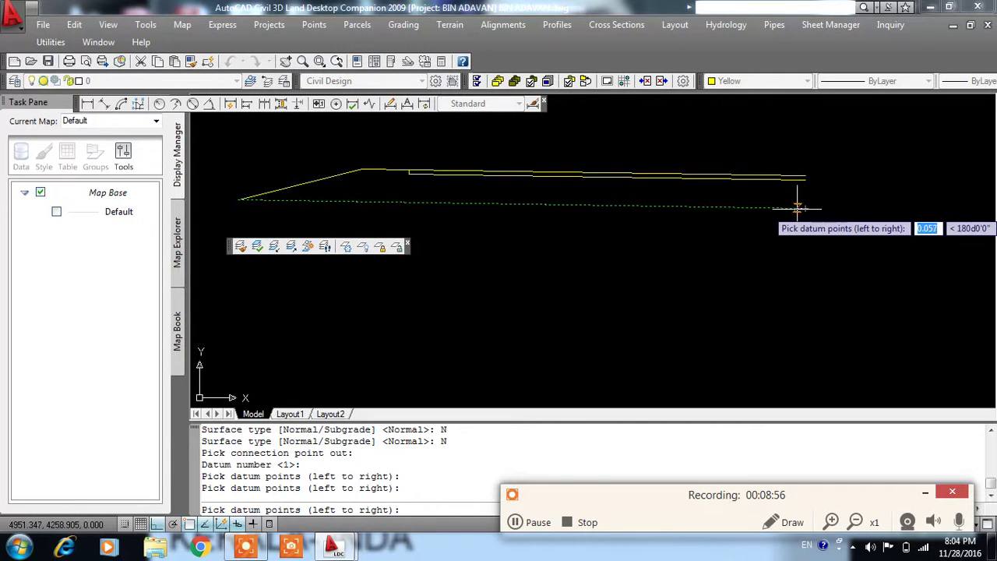
key("Return")
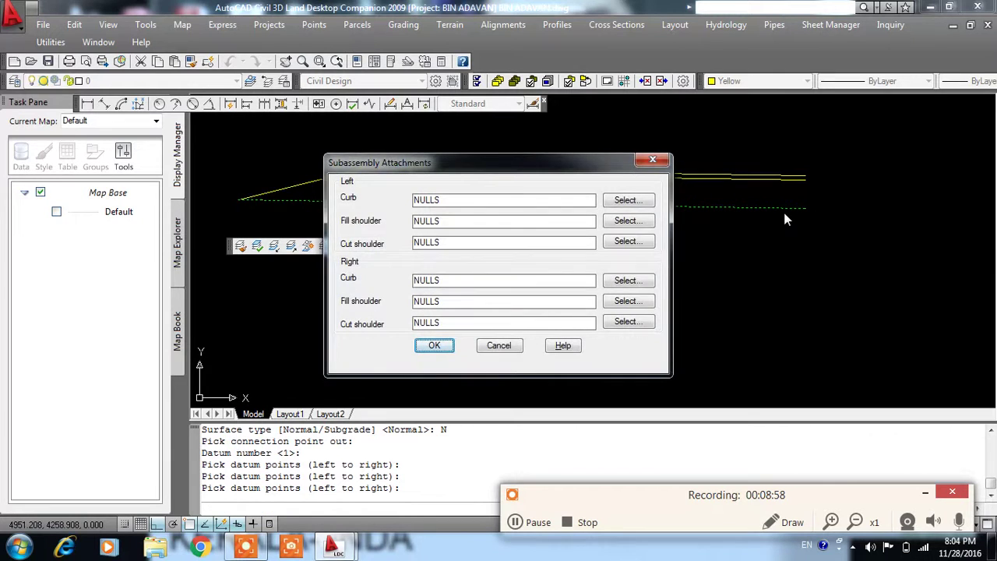
Keep NULLS subassembly attachments and save the template as ROAD WIDTH 8.5, defining no more.
left_click(436, 346)
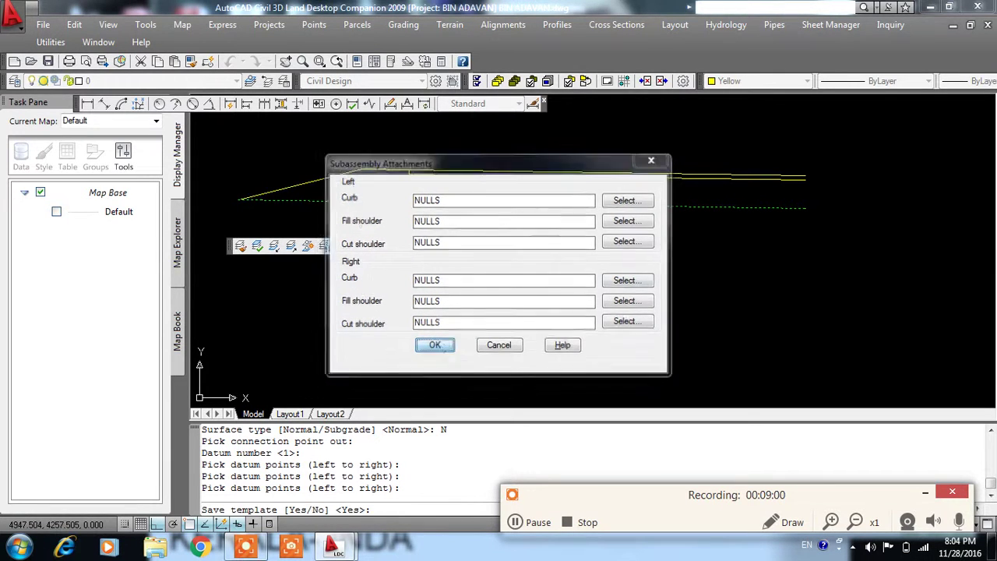
type("Y")
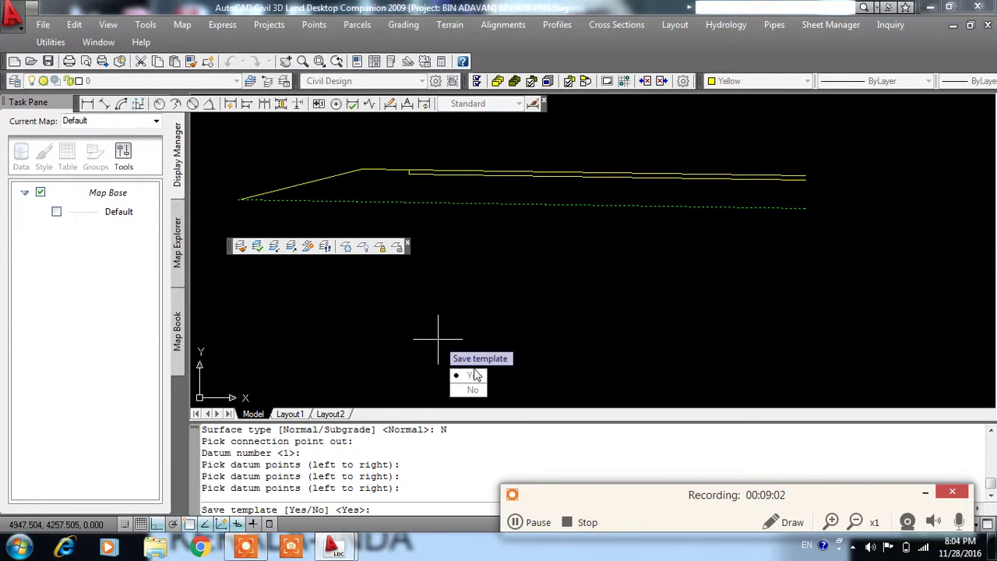
key("Return")
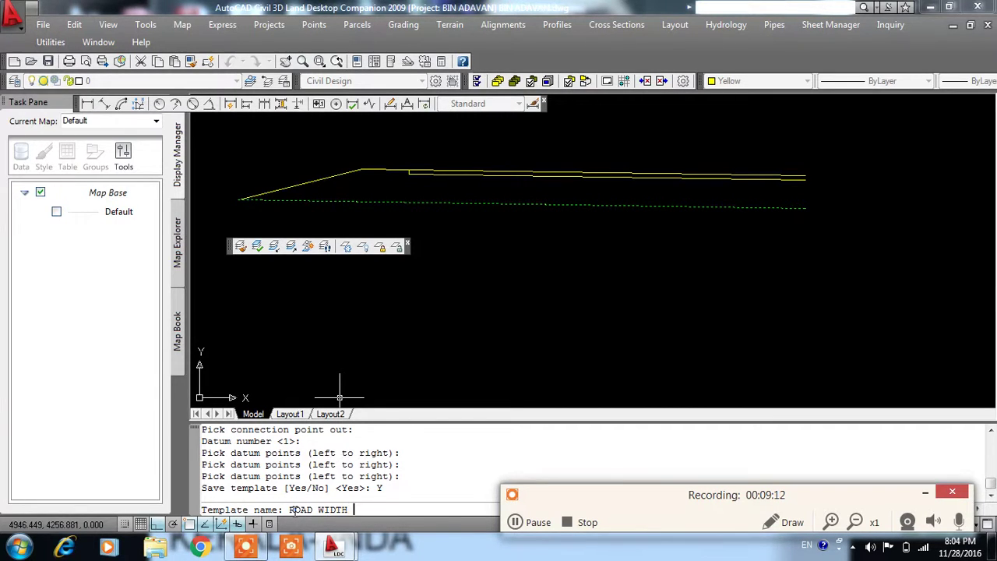
type("ROAD WIDTH 8.5")
key("Return")
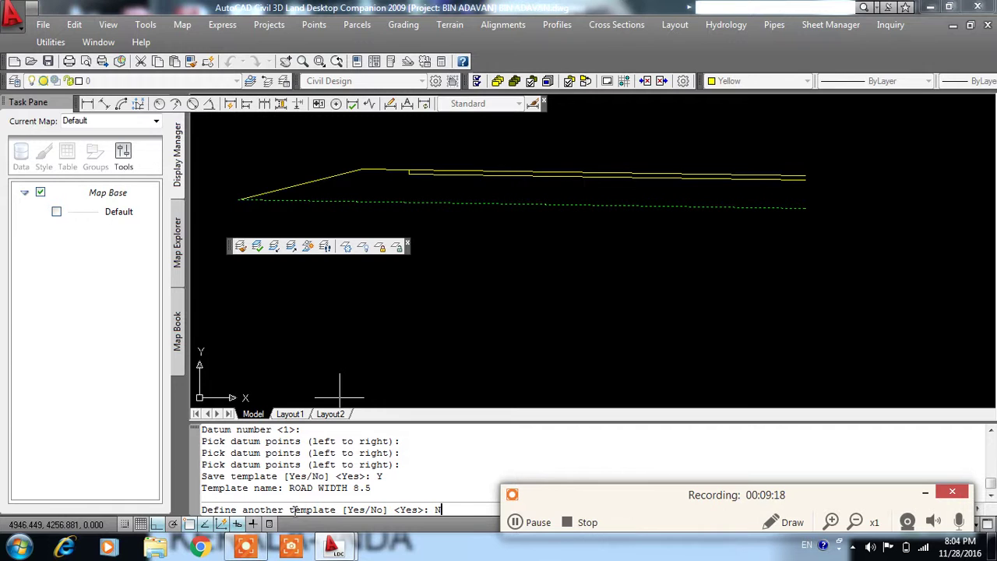
key("Return")
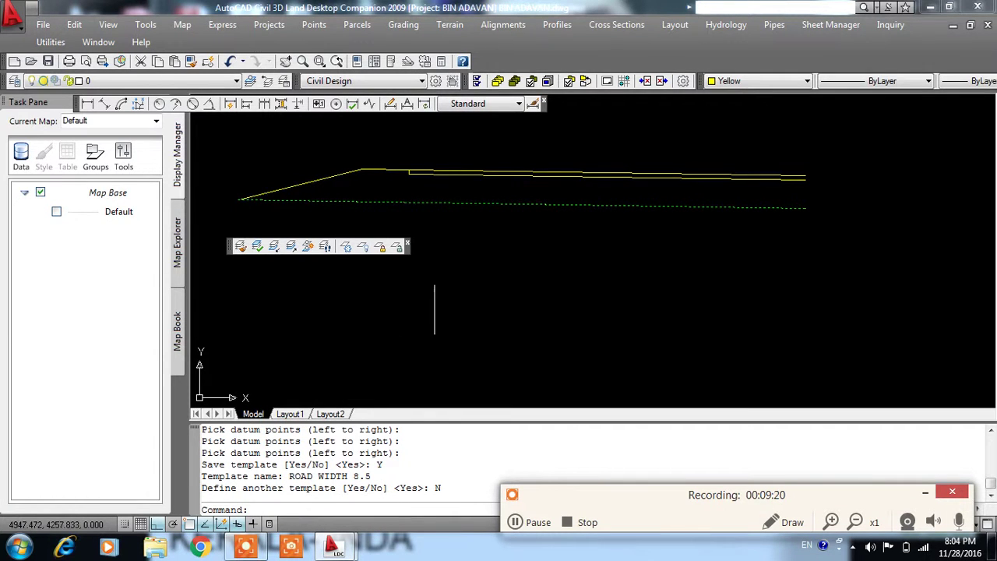
scroll(430, 311, "down", 4)
Insert the road width 8.5 template into the drawing for checking.
left_click(571, 29)
mouse_move(616, 25)
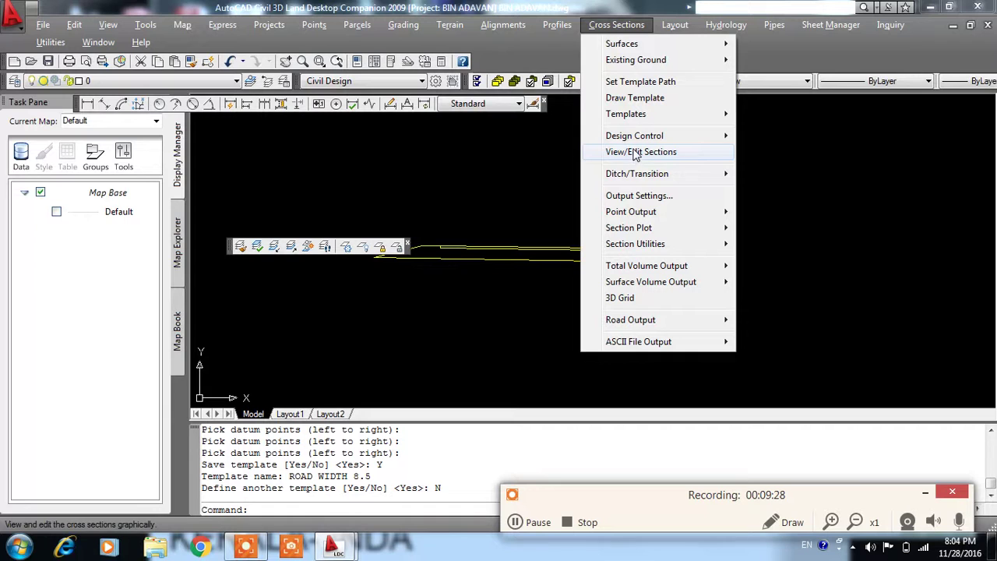
mouse_move(625, 113)
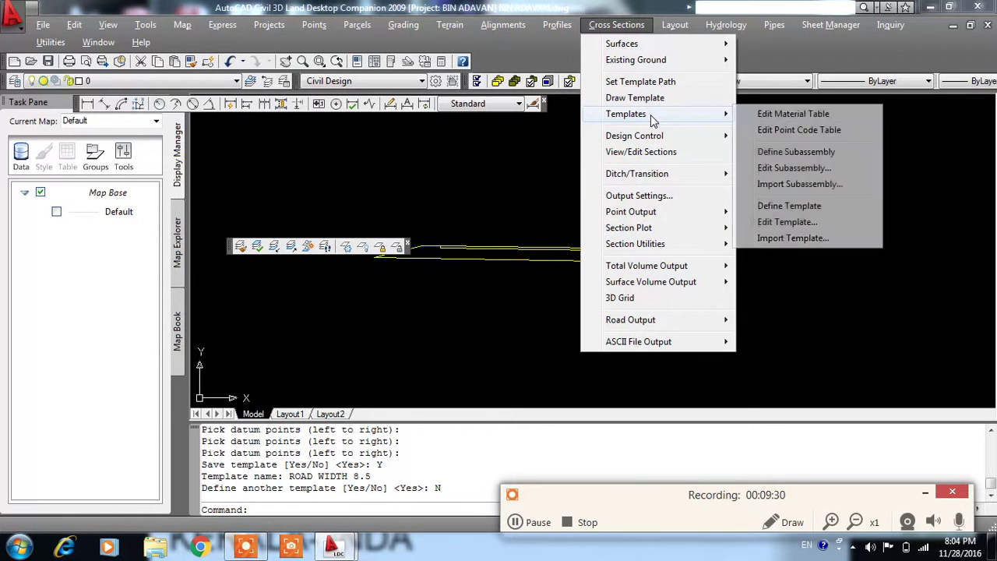
left_click(788, 222)
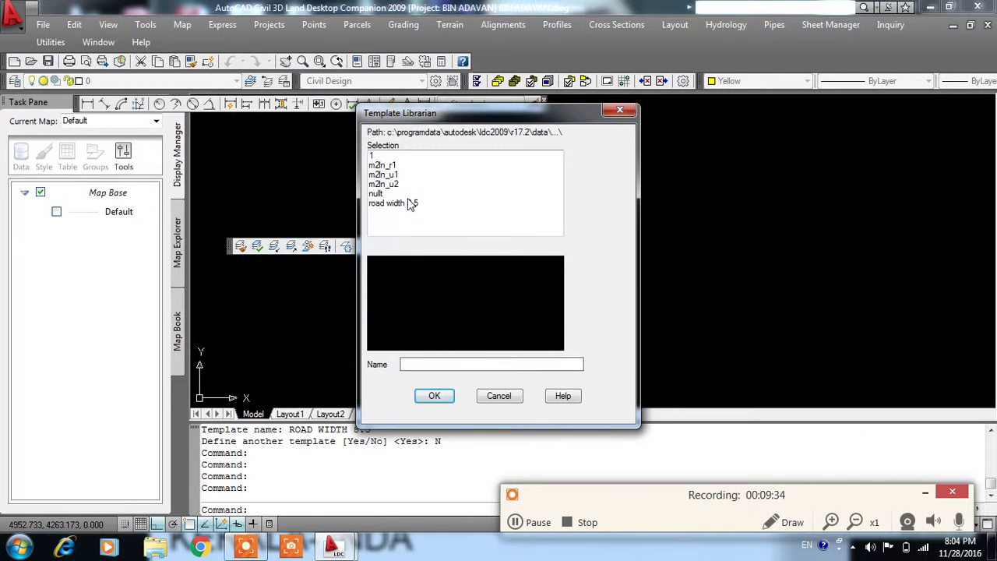
left_click(411, 204)
left_click(436, 398)
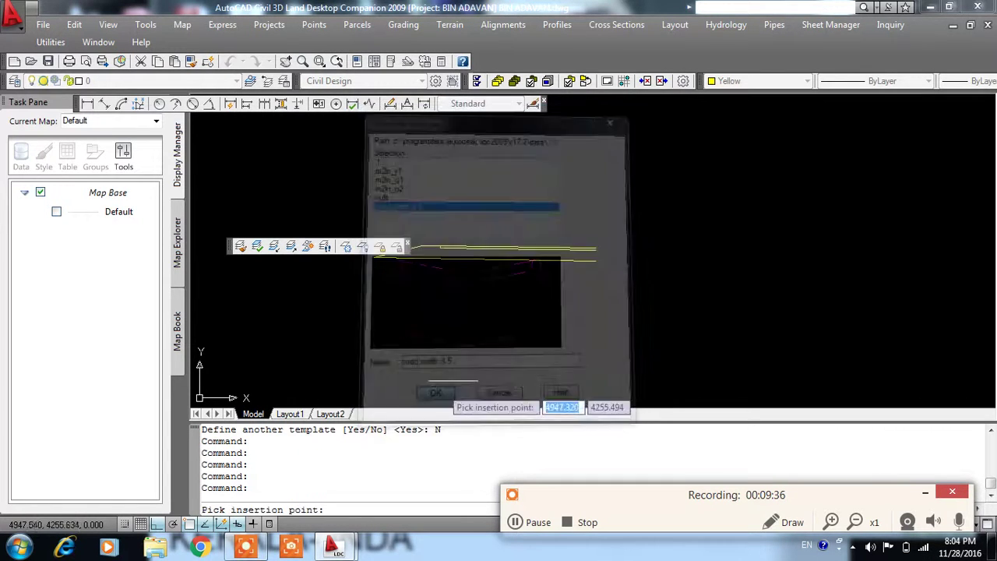
left_click(737, 170)
scroll(772, 241, "down", 2)
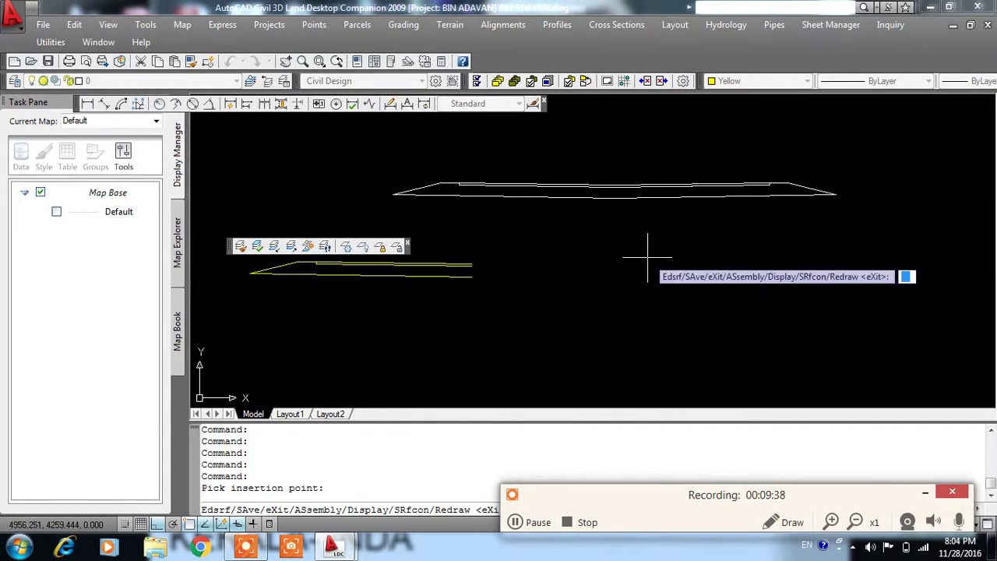
key("Escape")
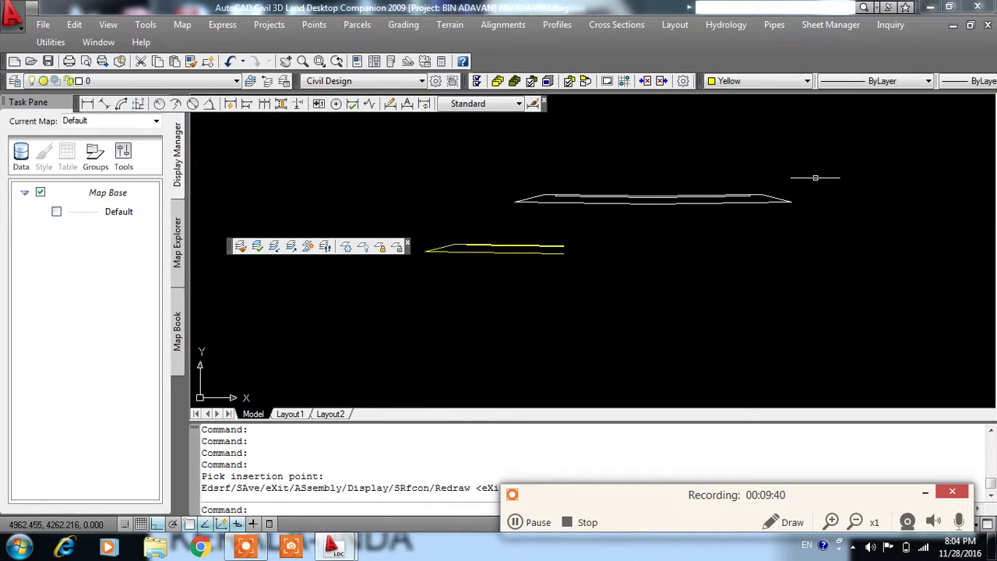
Window-select all the template polylines and erase them.
left_click(829, 173)
left_click(444, 286)
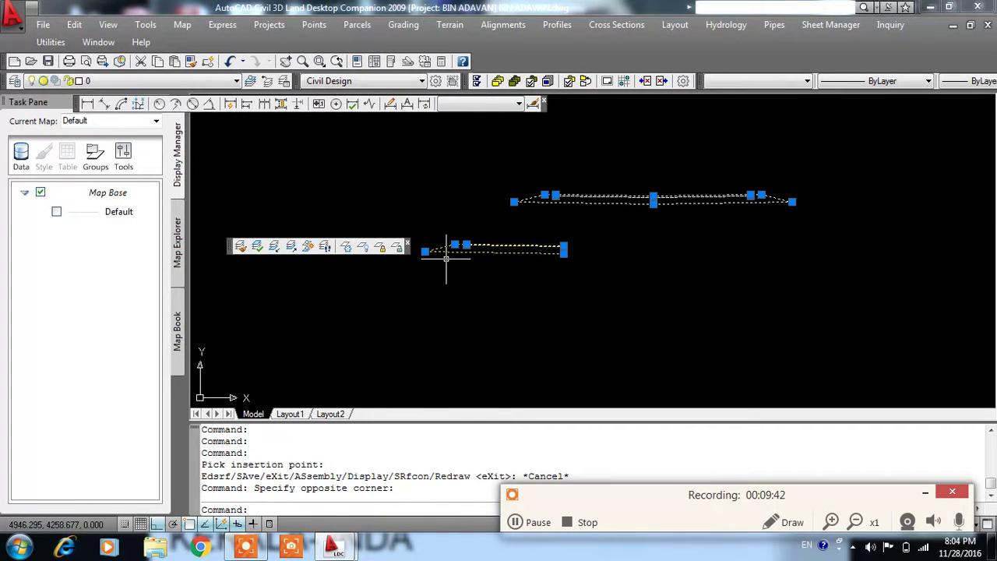
key("Delete")
left_click(608, 33)
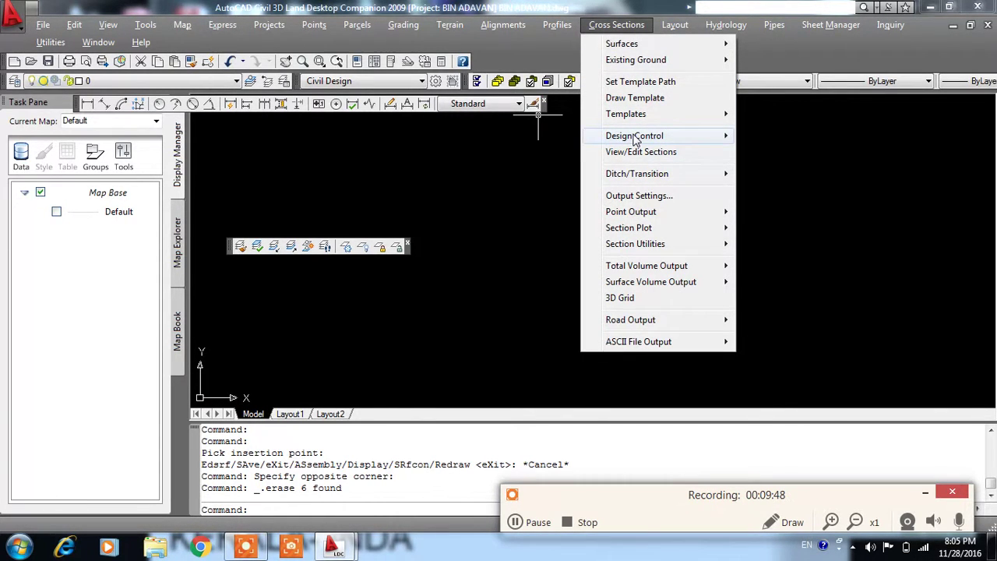
mouse_move(634, 135)
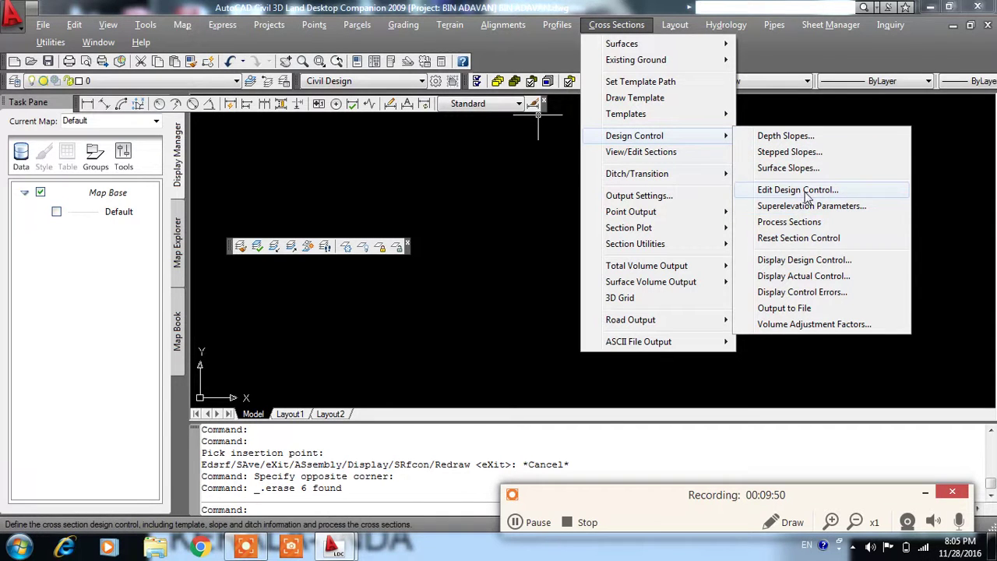
In ROAD1 design control, assign road width 8.5 for stations 0.000 to 1185.133.
left_click(808, 192)
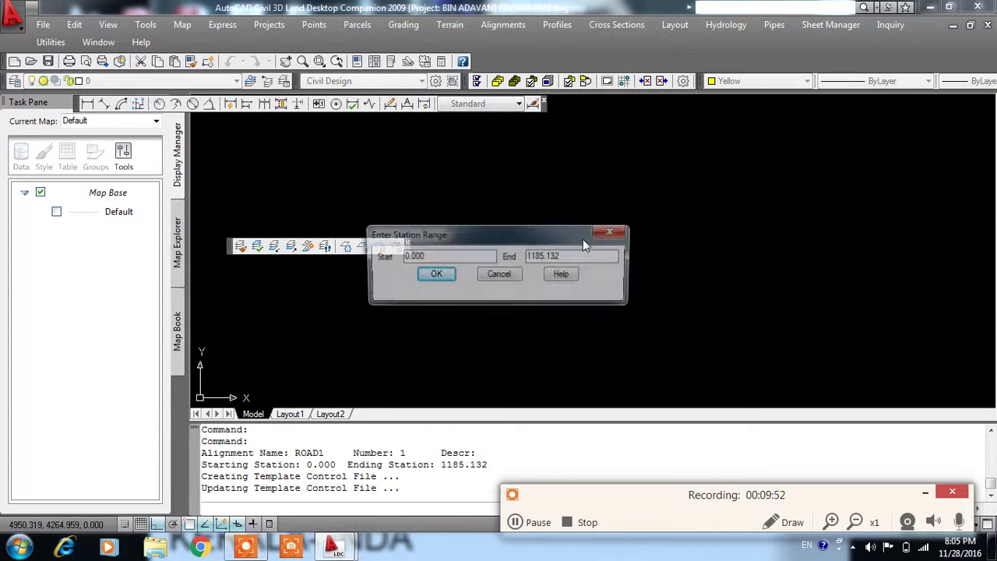
left_click(450, 274)
left_click(503, 284)
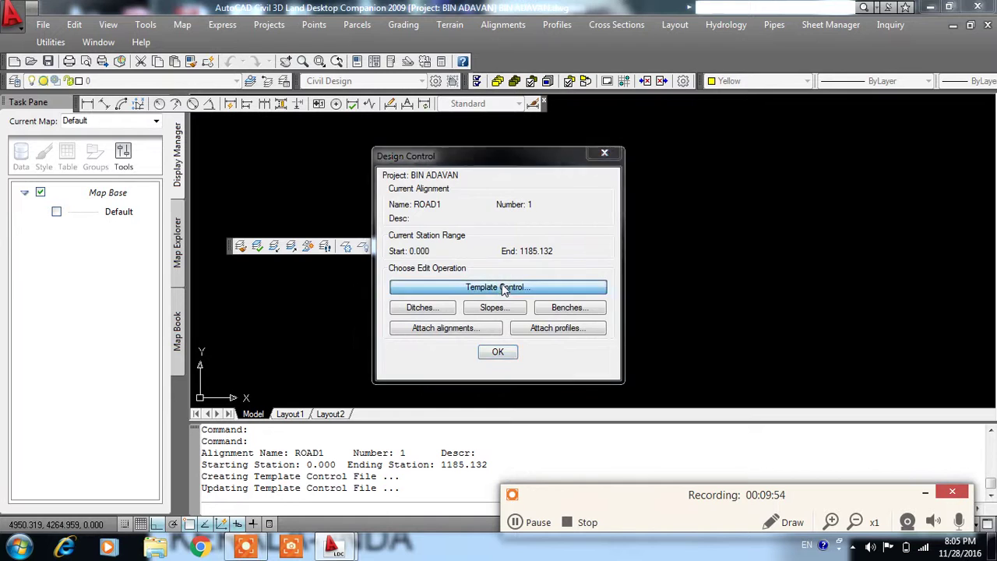
left_click(472, 202)
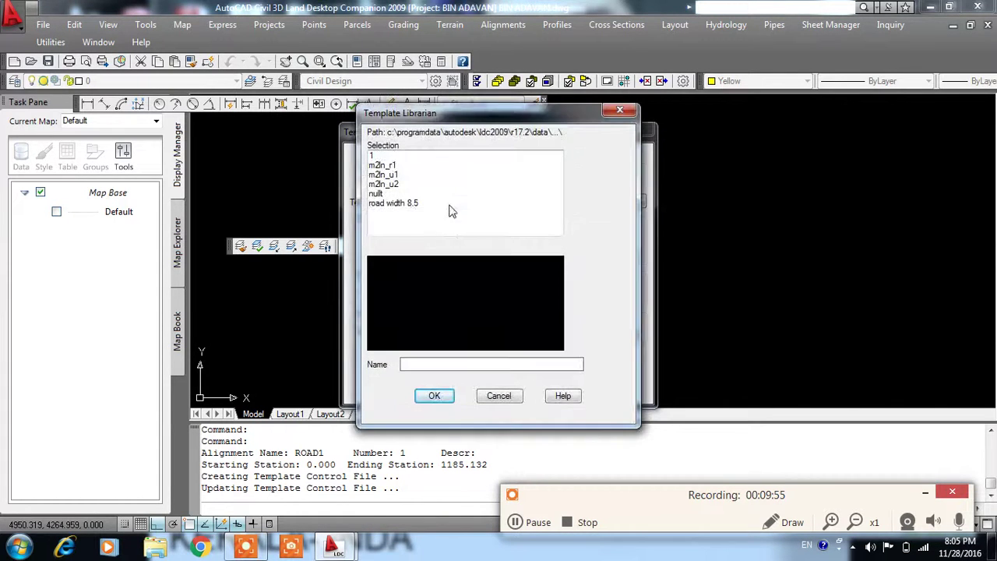
left_click(409, 204)
left_click(439, 395)
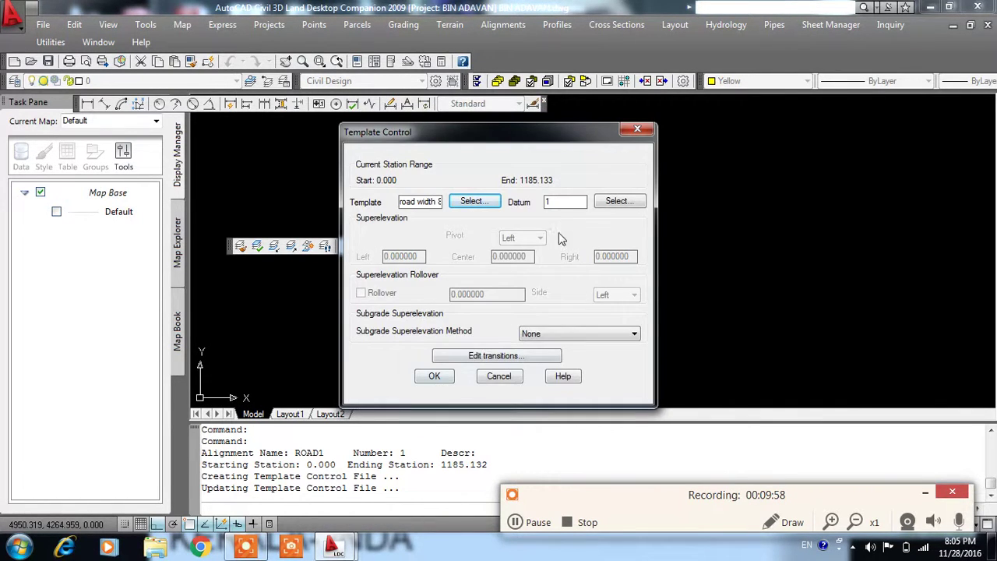